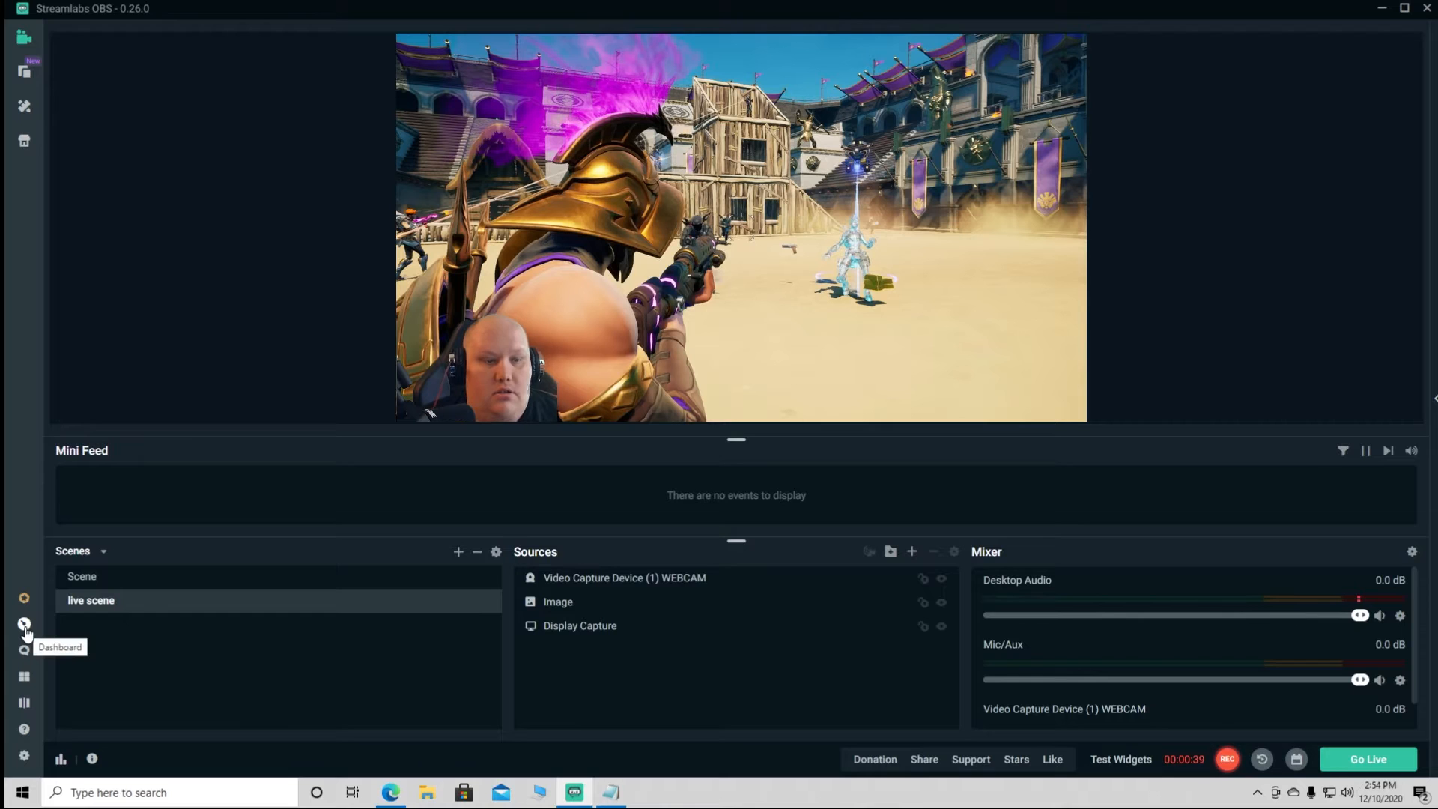
Open the web dashboard's Alert Box page and examine the widget URL and the Stars alert settings
click(24, 625)
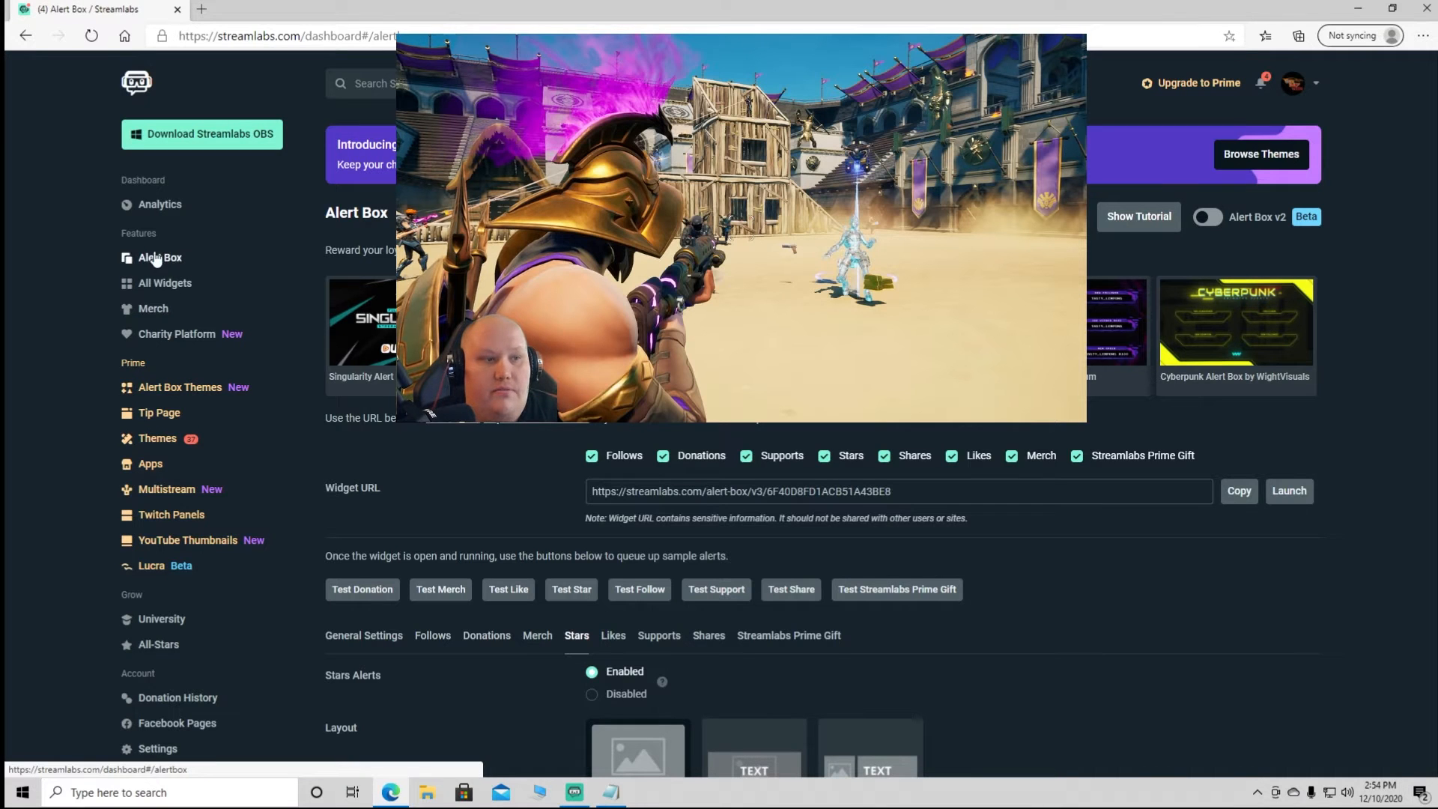
scroll(719, 412, down, 2)
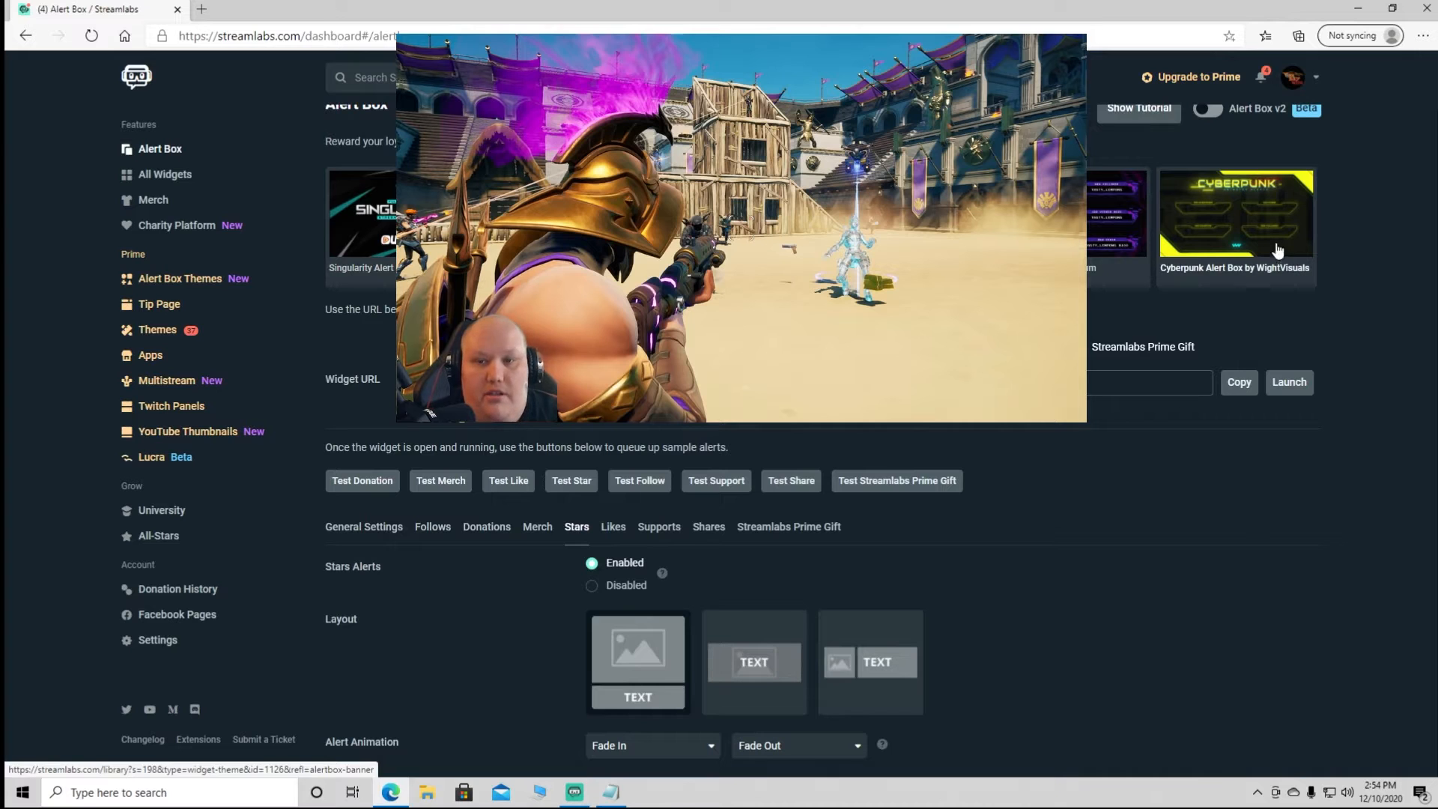
scroll(1189, 247, up, 2)
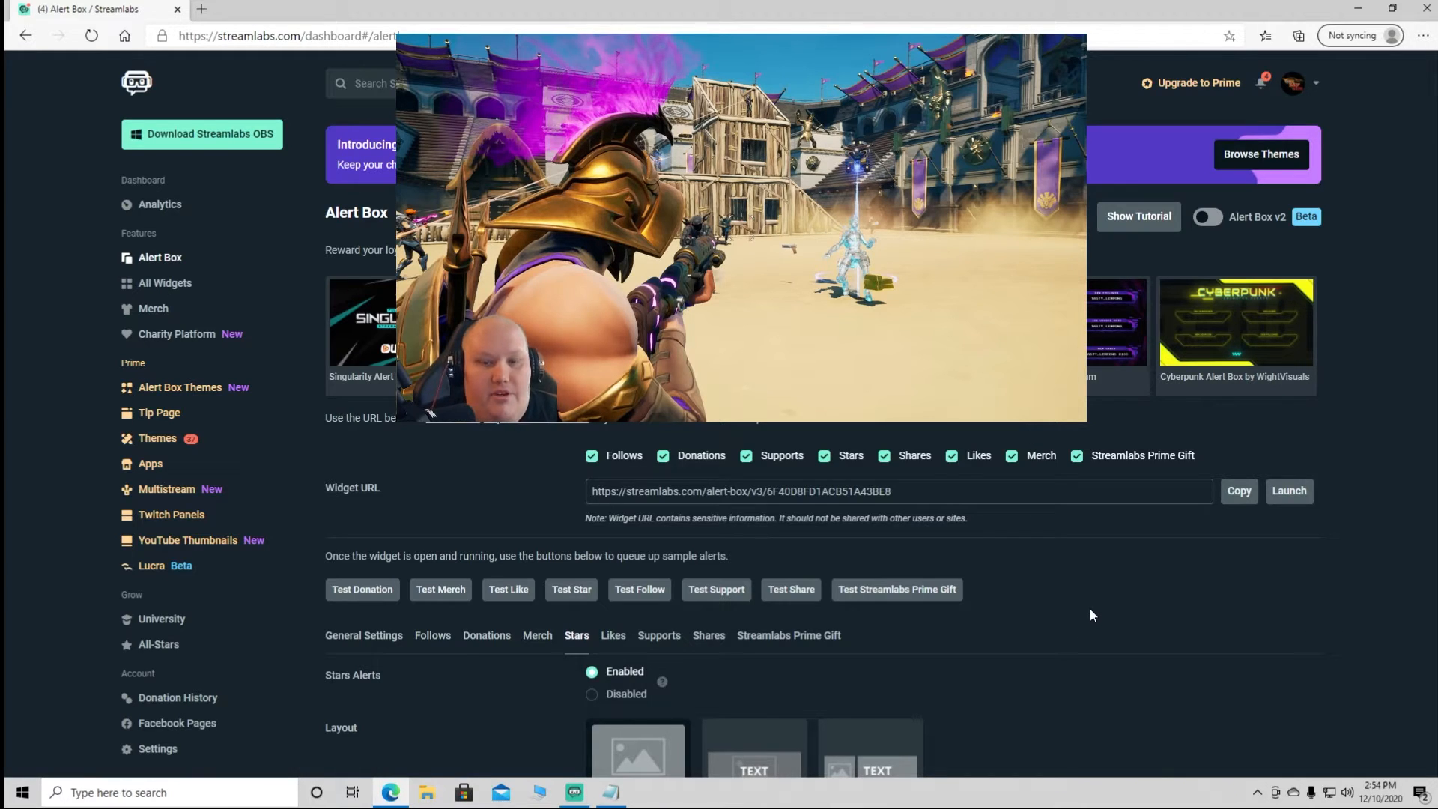
scroll(1089, 608, down, 3)
scroll(1093, 607, up, 3)
scroll(1098, 605, down, 5)
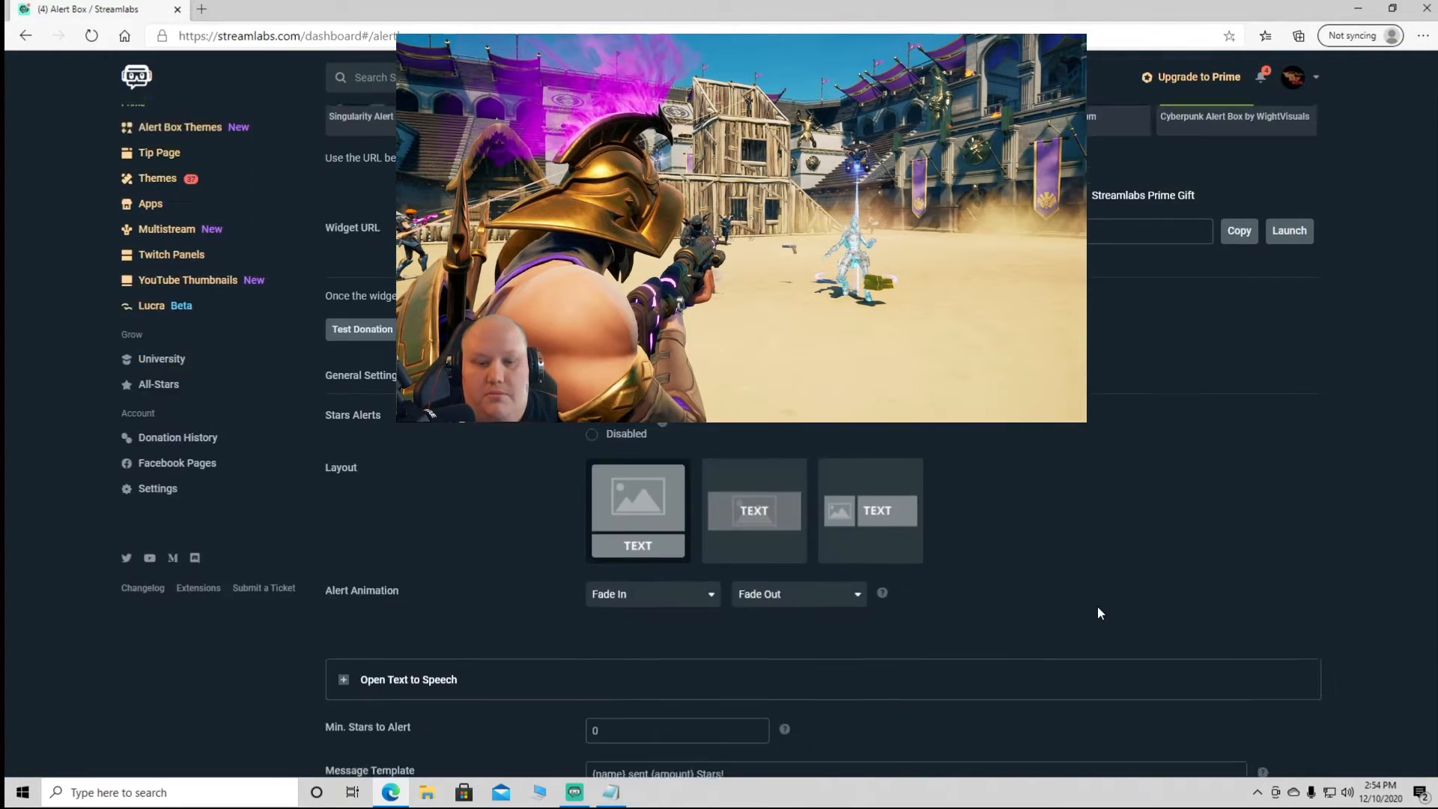
scroll(1075, 603, down, 3)
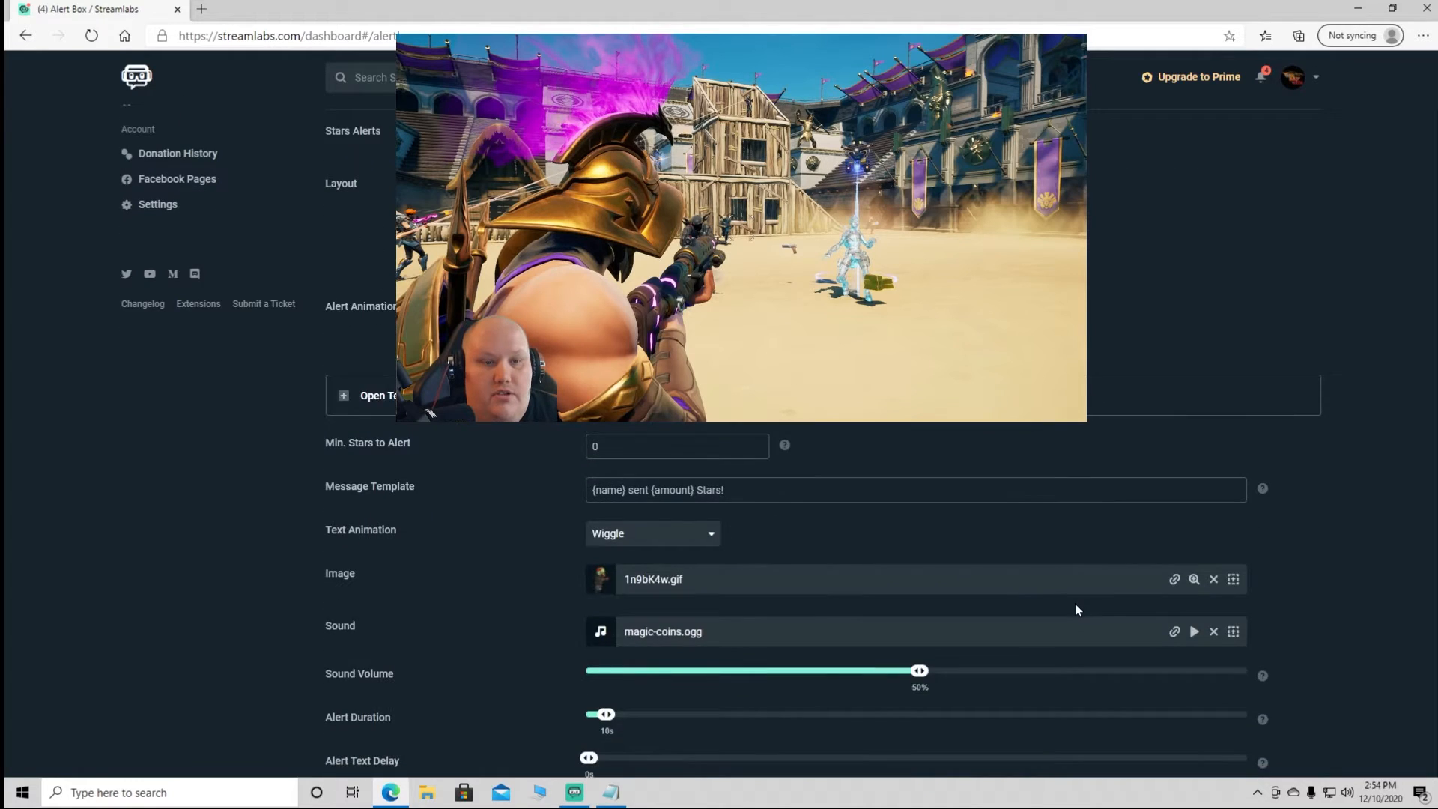
scroll(1074, 605, up, 7)
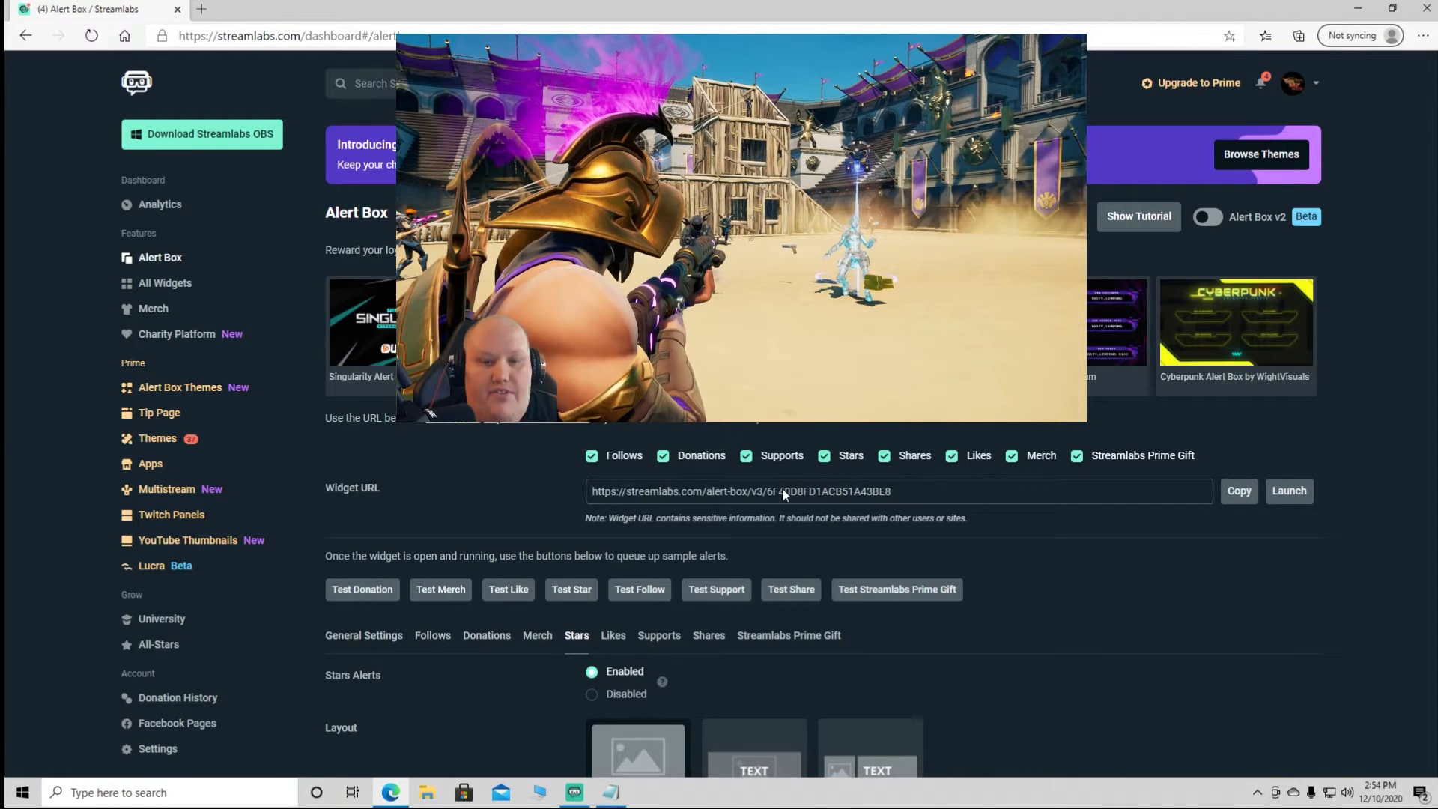
Copy the widget URL covering every alert type and add it in Streamlabs OBS as a browser source named all alerts in the live scene
drag(586, 488, 892, 500)
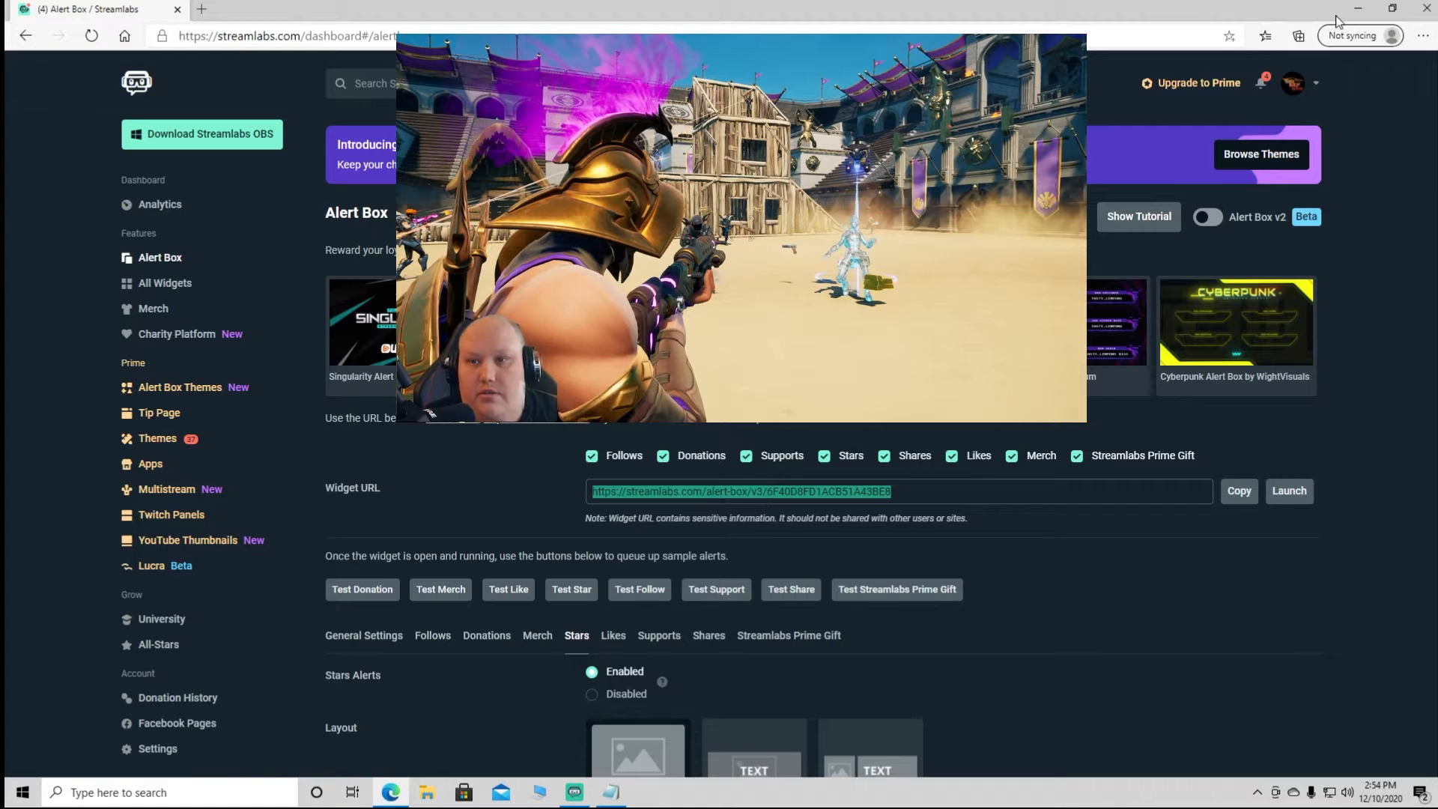
click(1357, 10)
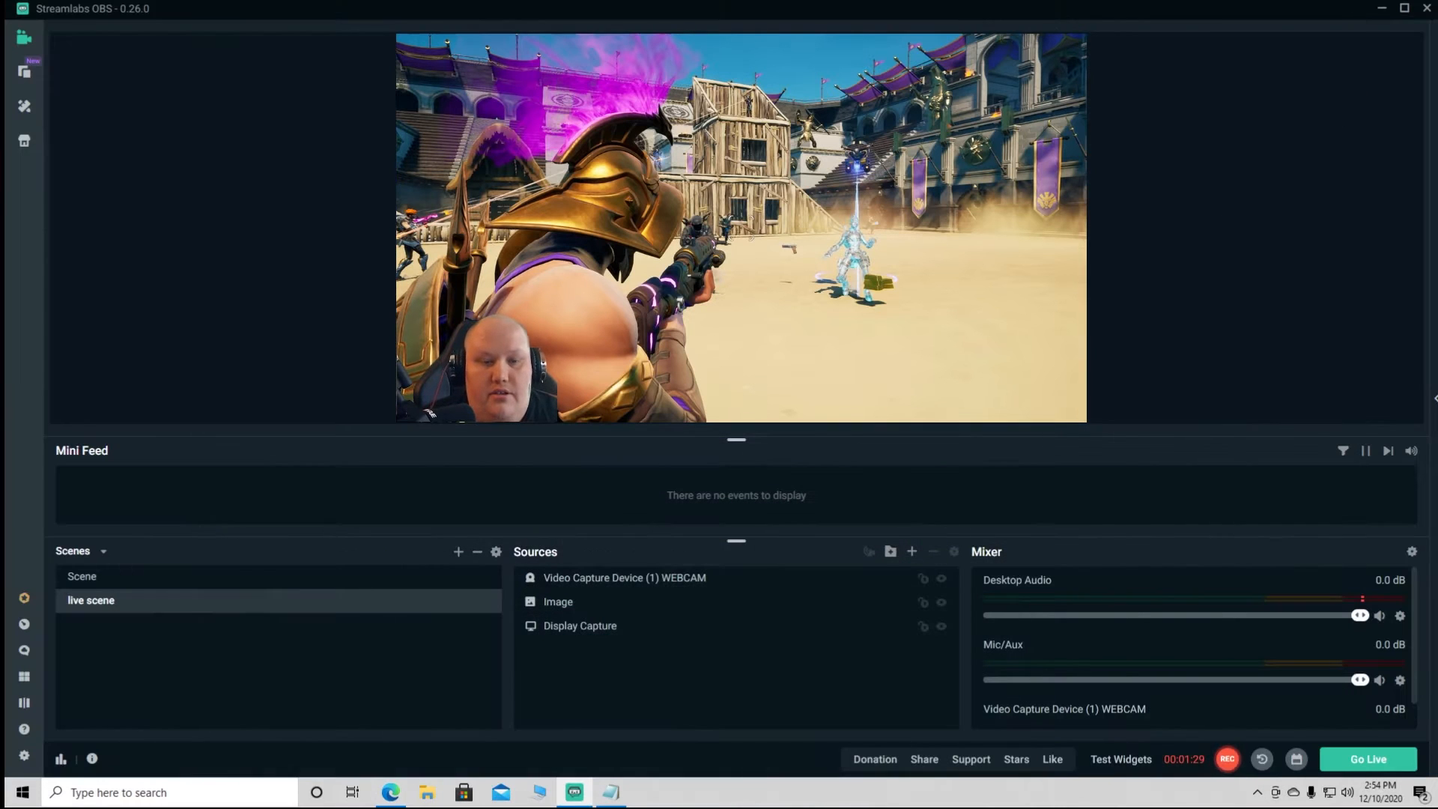
click(909, 552)
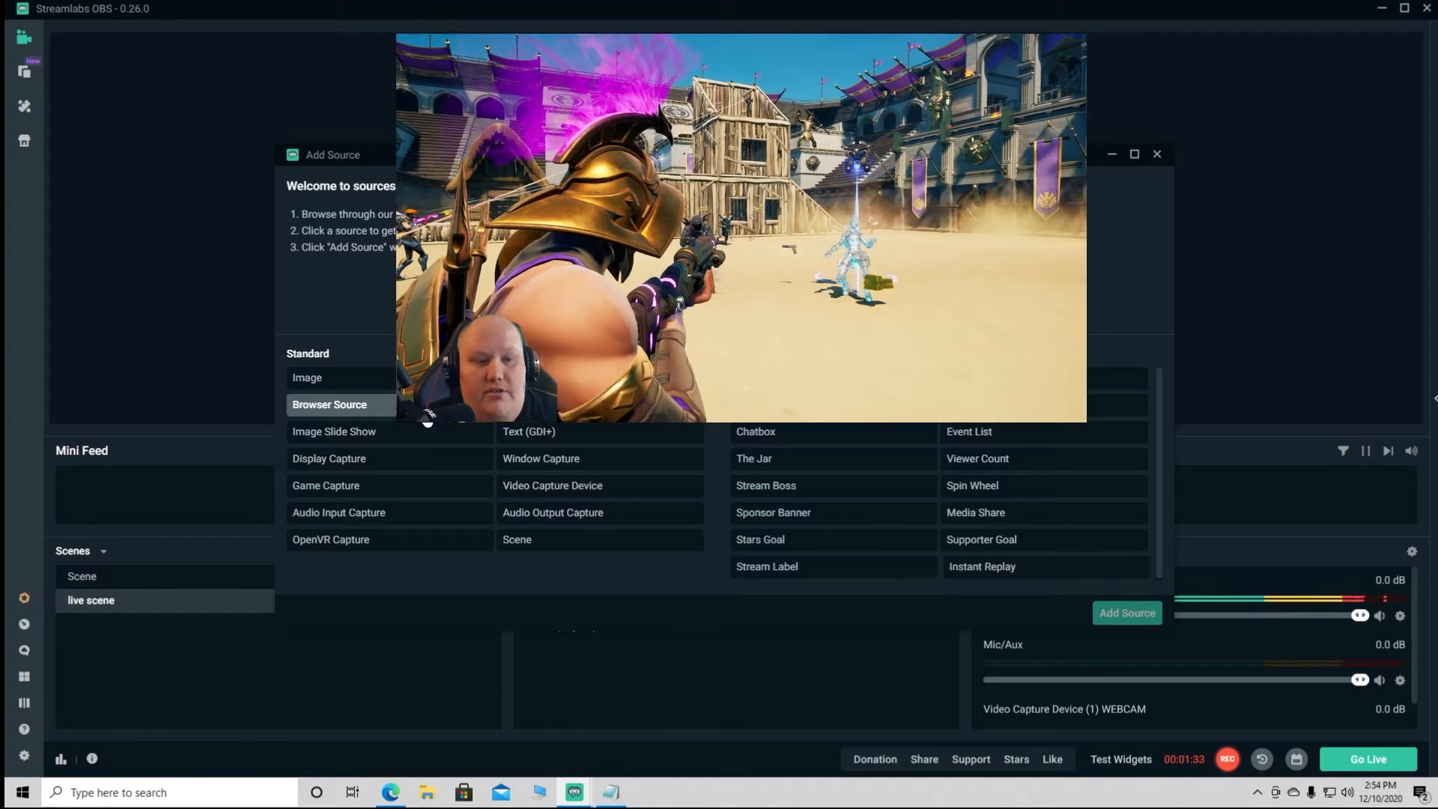
click(425, 414)
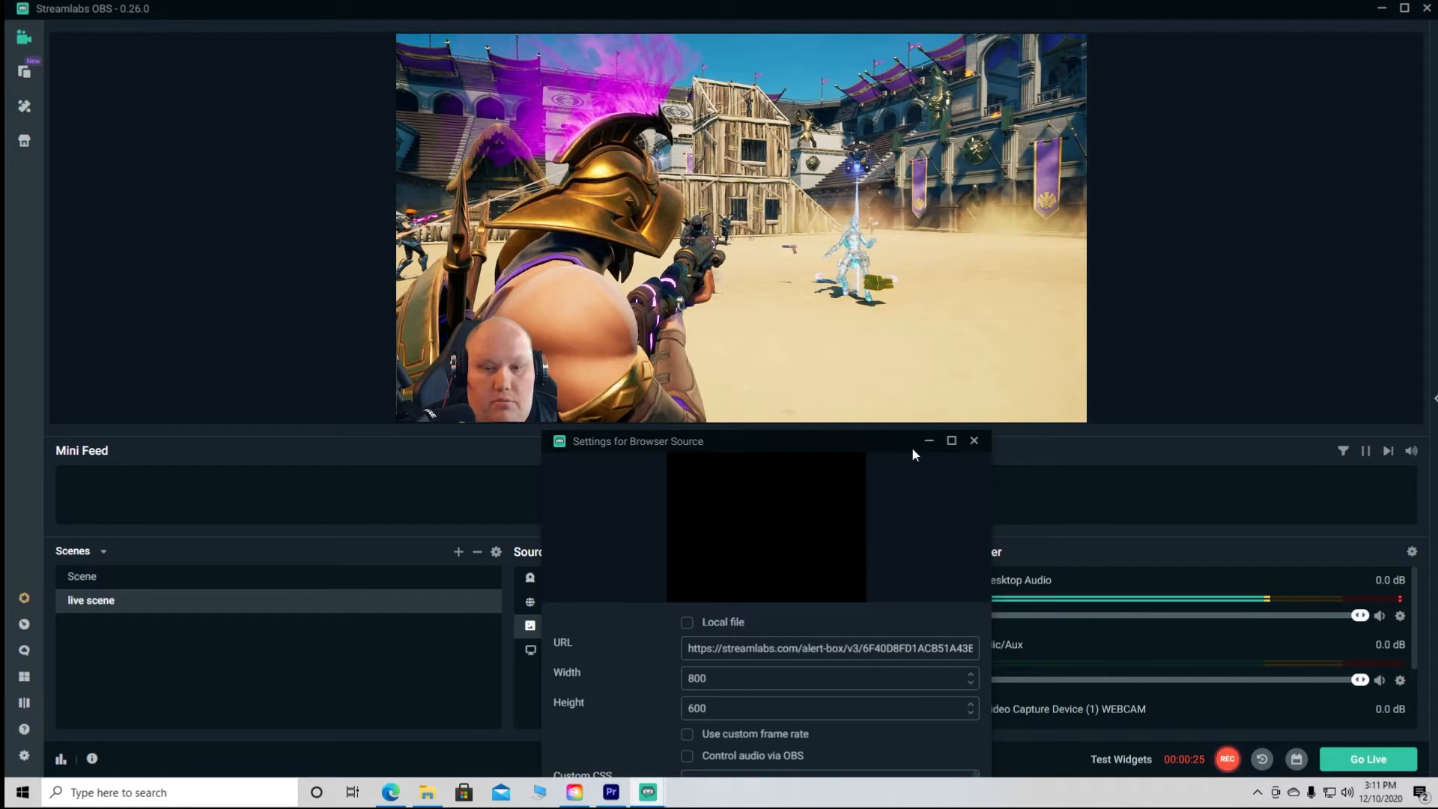
drag(892, 440, 876, 51)
click(942, 626)
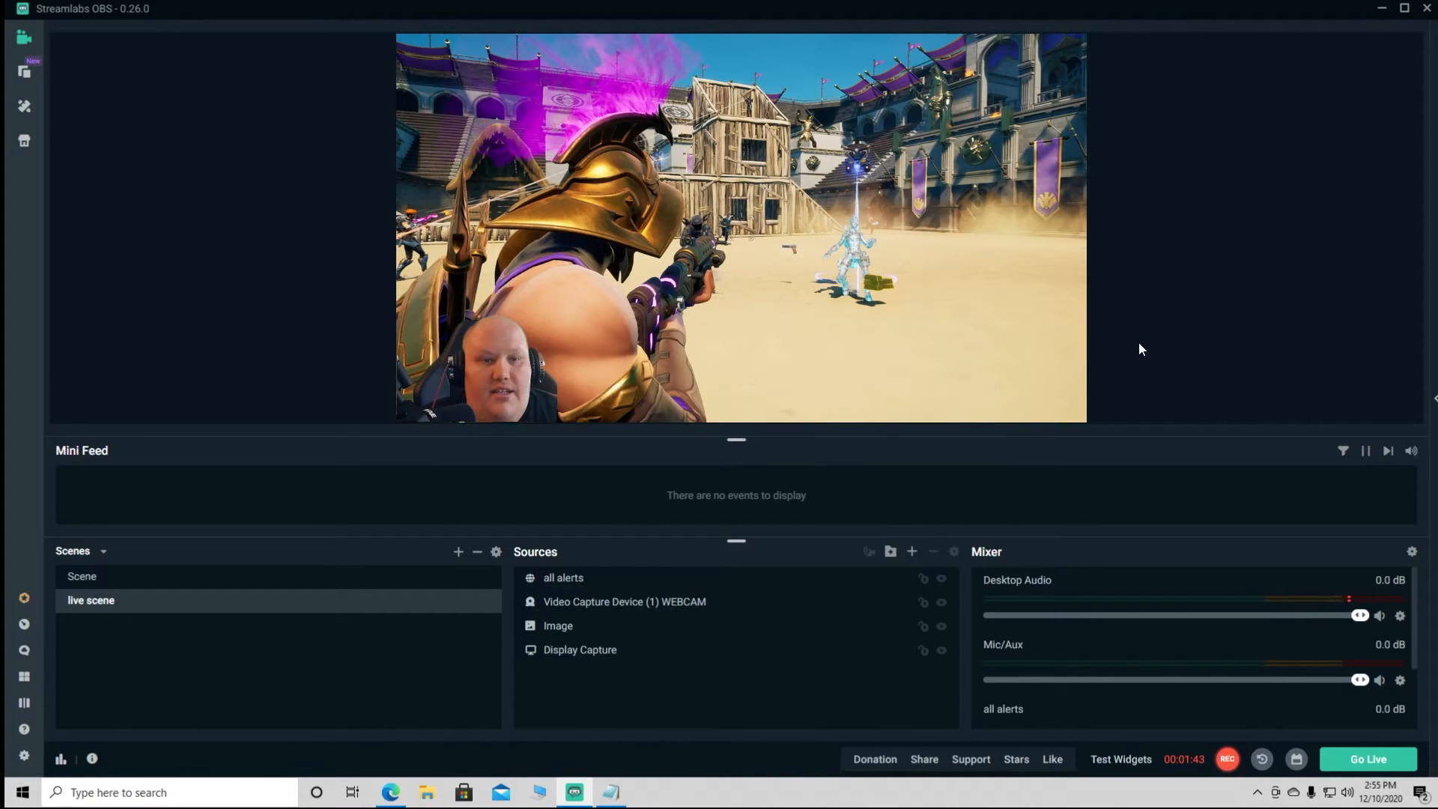
Trigger the like, stars, support, share and donation test alerts to preview them in the live scene
click(1053, 760)
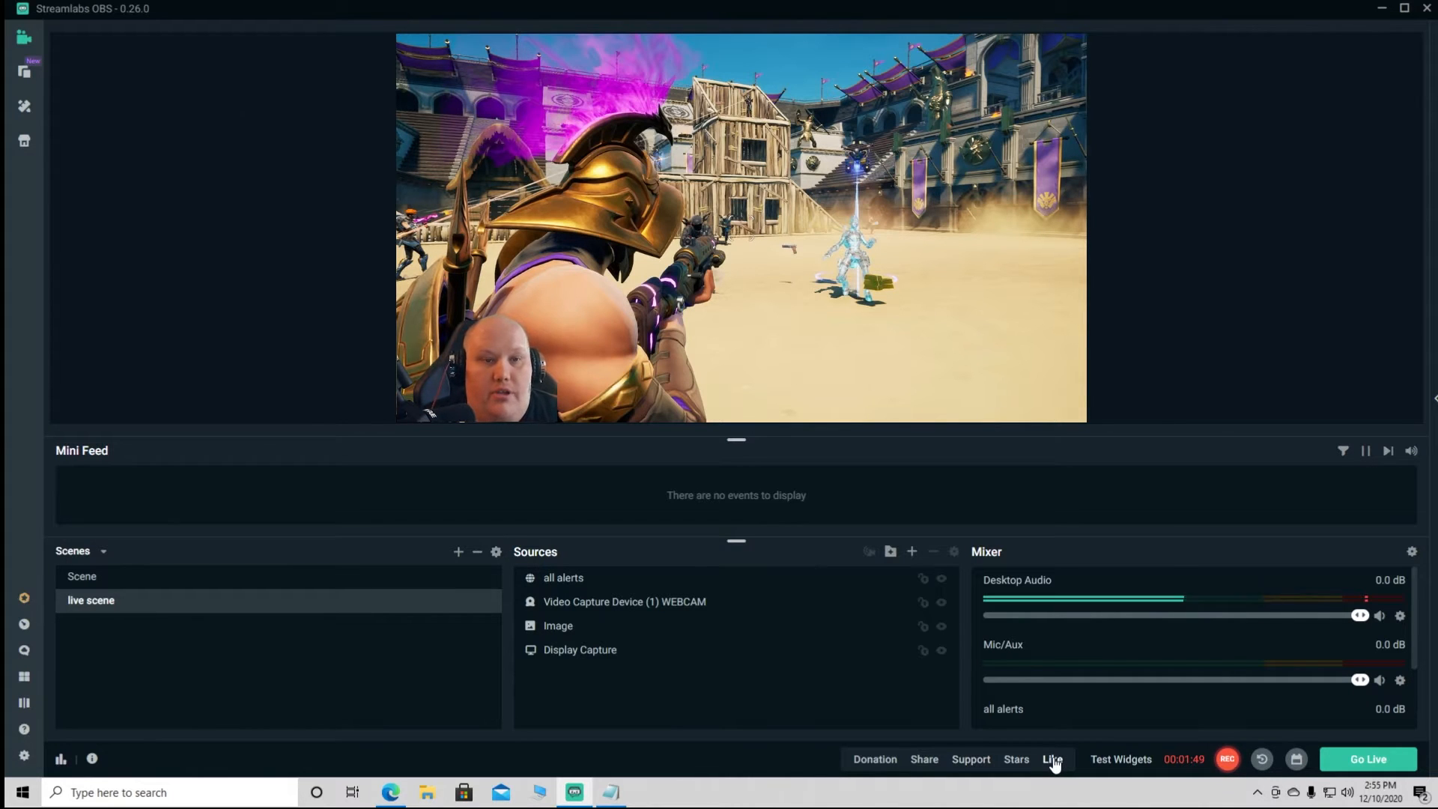
click(1014, 760)
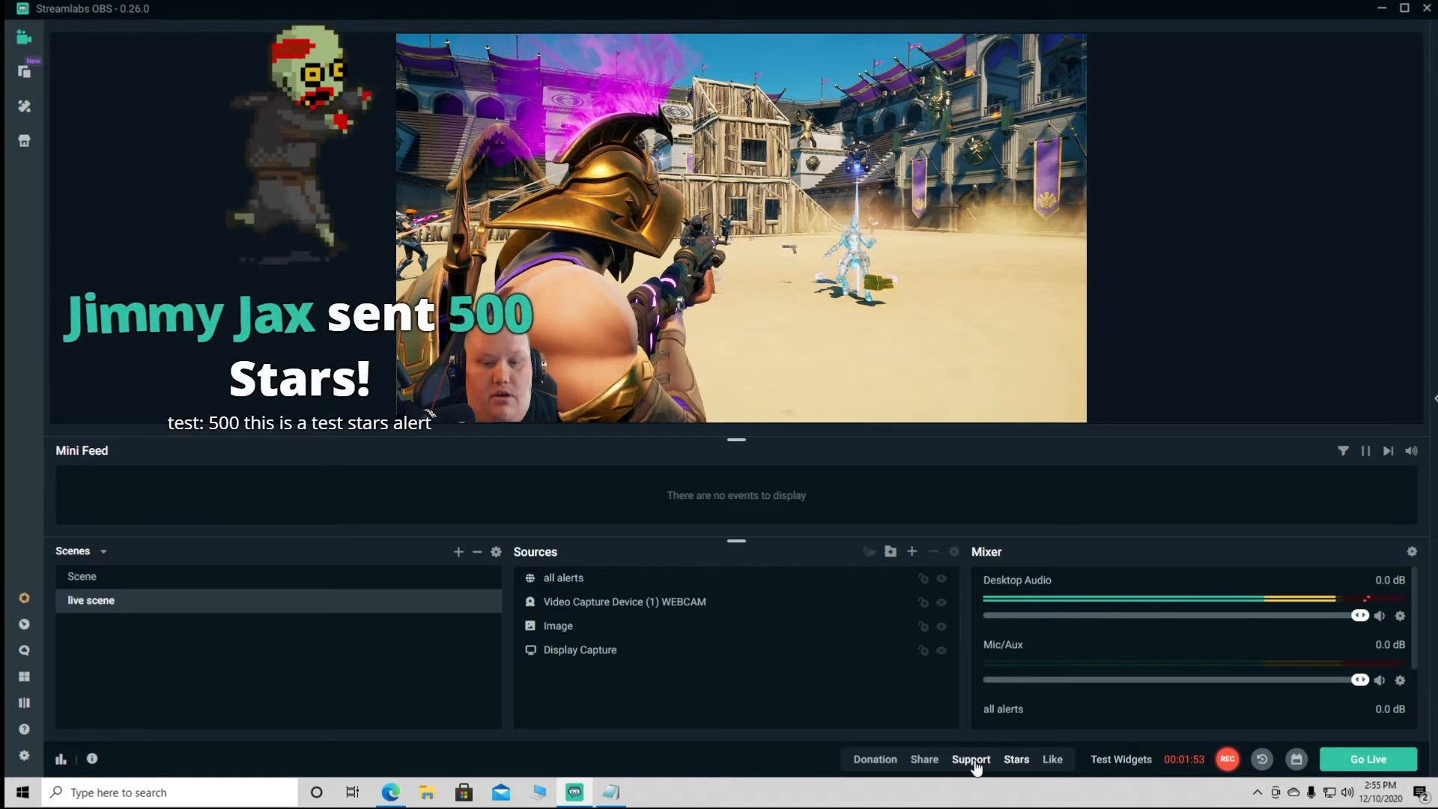
click(972, 760)
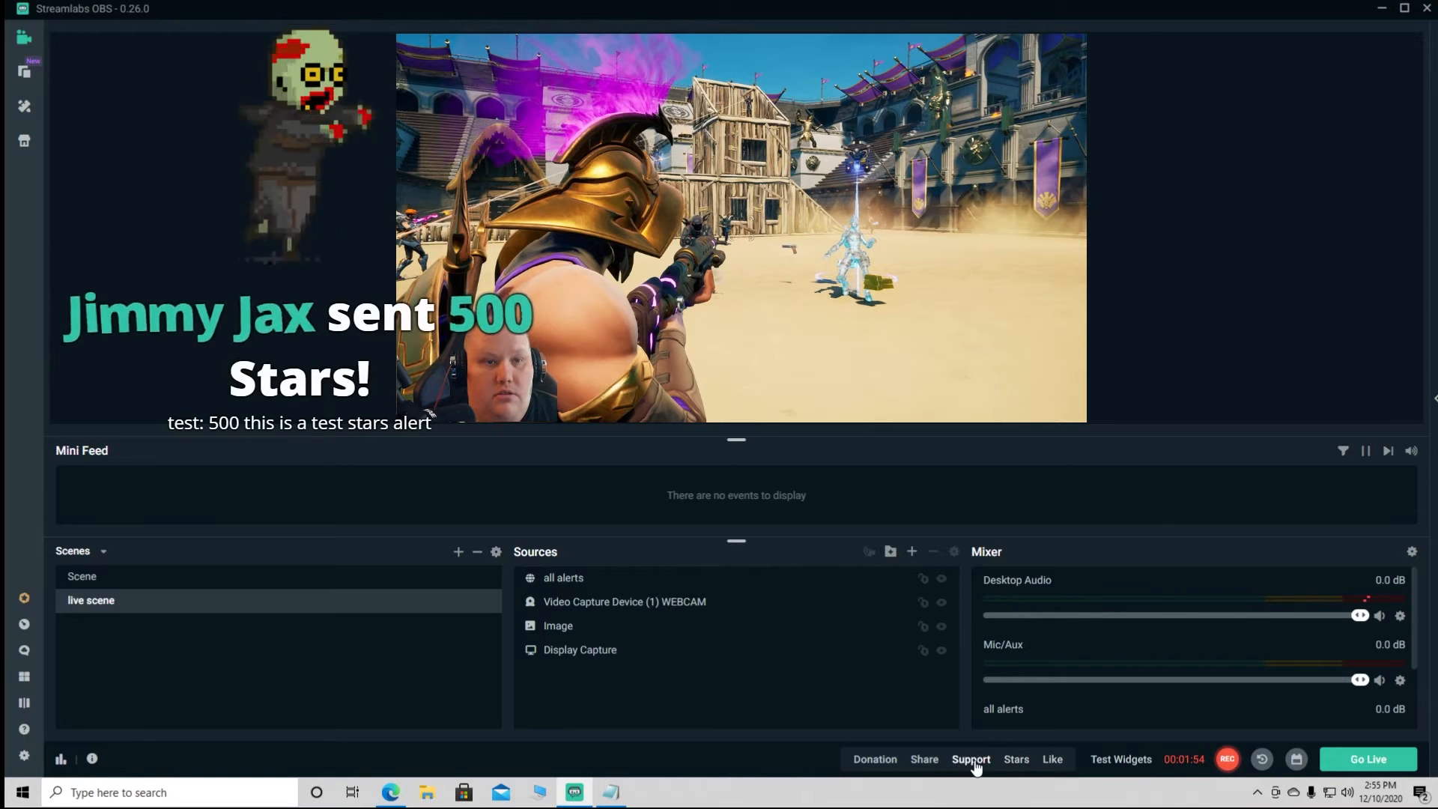
click(921, 760)
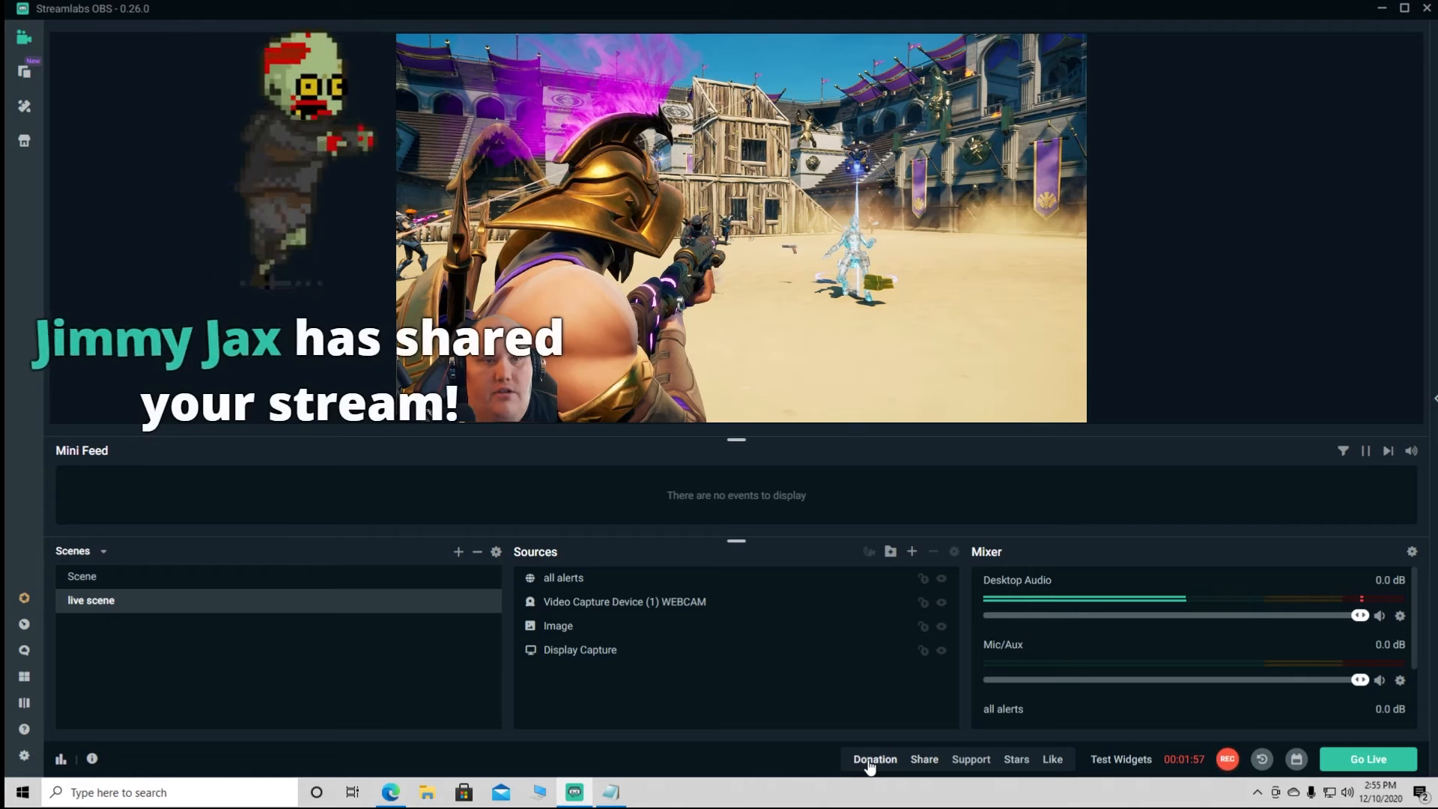
click(872, 760)
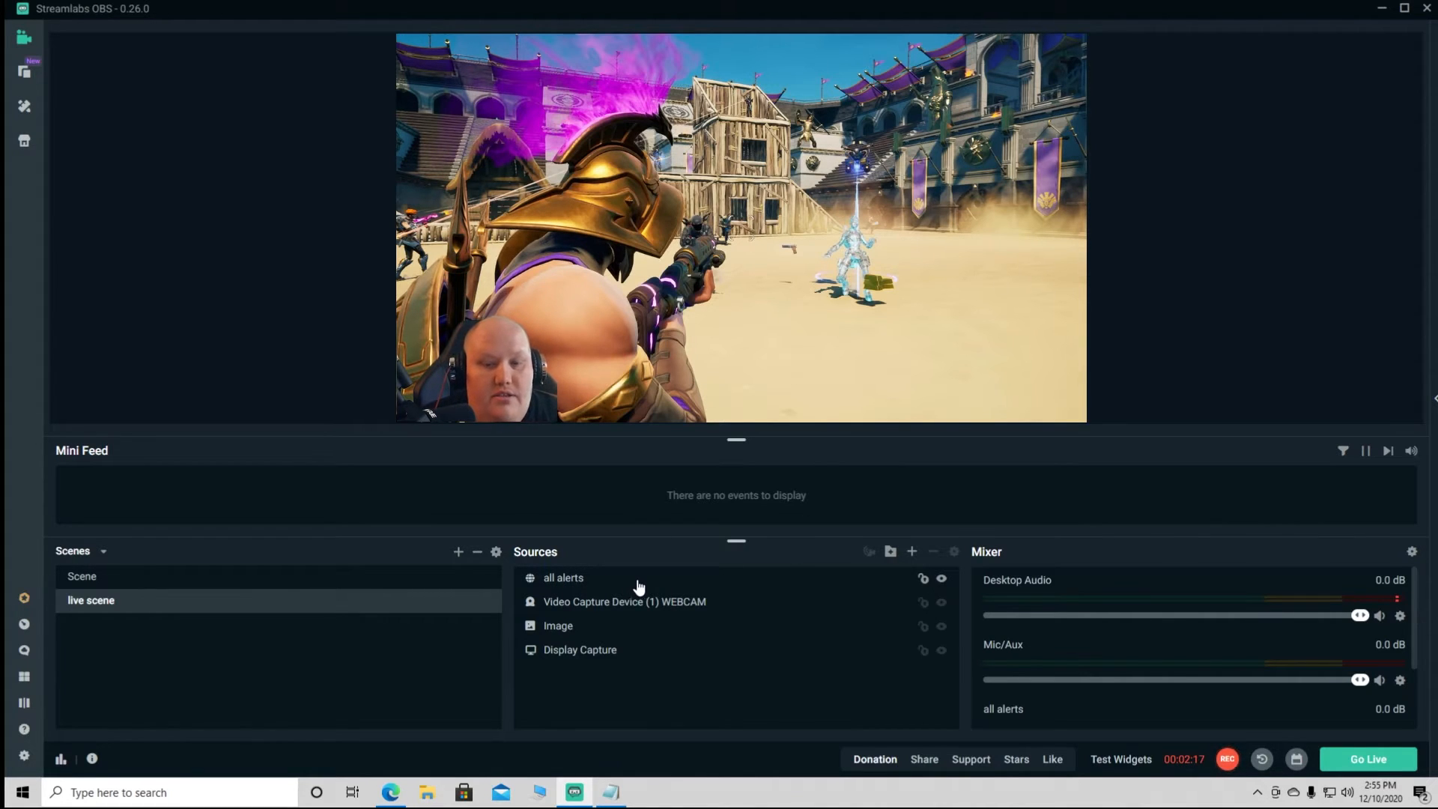
Delete the all alerts browser source from the live scene
click(607, 586)
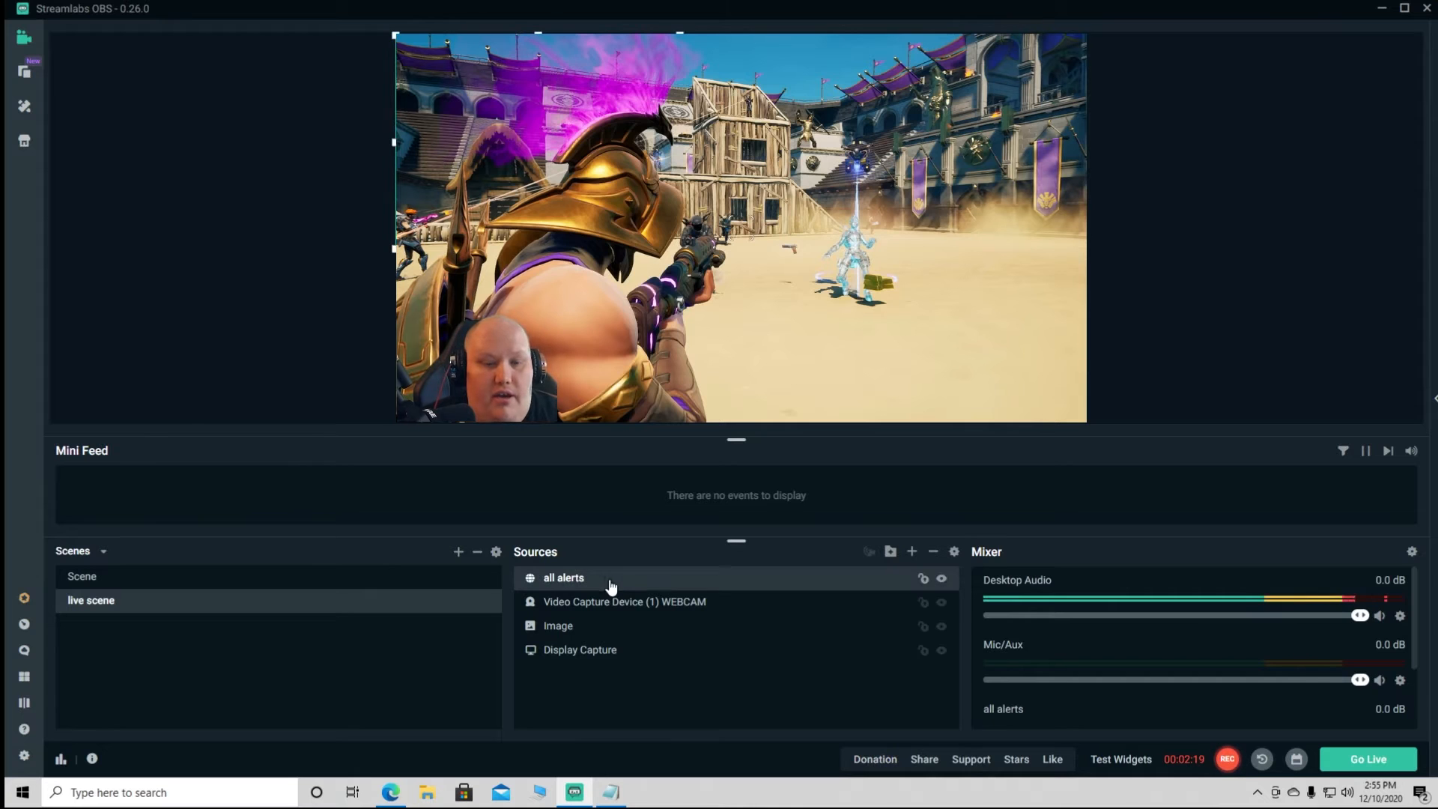
right_click(700, 585)
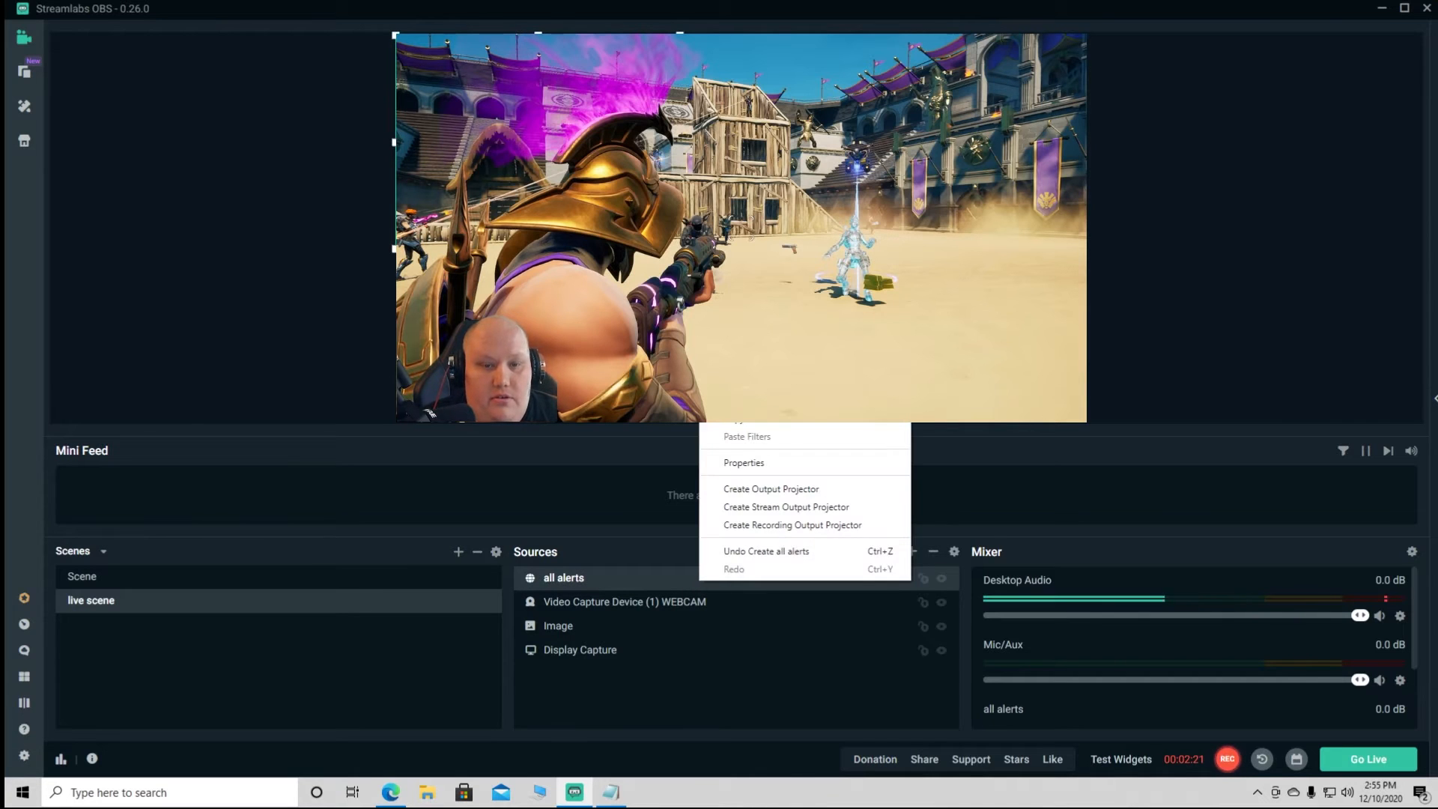
click(748, 399)
key(Delete)
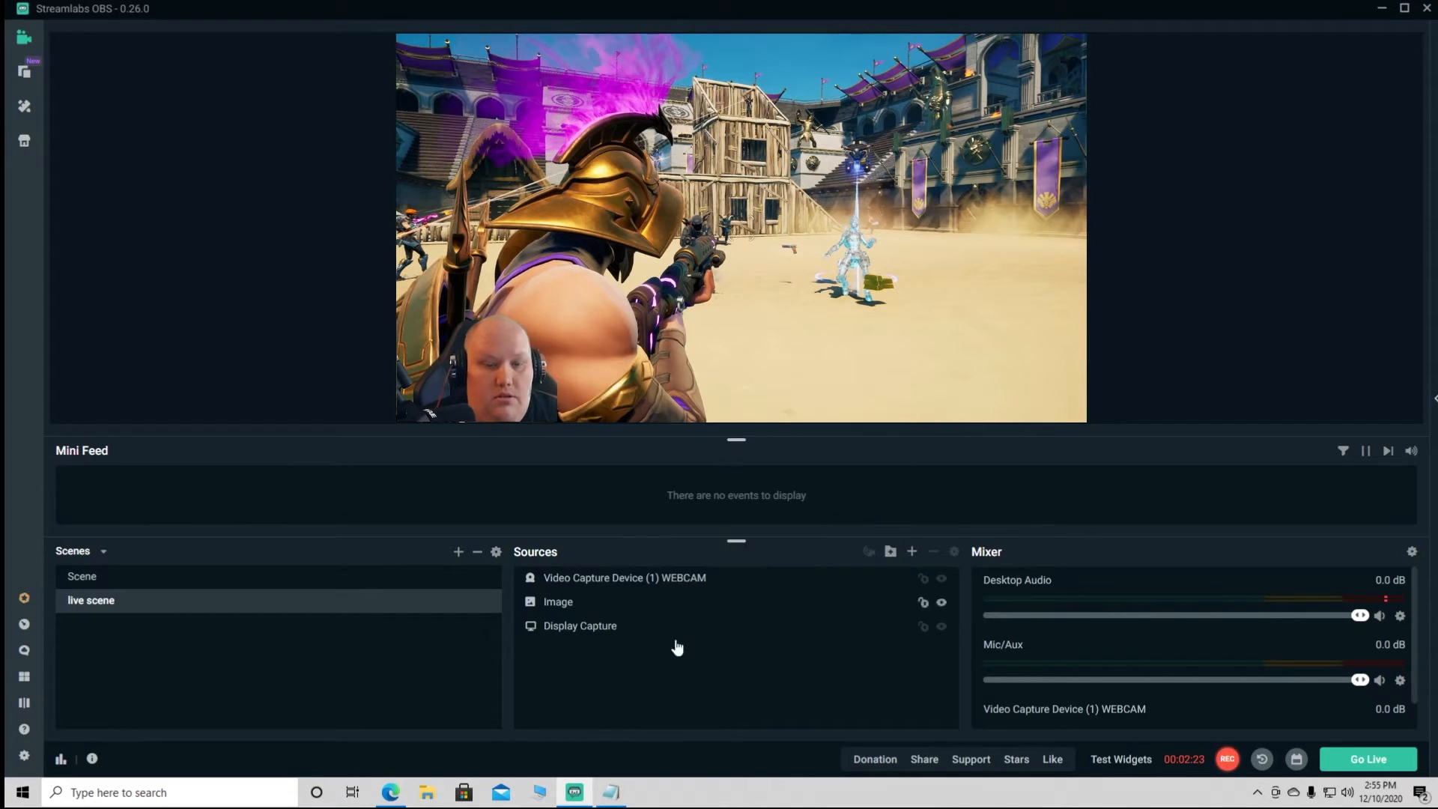
Switch back to the browser's Alert Box page and show the Follows alert settings with the follows-only widget URL
click(389, 793)
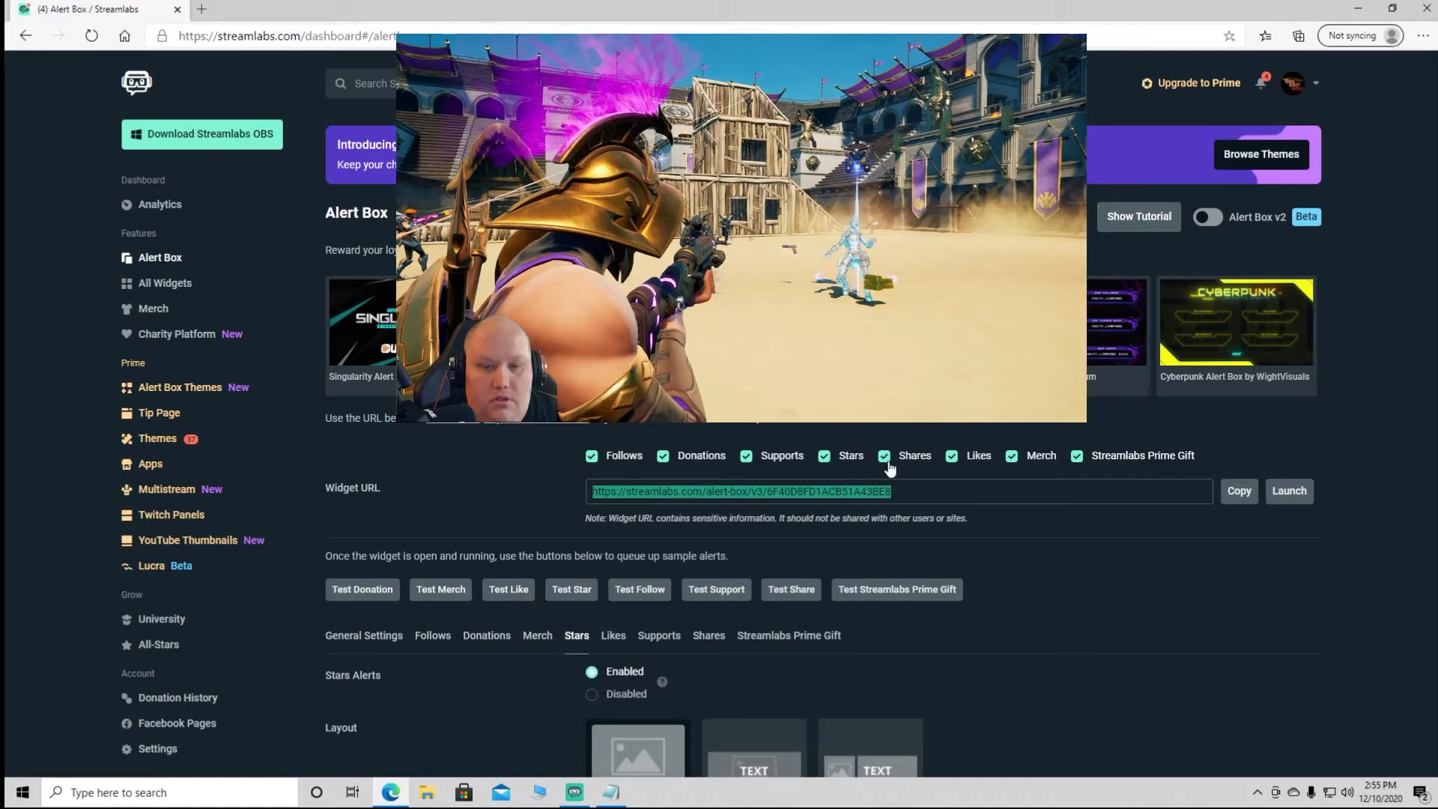
scroll(685, 442, down, 3)
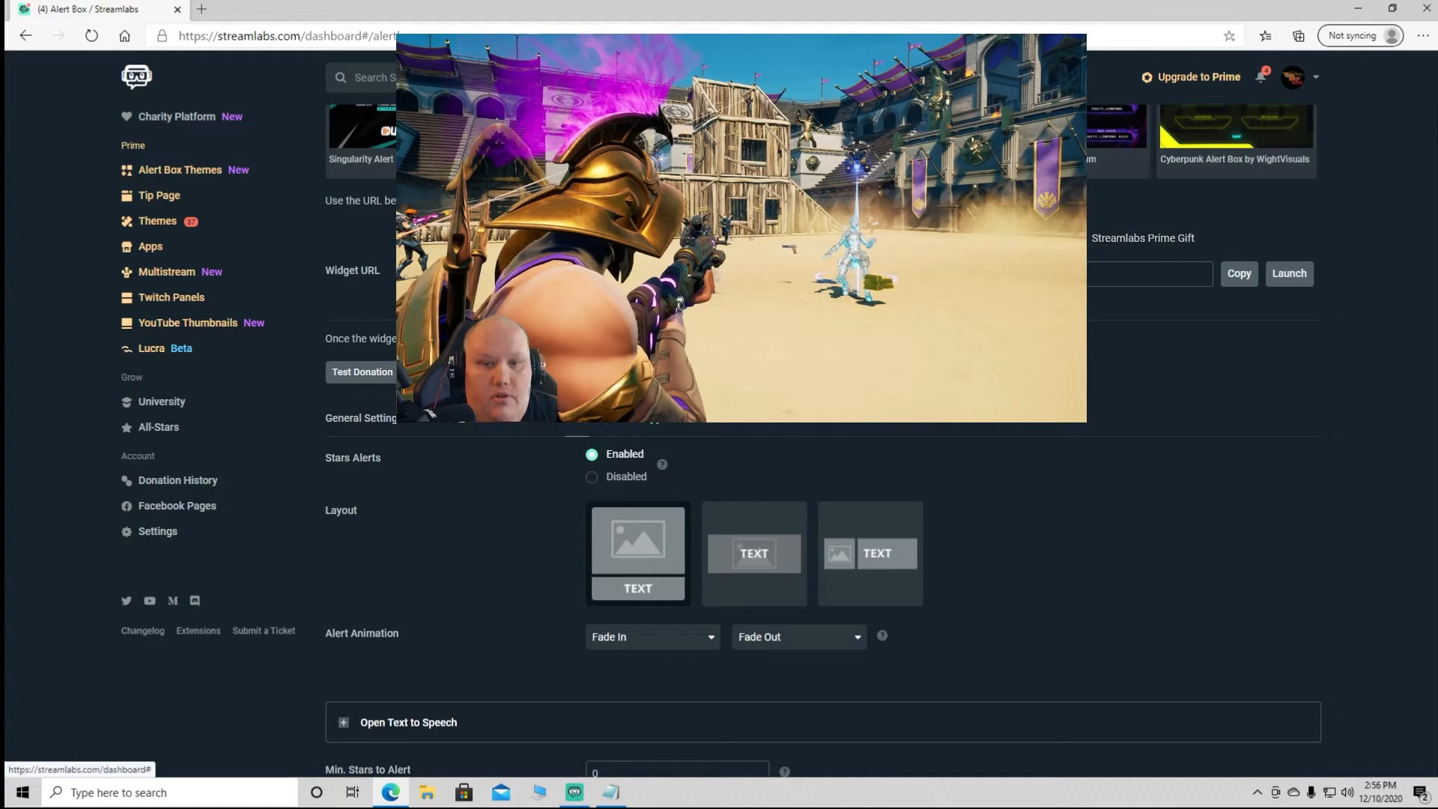
click(437, 424)
scroll(437, 420, up, 4)
scroll(437, 416, up, 3)
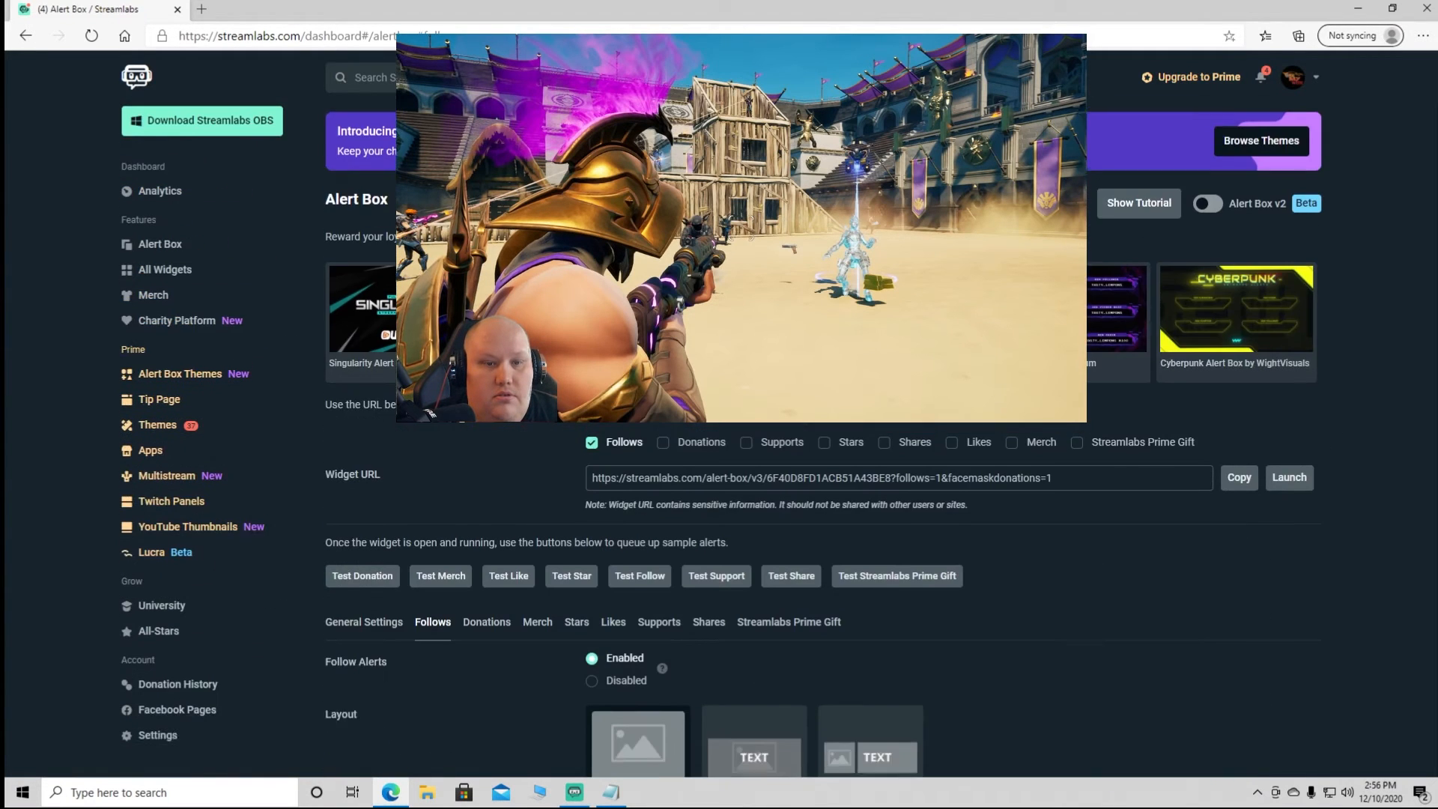
Set the follow alert's image to the uploaded file new follower.jpg
scroll(437, 417, down, 1)
scroll(794, 505, down, 4)
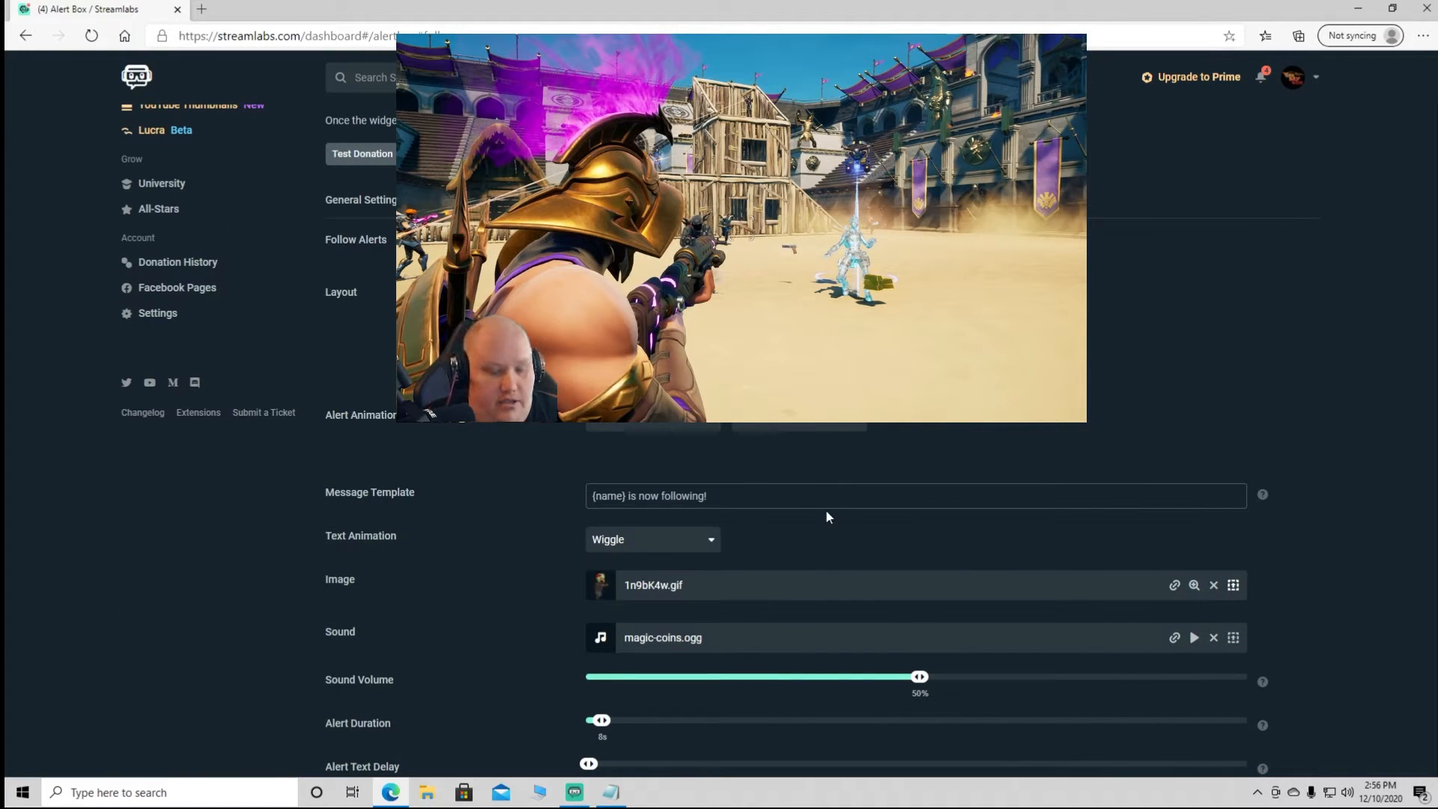
scroll(1096, 533, down, 1)
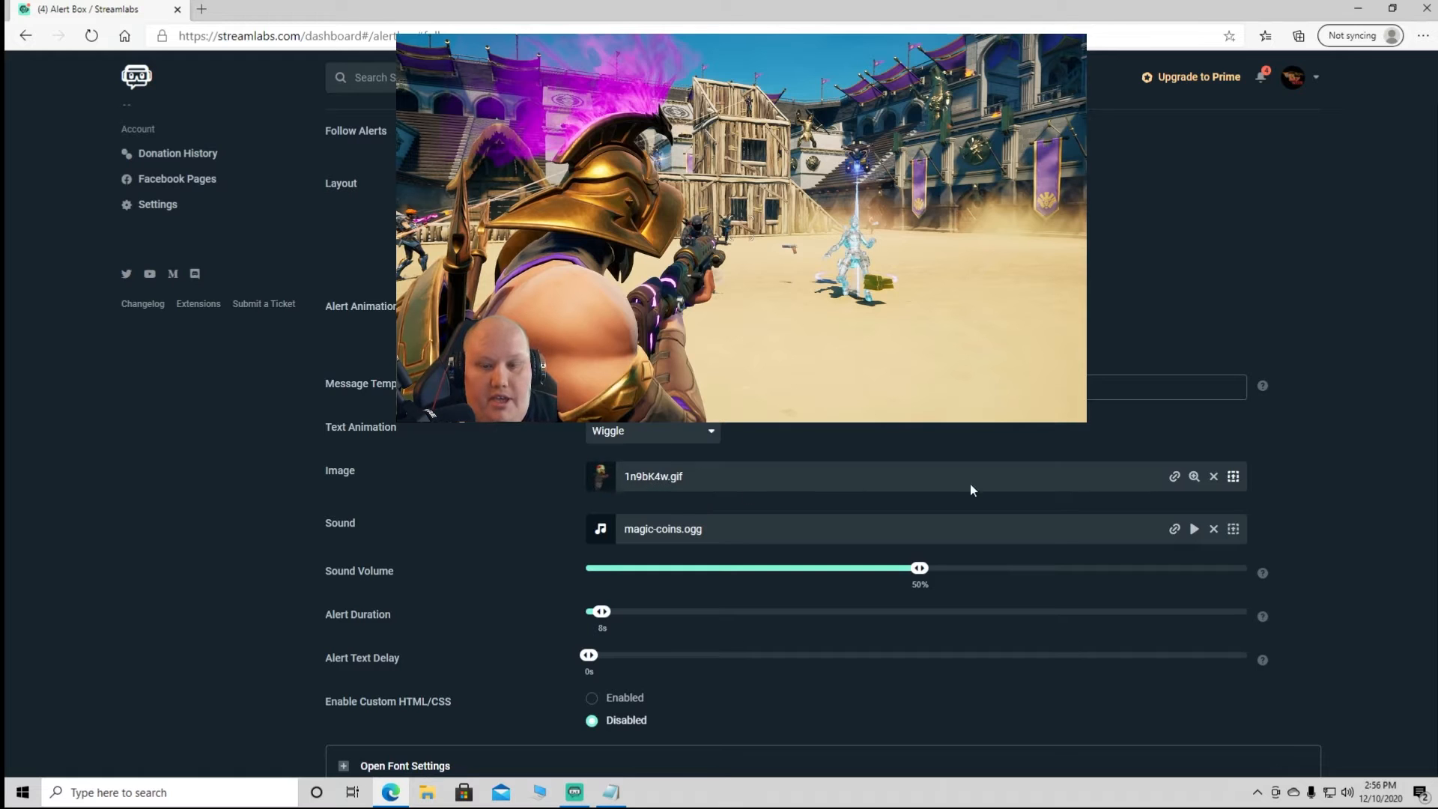
click(1232, 477)
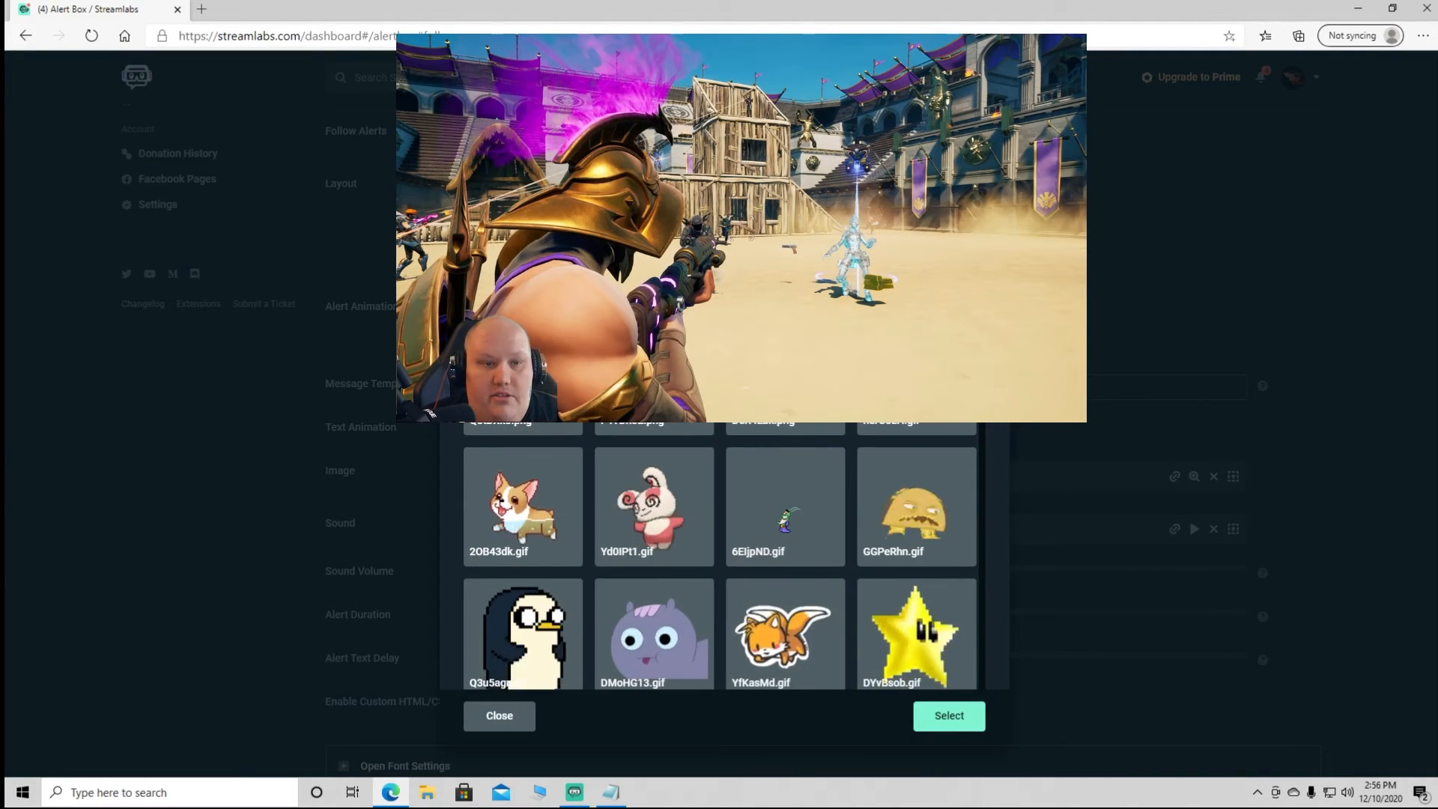
click(494, 176)
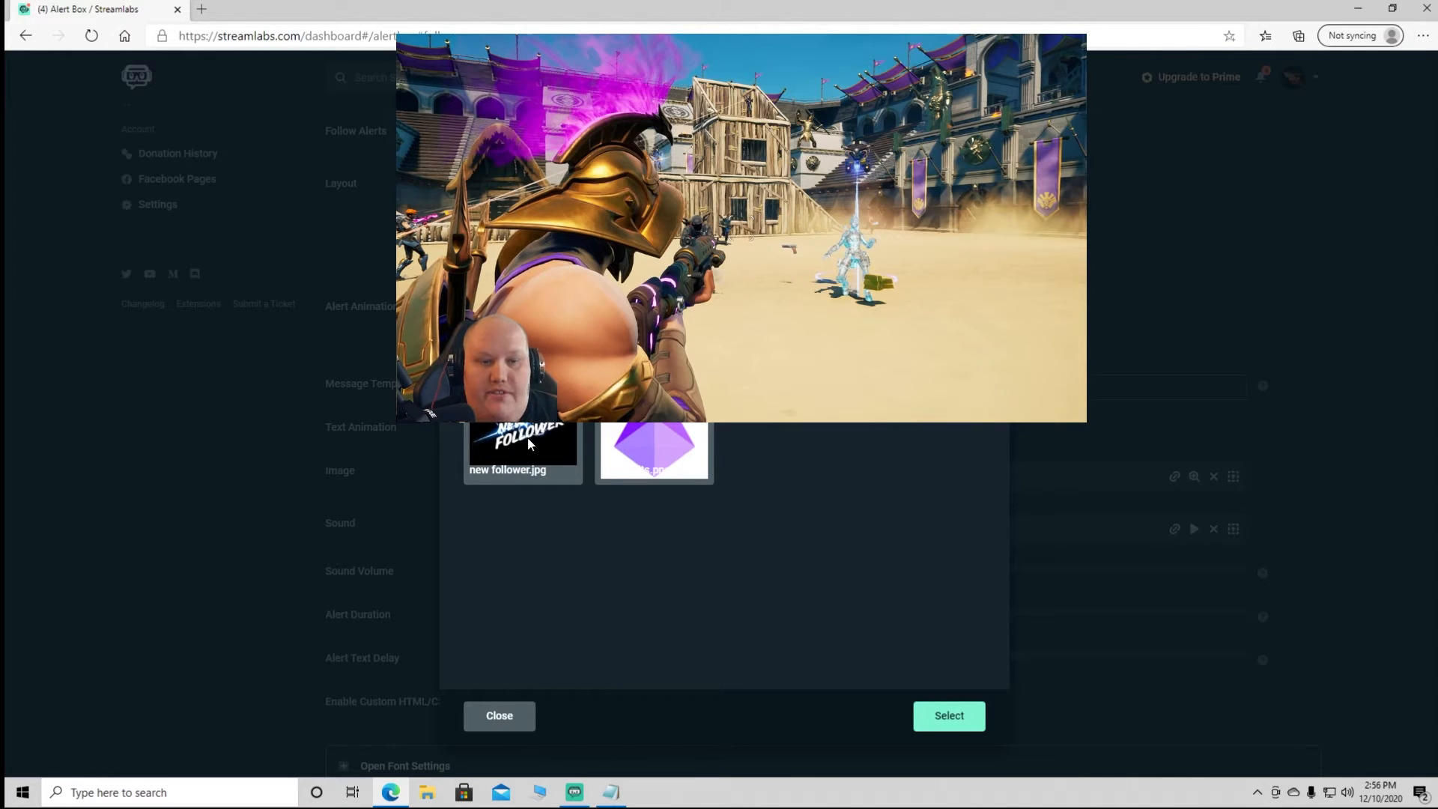
click(542, 450)
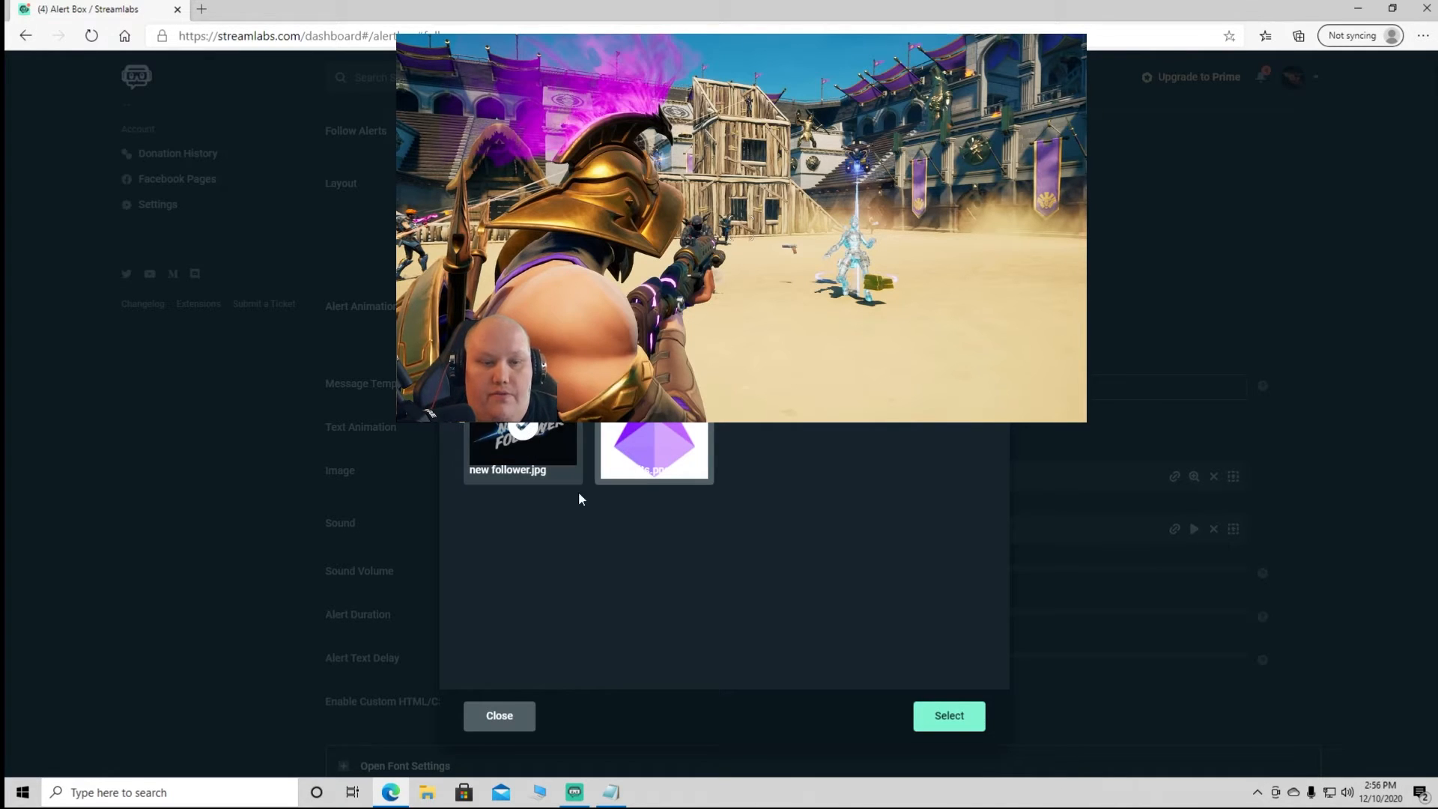
click(951, 715)
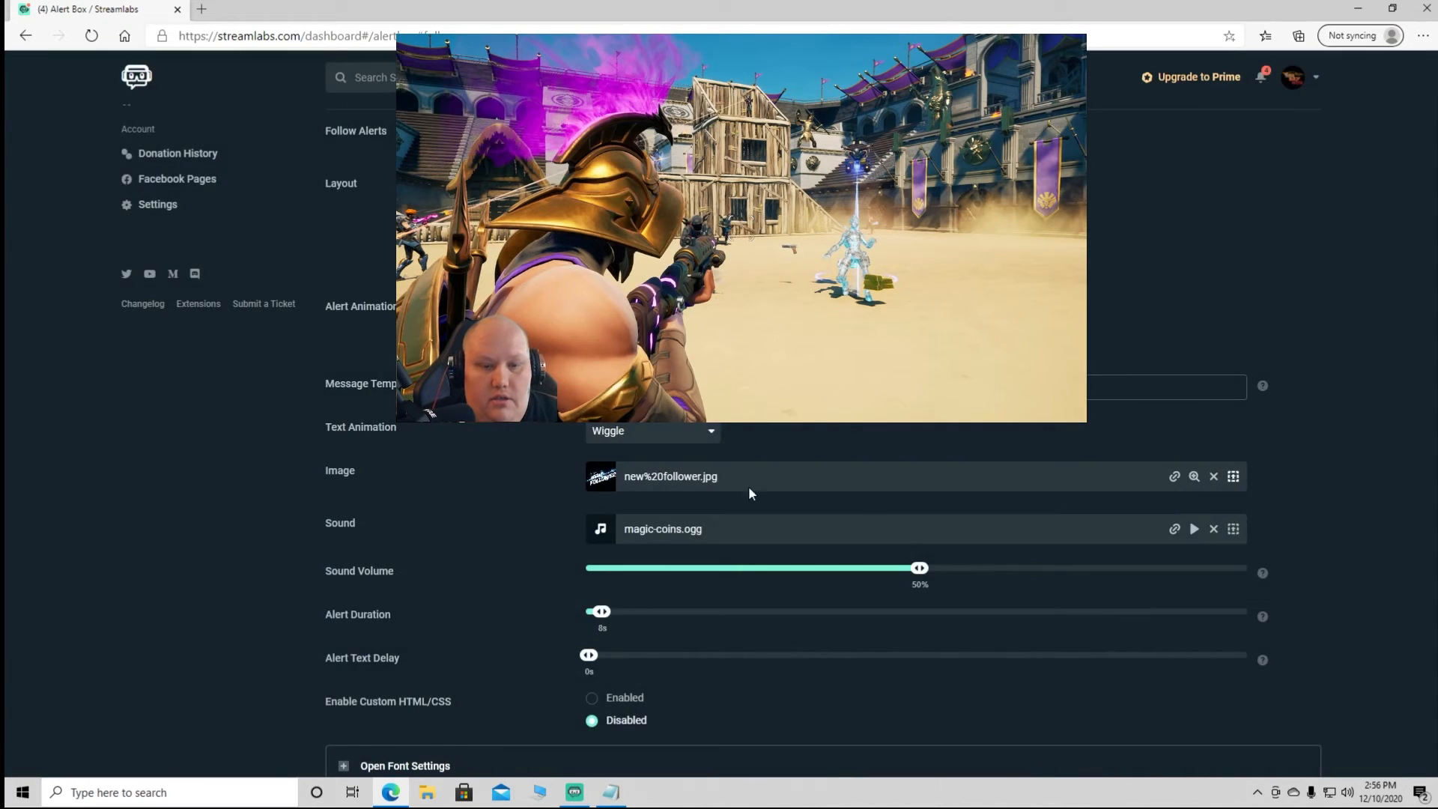
Preview the Bits sound in the sound library, then set the follow alert's sound to New Message 4
scroll(748, 487, down, 1)
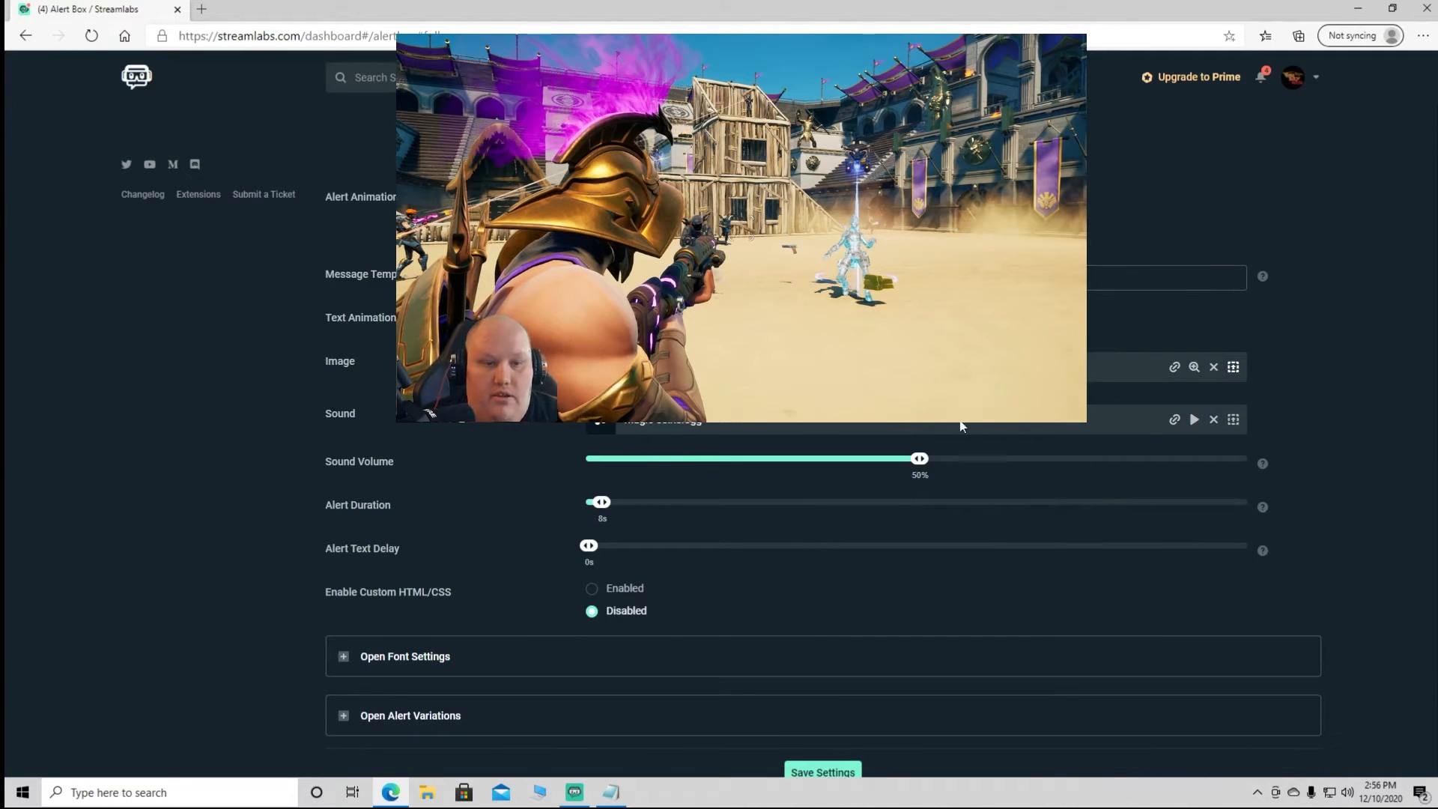
click(1232, 426)
scroll(897, 479, down, 5)
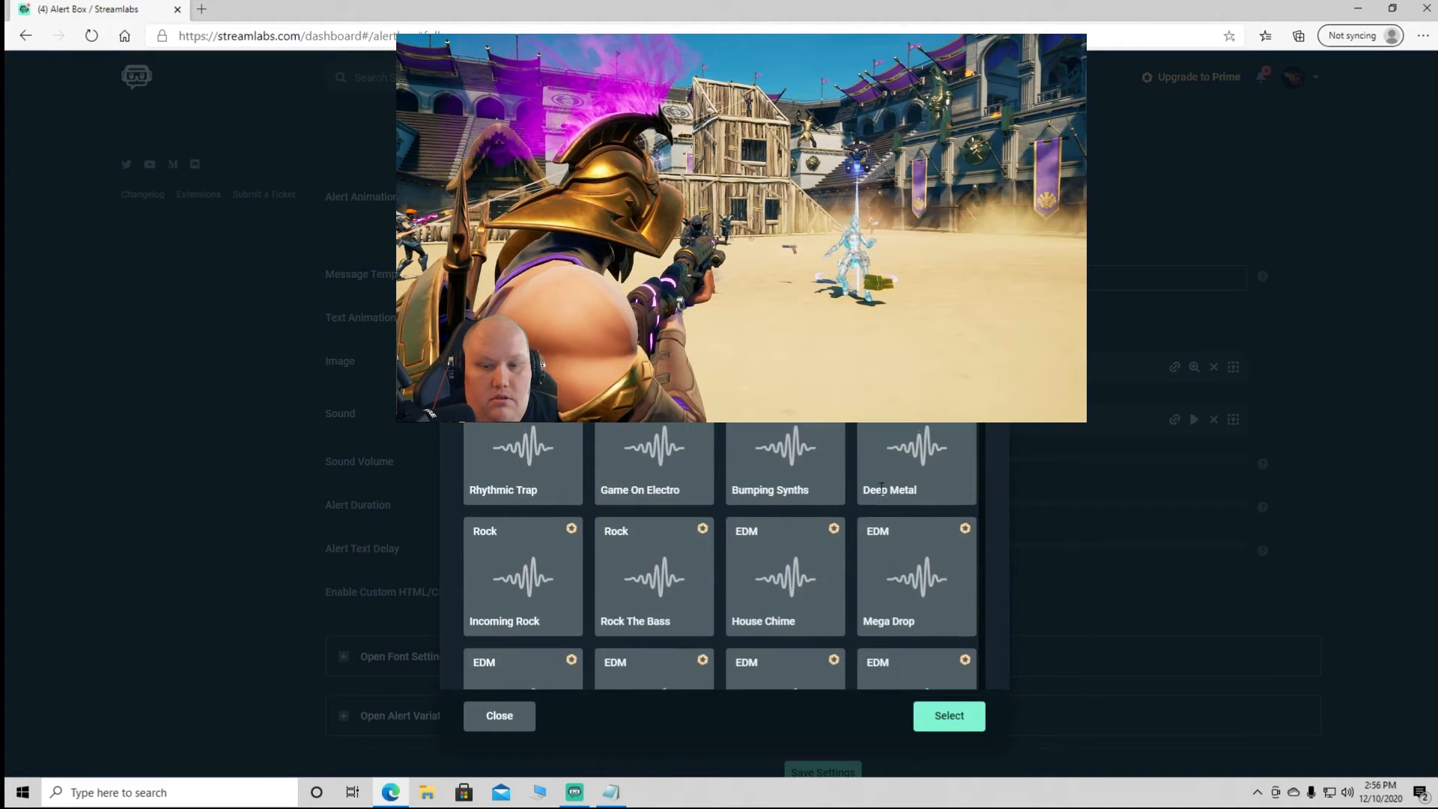
scroll(879, 488, down, 3)
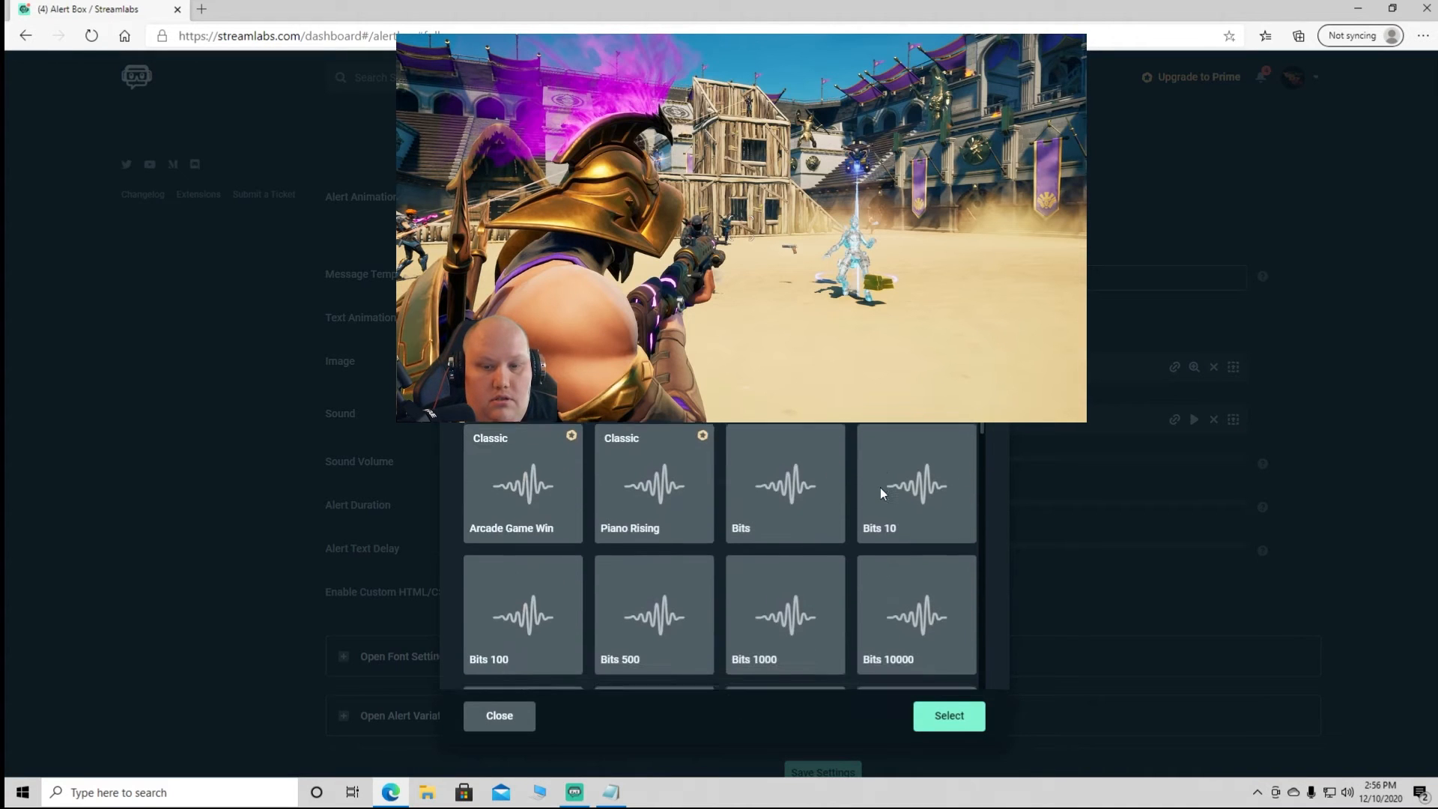
click(796, 436)
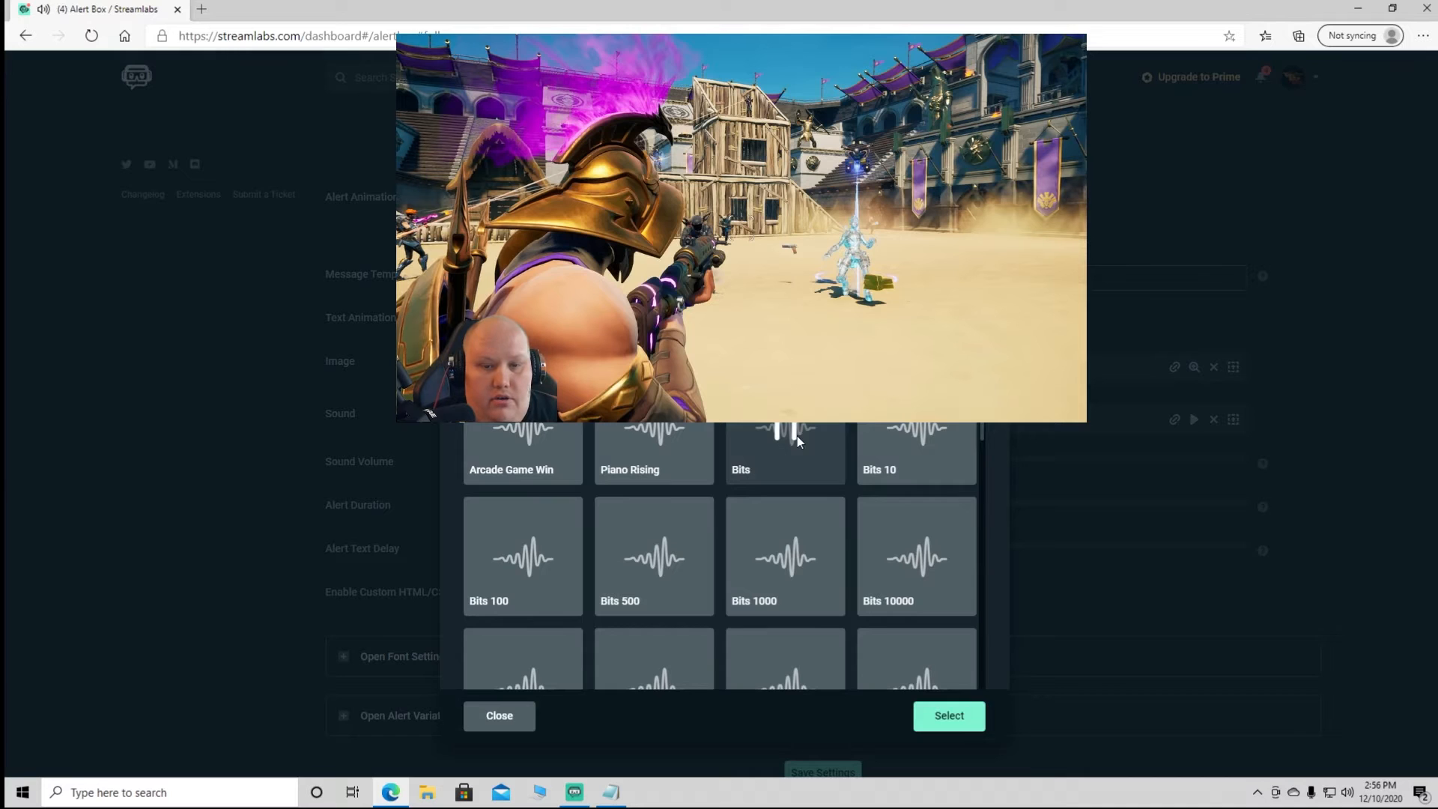
scroll(798, 505, down, 1)
scroll(797, 506, down, 10)
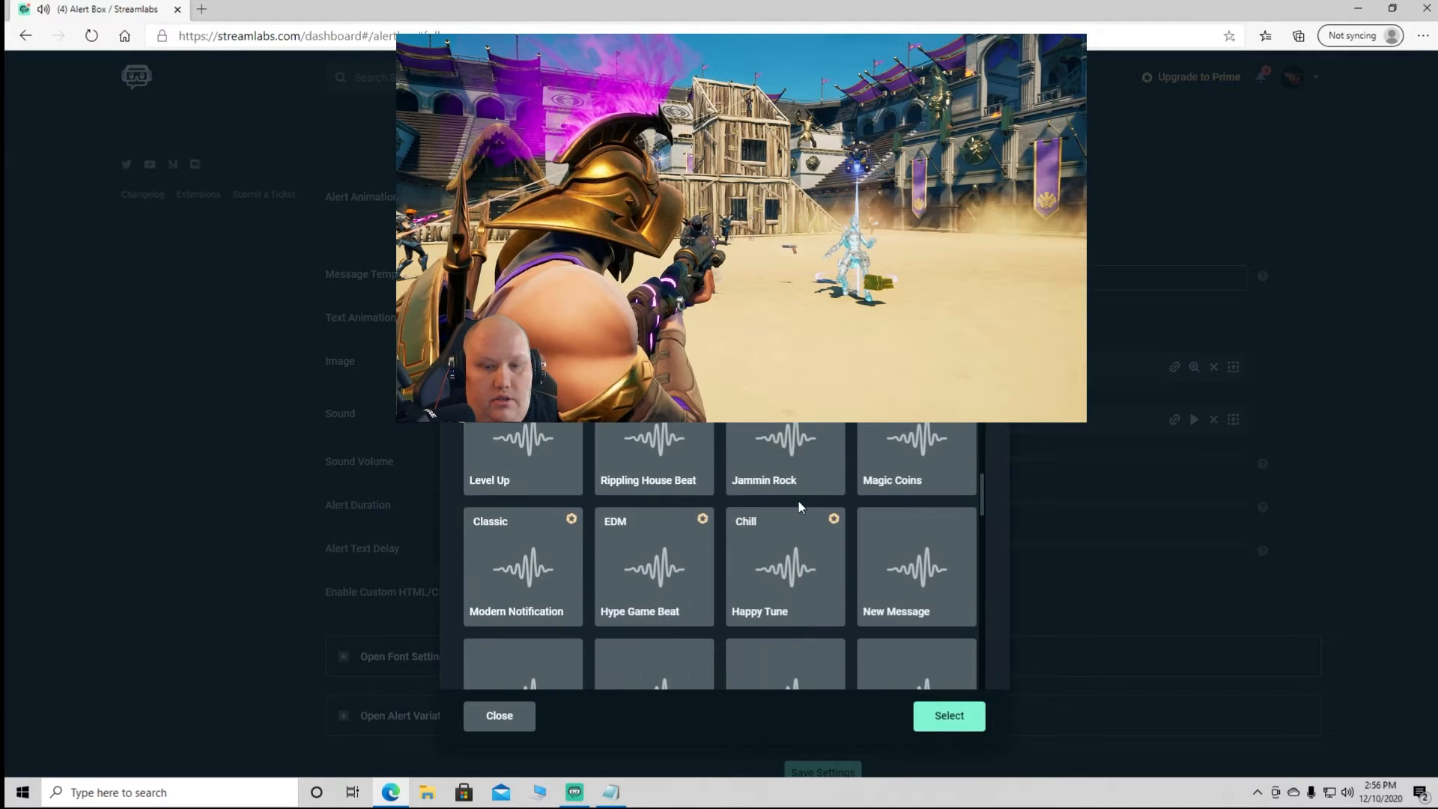
scroll(802, 499, down, 1)
click(782, 524)
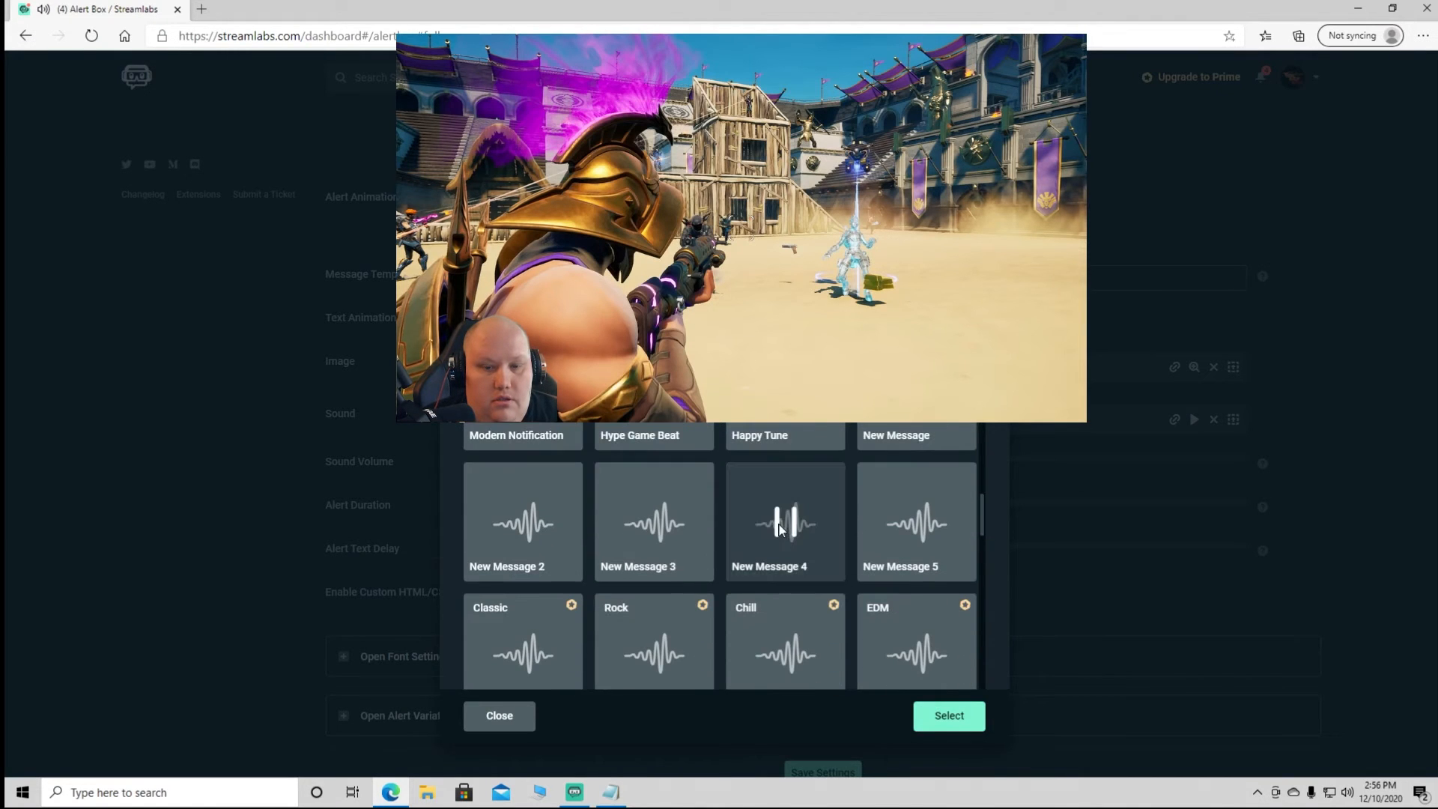
click(951, 717)
scroll(877, 451, down, 1)
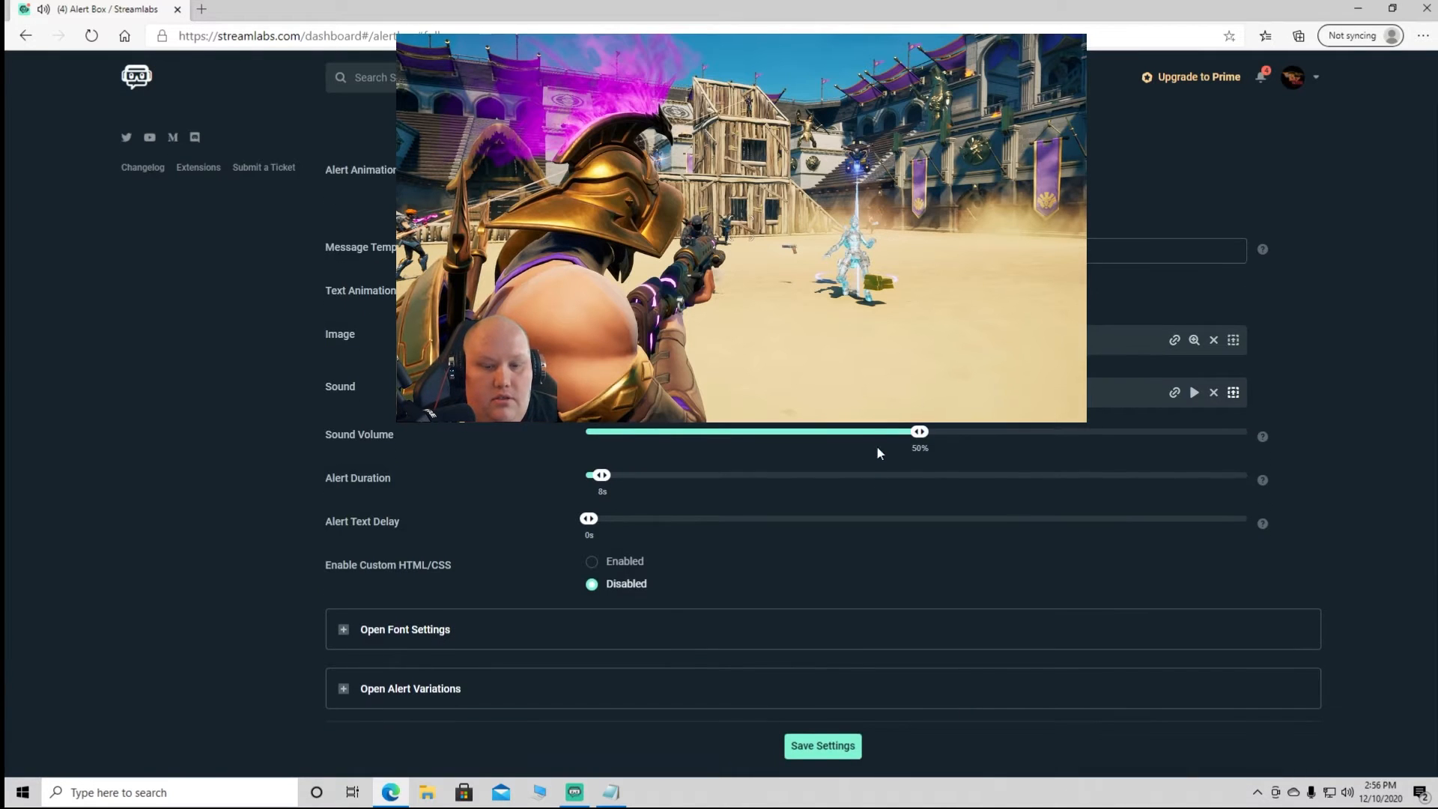
Save the follow alert settings, then switch to Streamlabs OBS and add a browser source named follower alert to the live scene
click(822, 746)
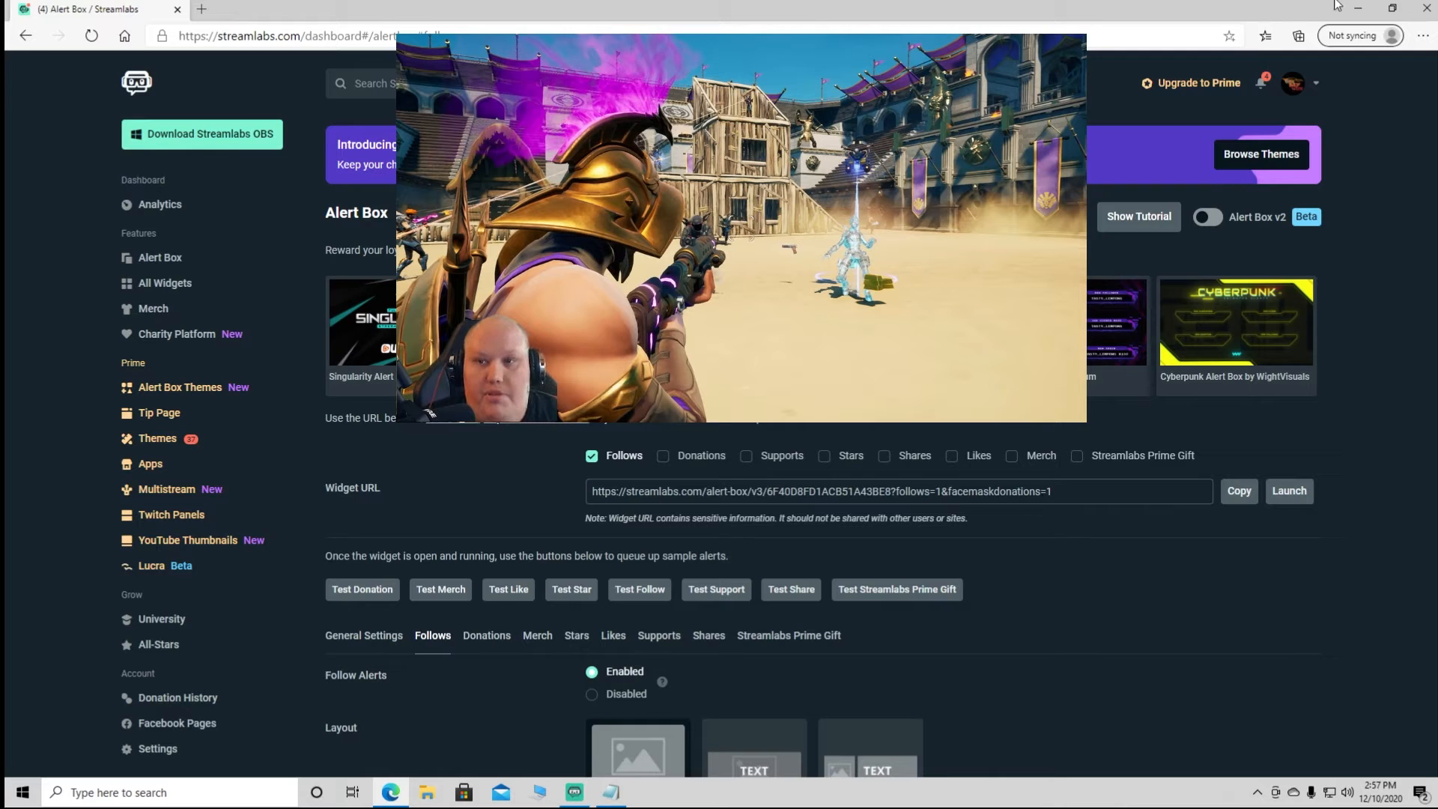
click(1357, 8)
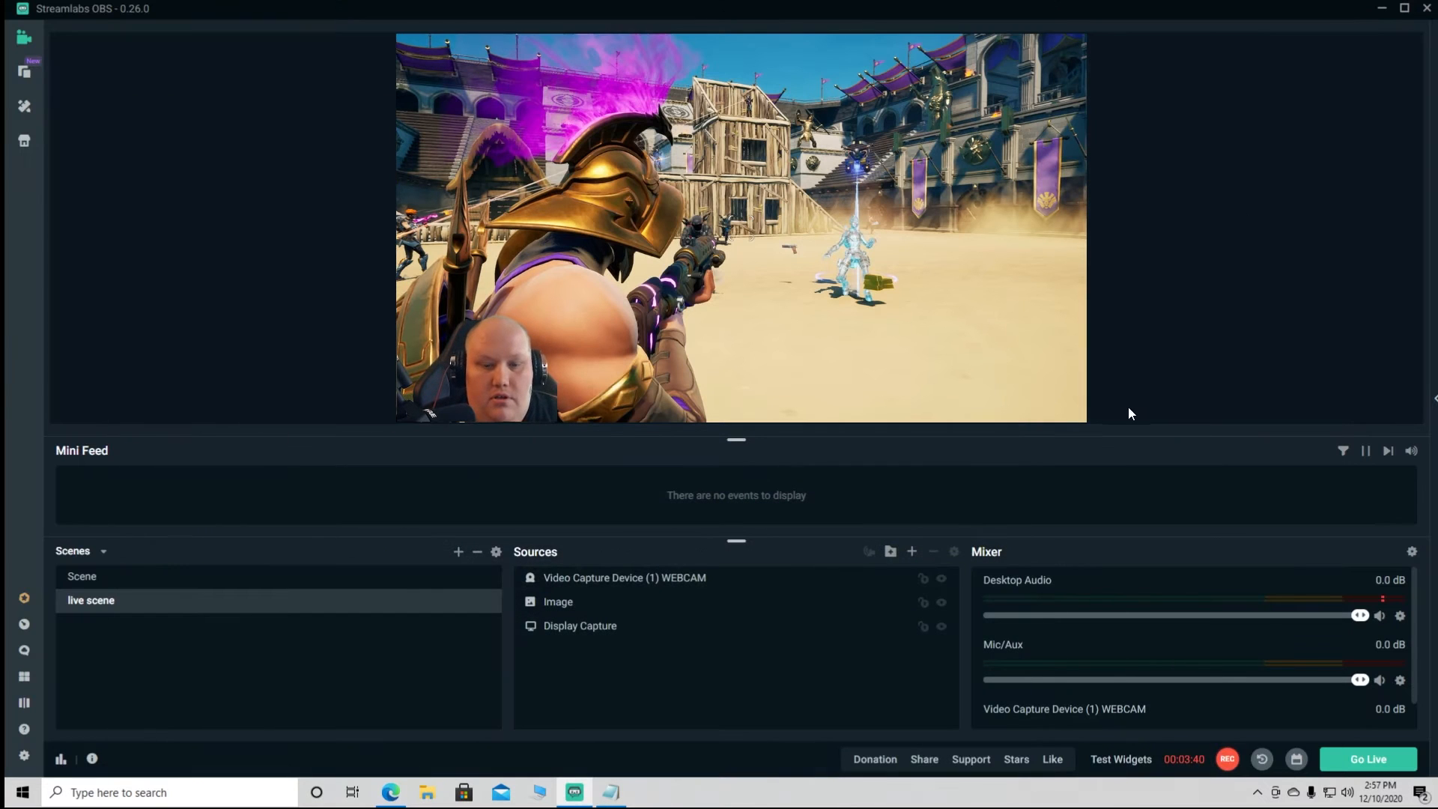
click(913, 552)
click(432, 412)
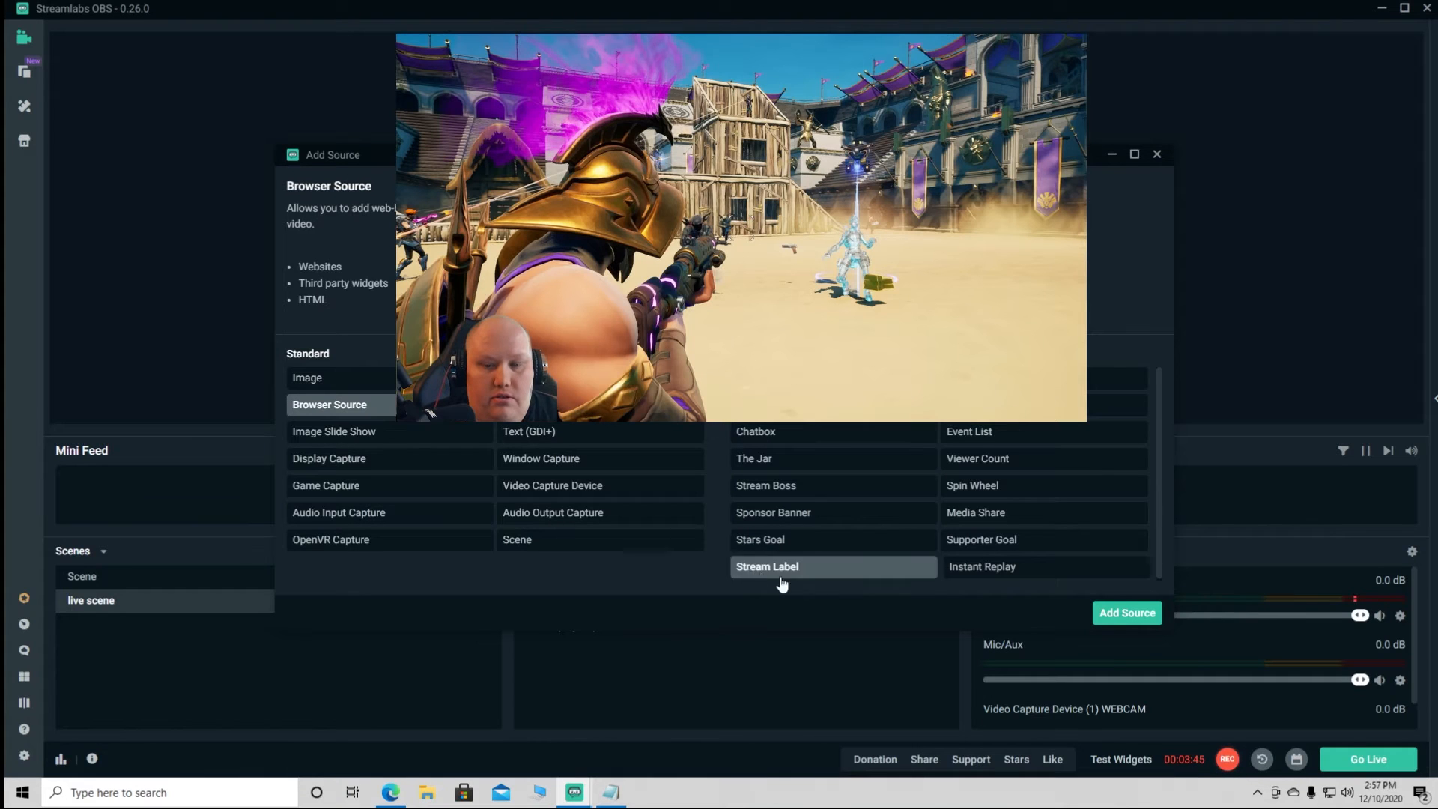
click(1127, 613)
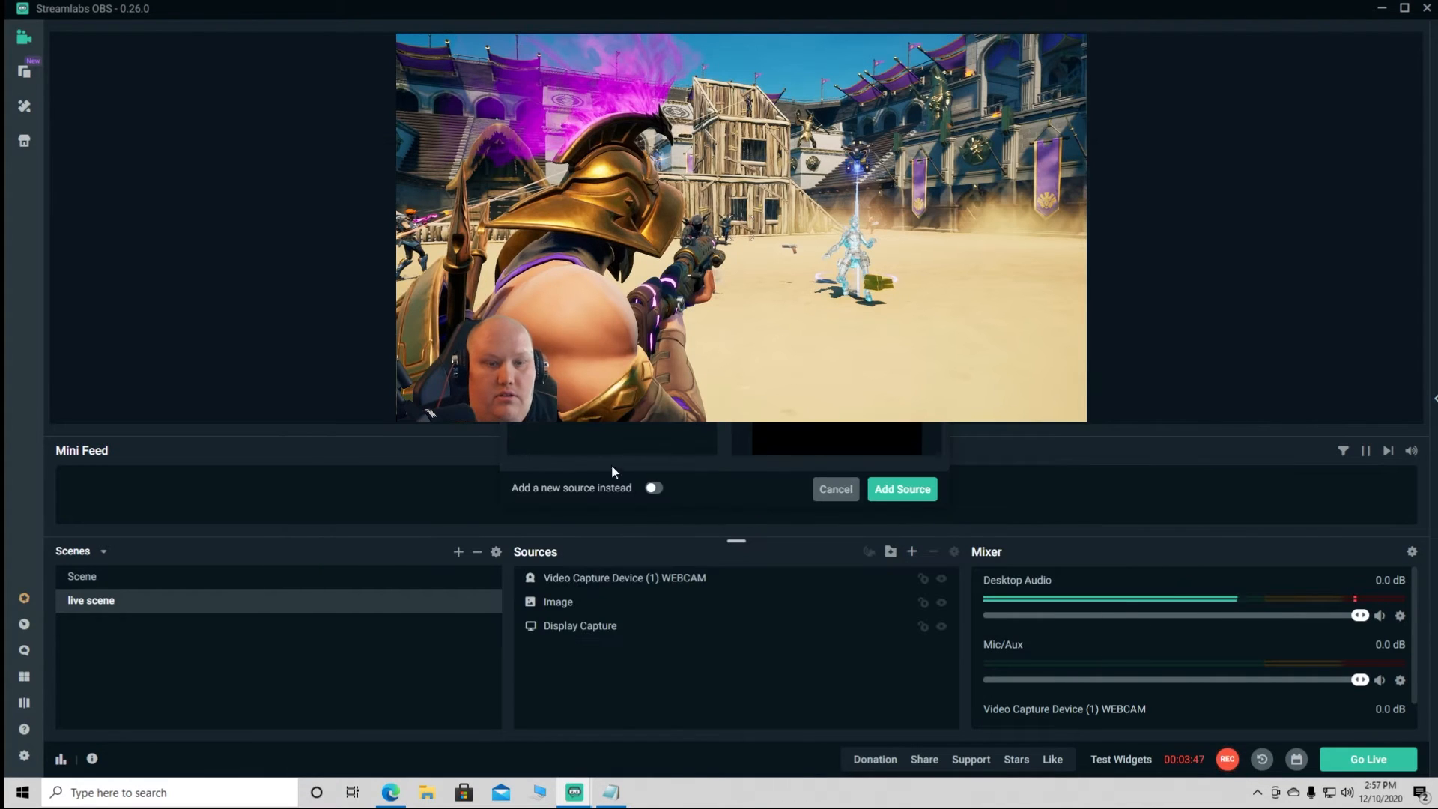
click(901, 498)
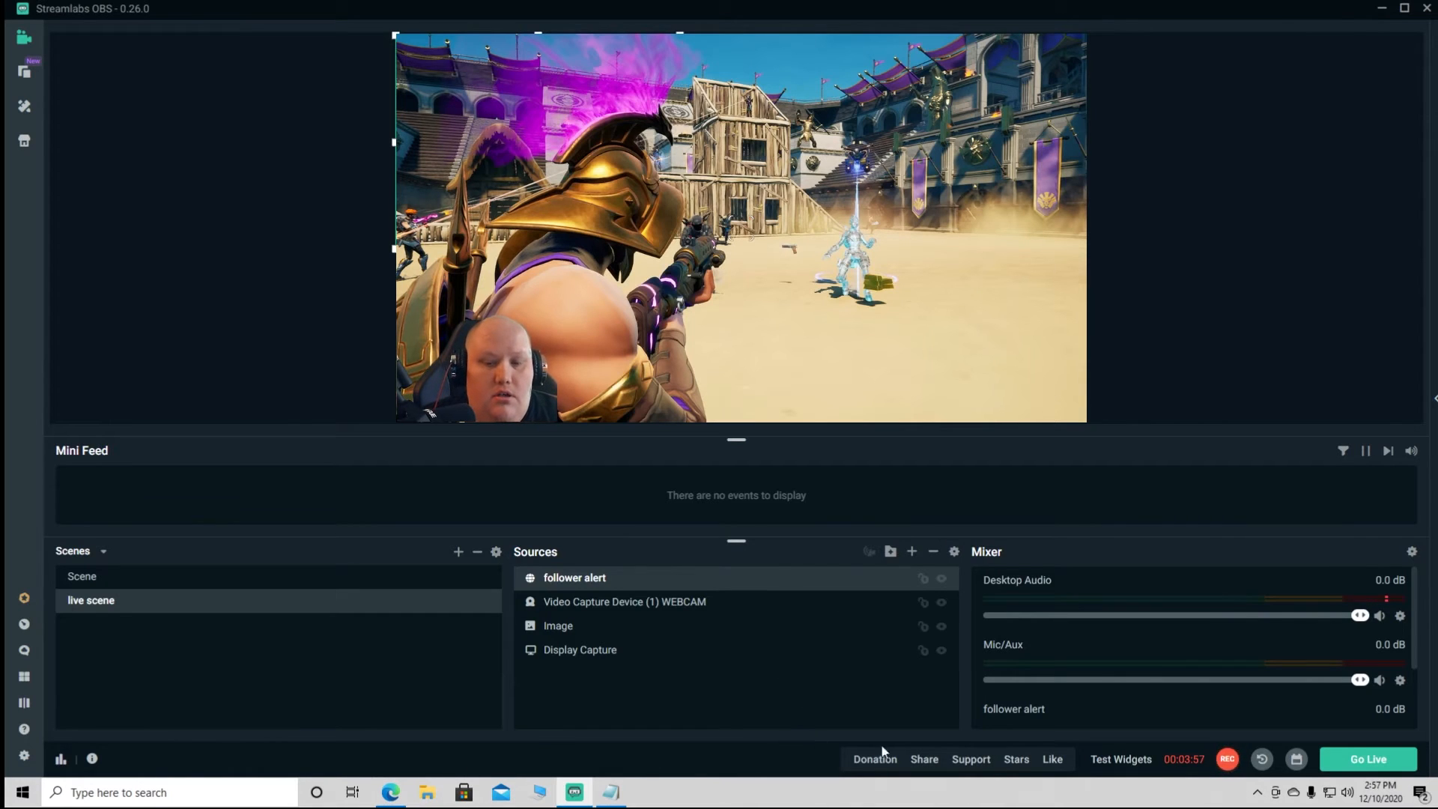
Return to the browser, place its reduced window below the stream preview, and send a test follow alert
click(390, 795)
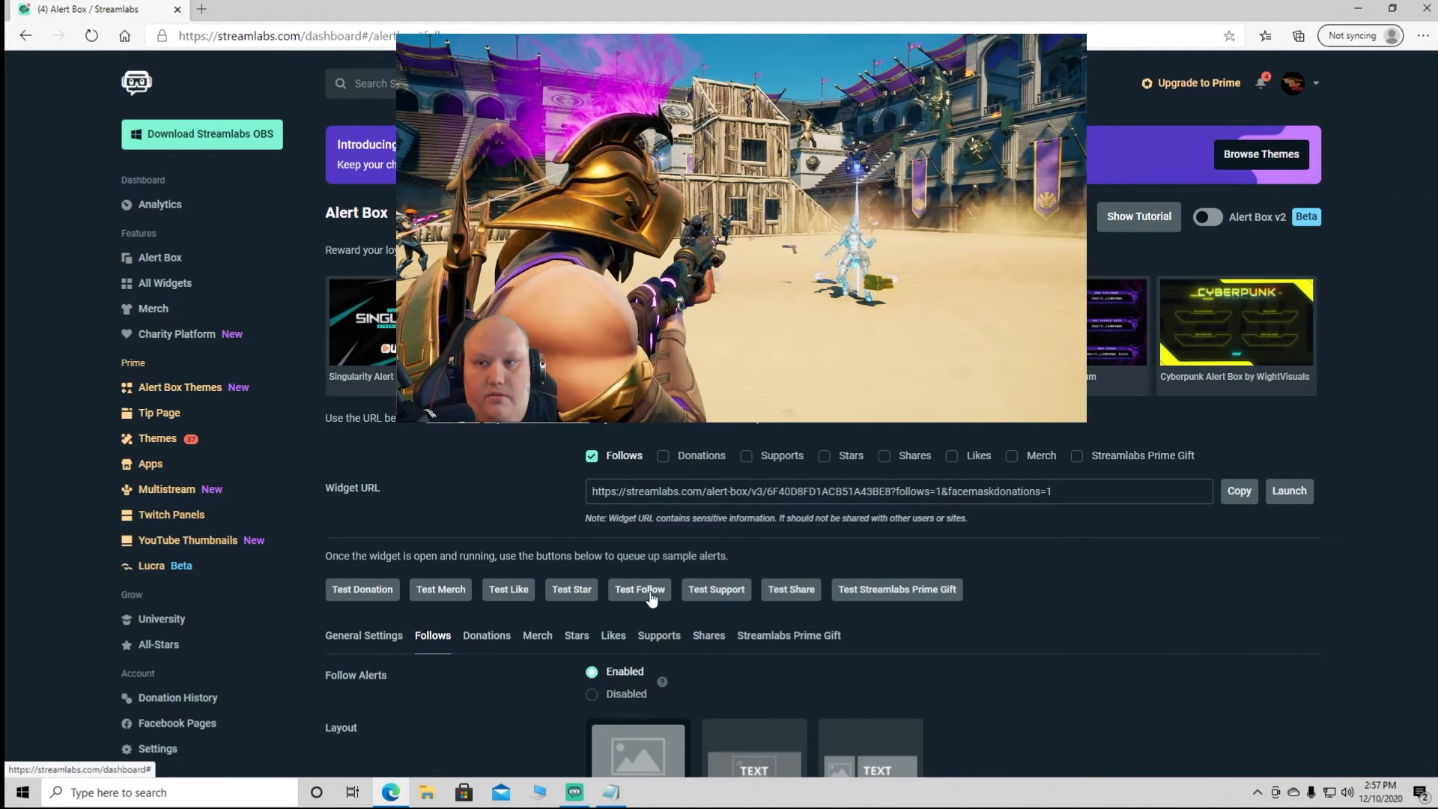
click(1391, 9)
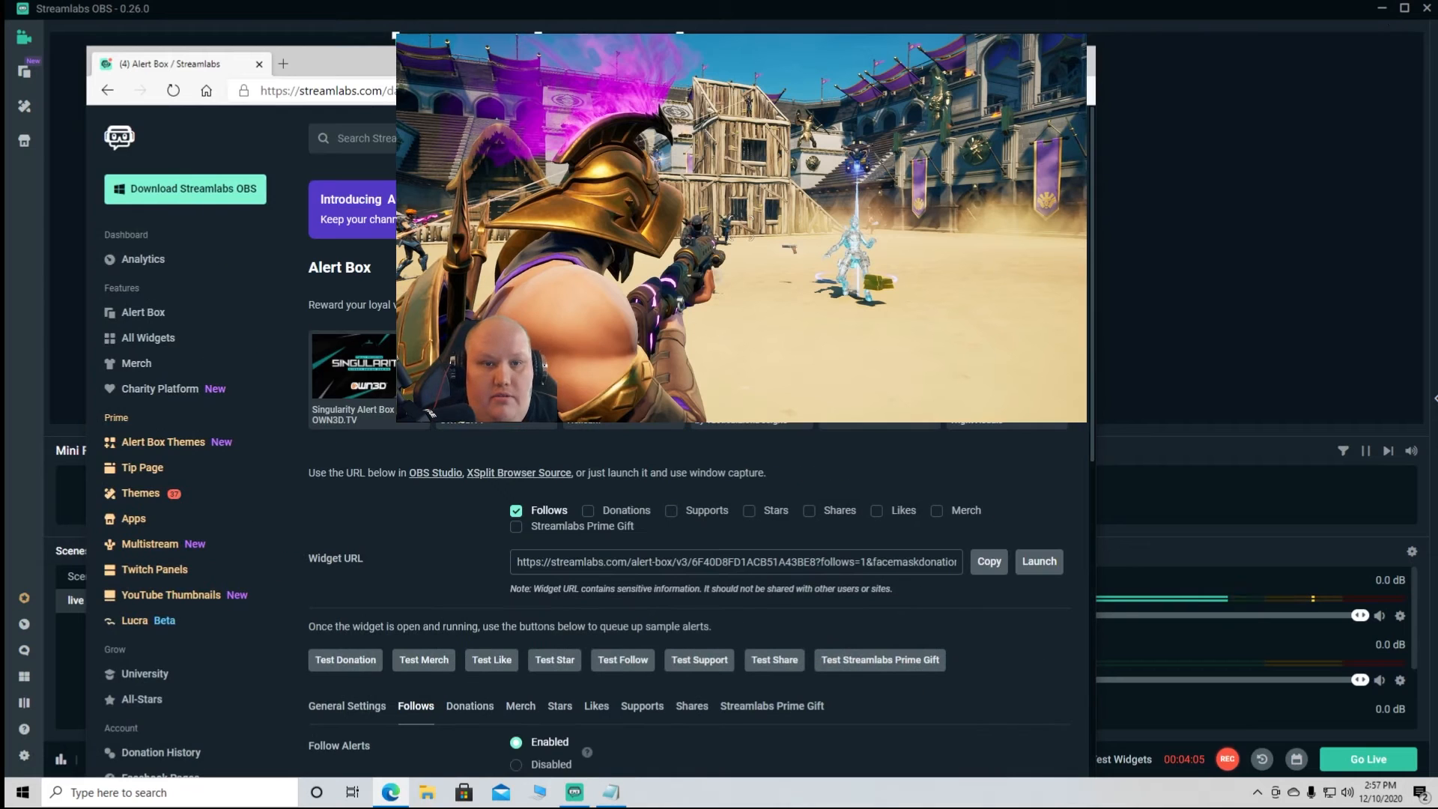
drag(898, 48, 917, 124)
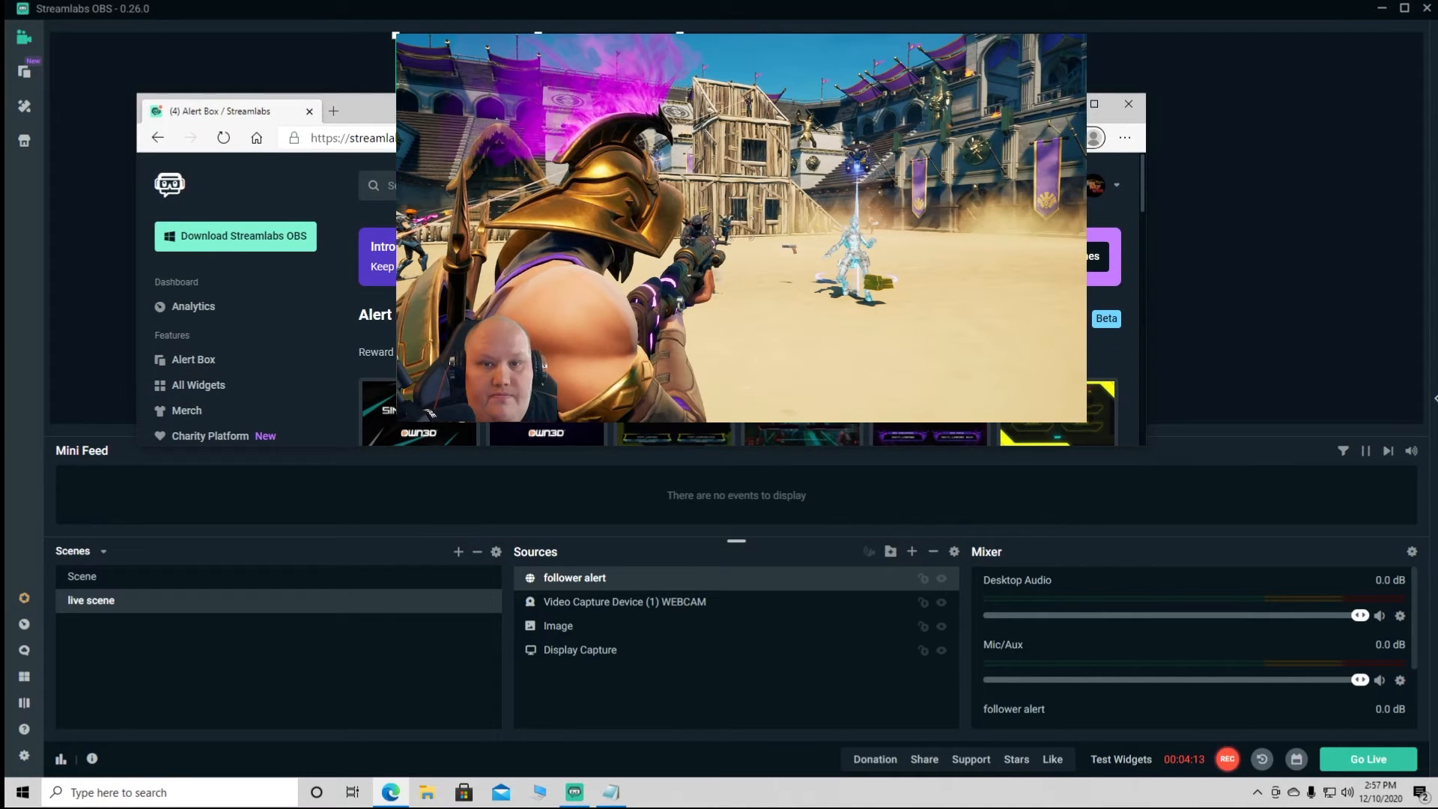
scroll(640, 300, down, 4)
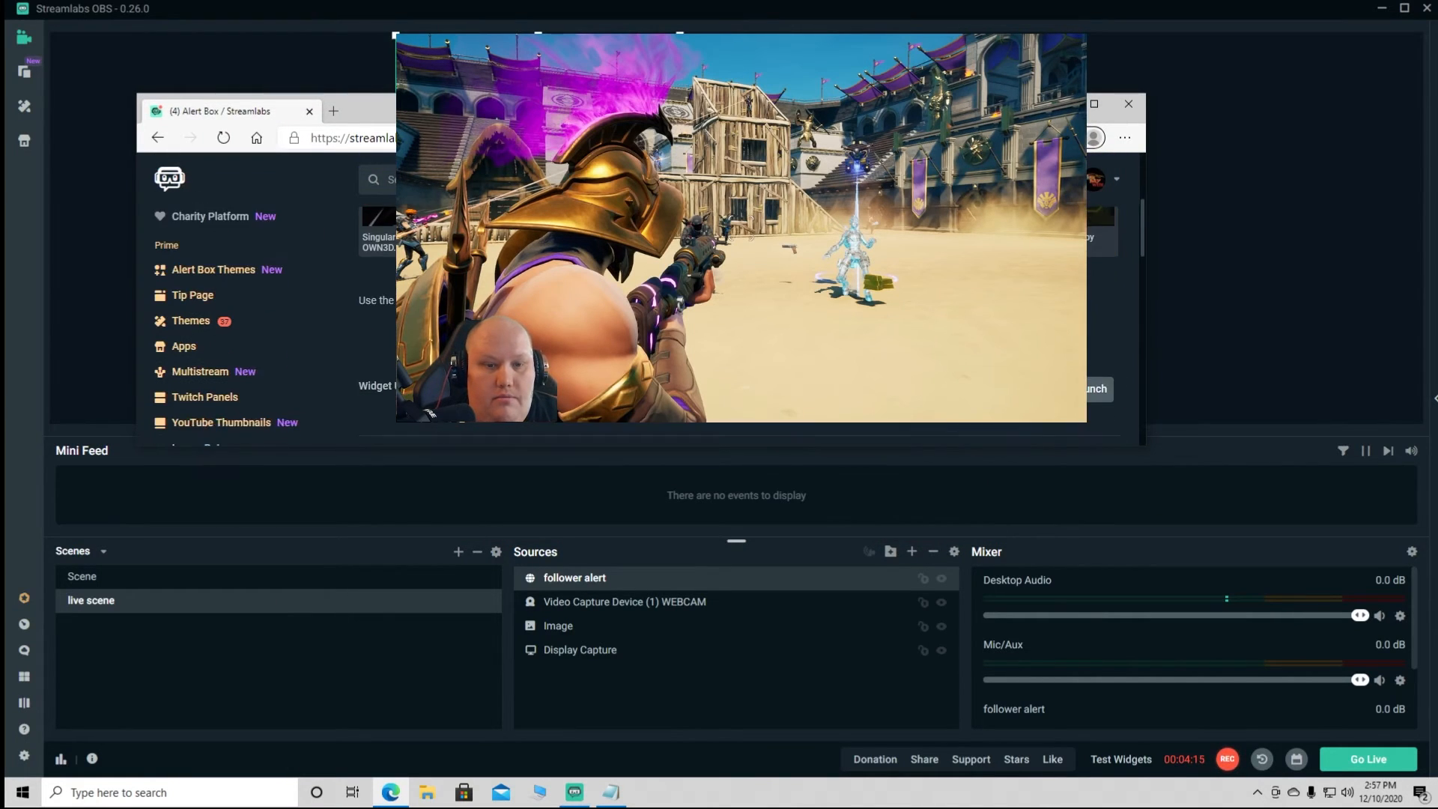
scroll(640, 300, down, 1)
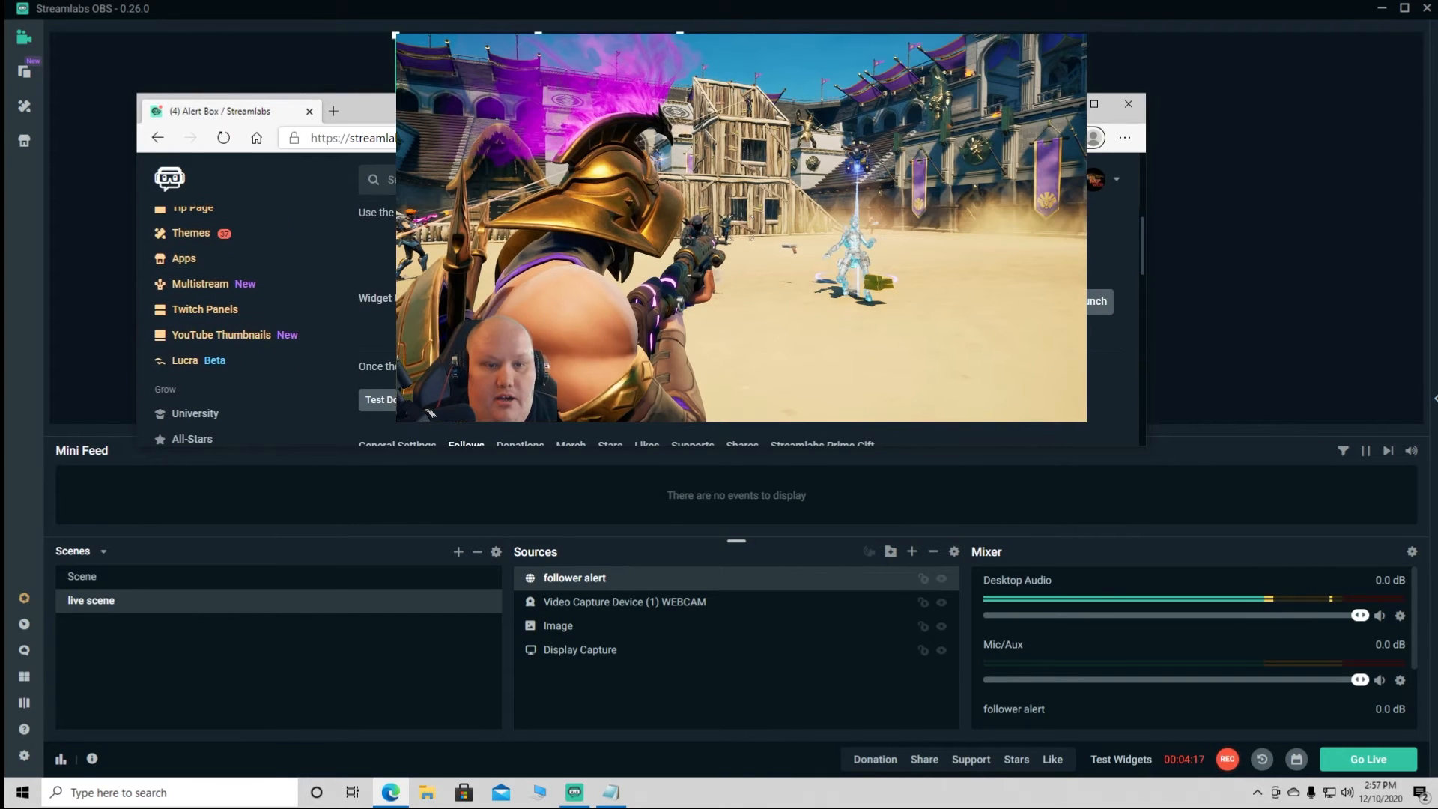
drag(719, 110, 714, 381)
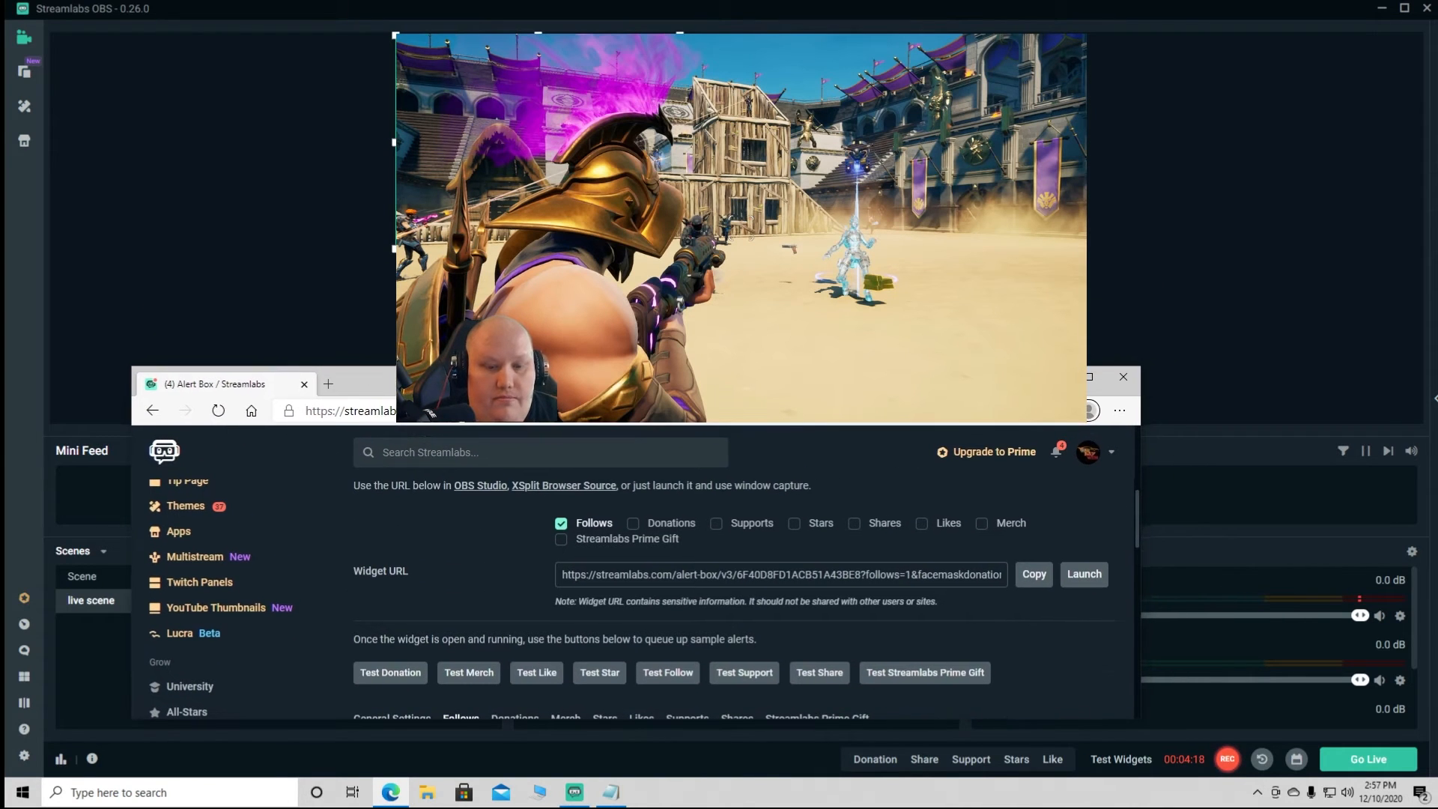
click(667, 672)
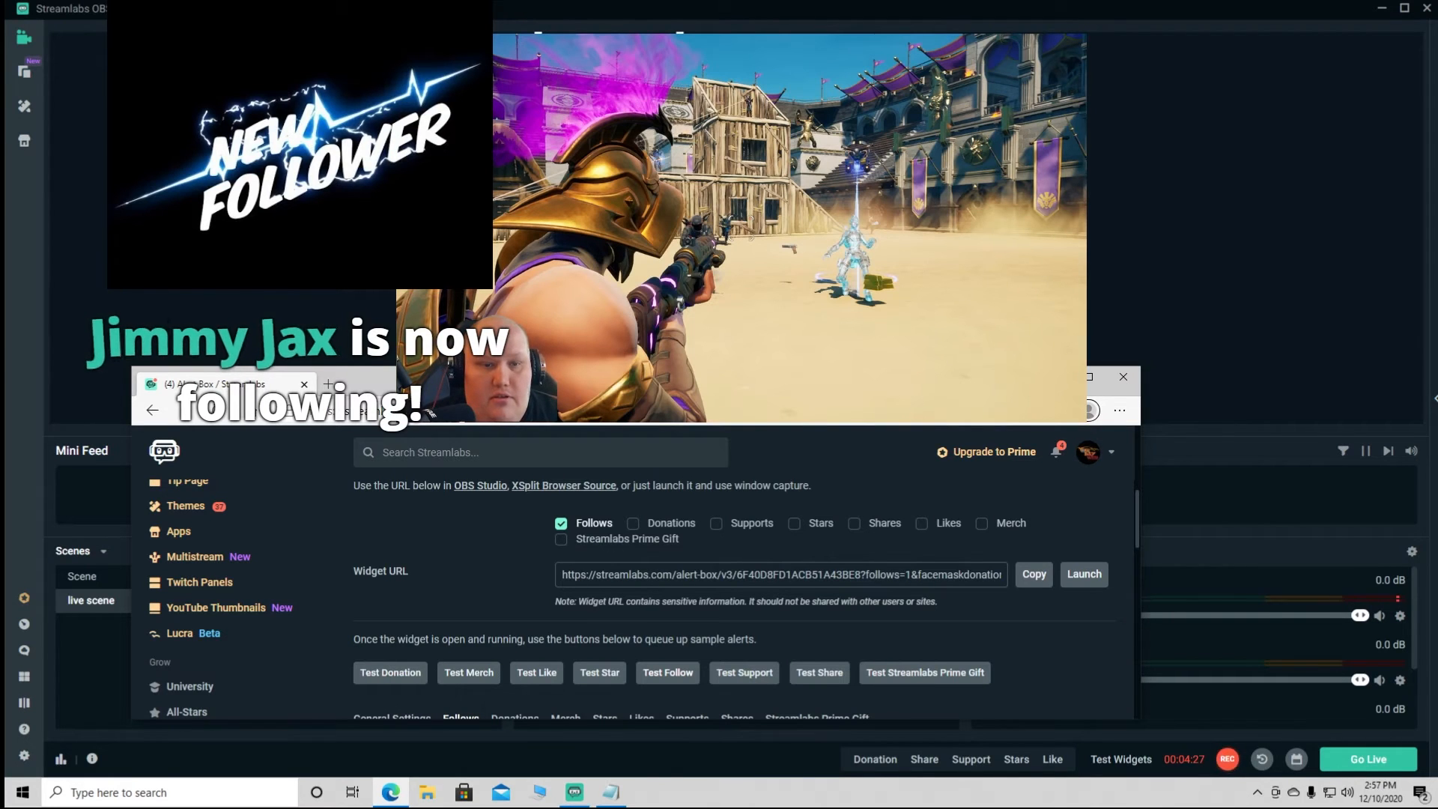
Maximize the browser window, limit the widget URL to Stars, and show the Stars alert settings
click(1090, 376)
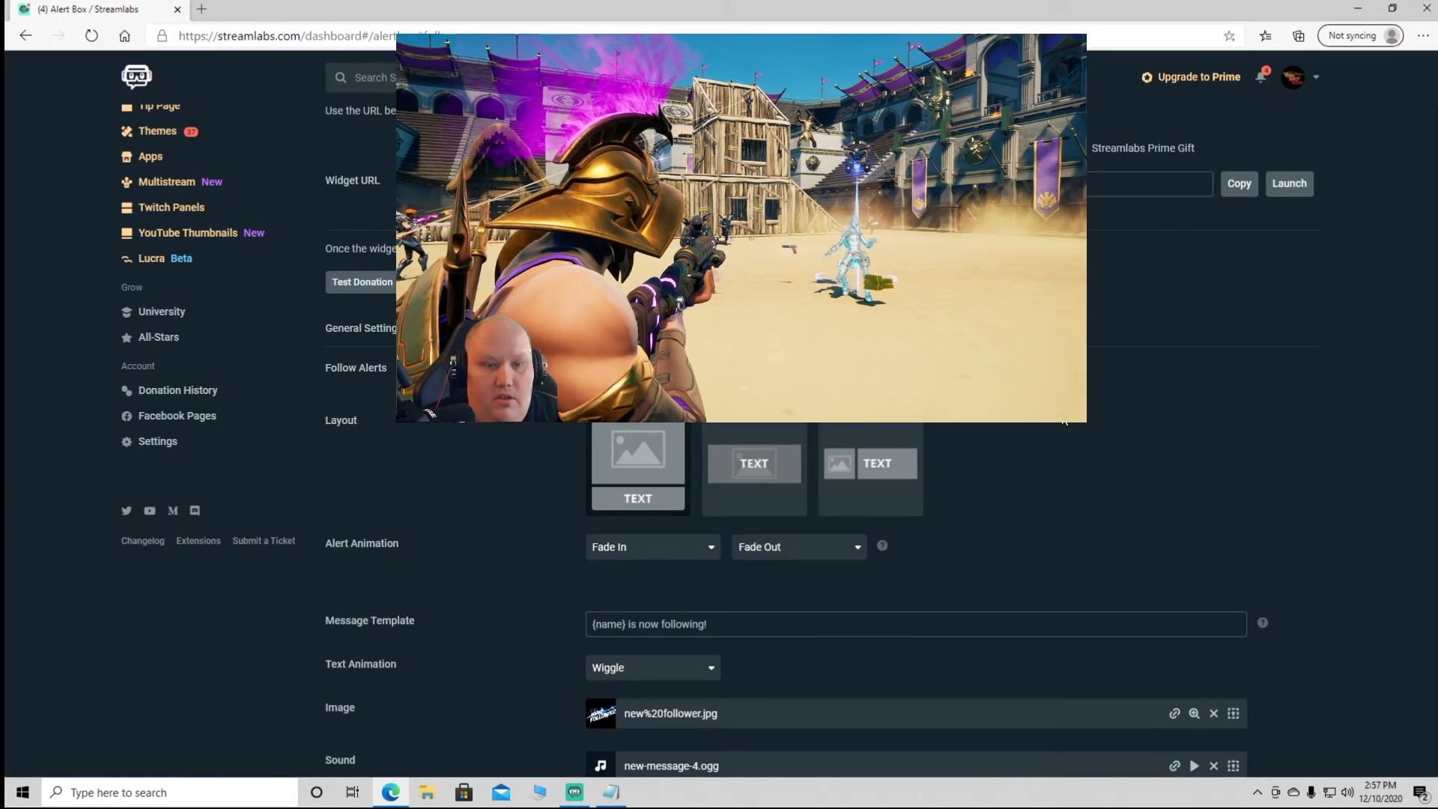
scroll(805, 433, up, 4)
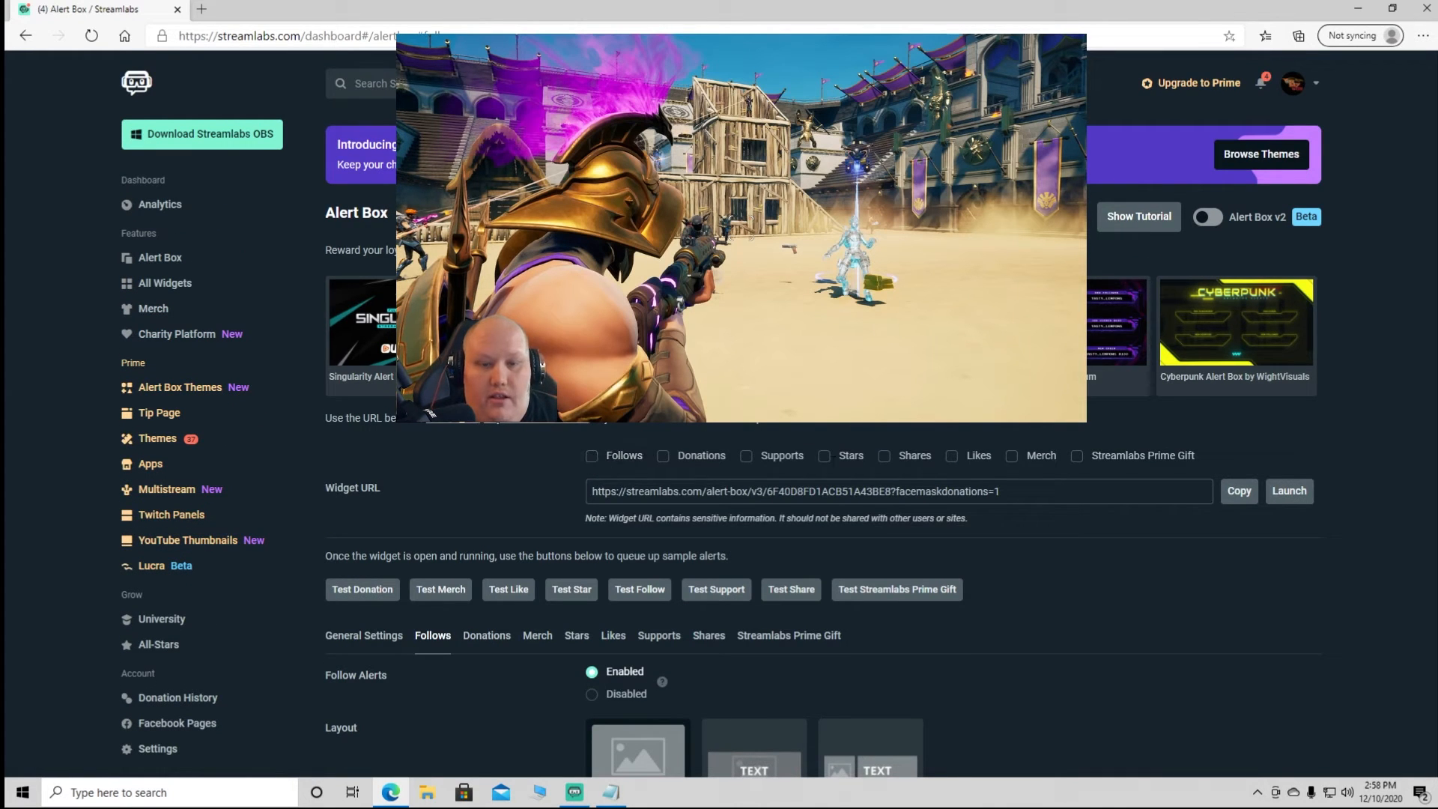
click(826, 457)
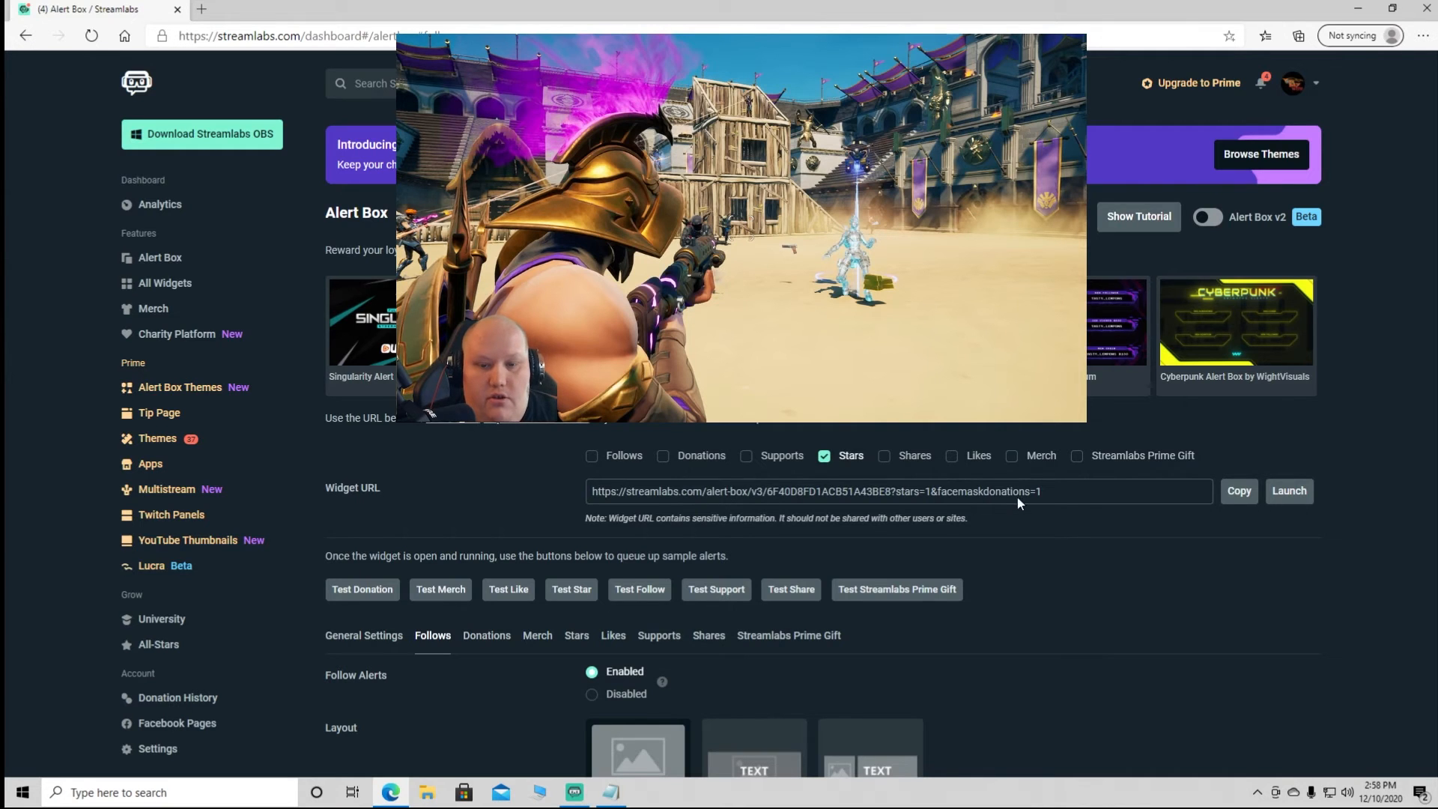
scroll(1017, 497, down, 7)
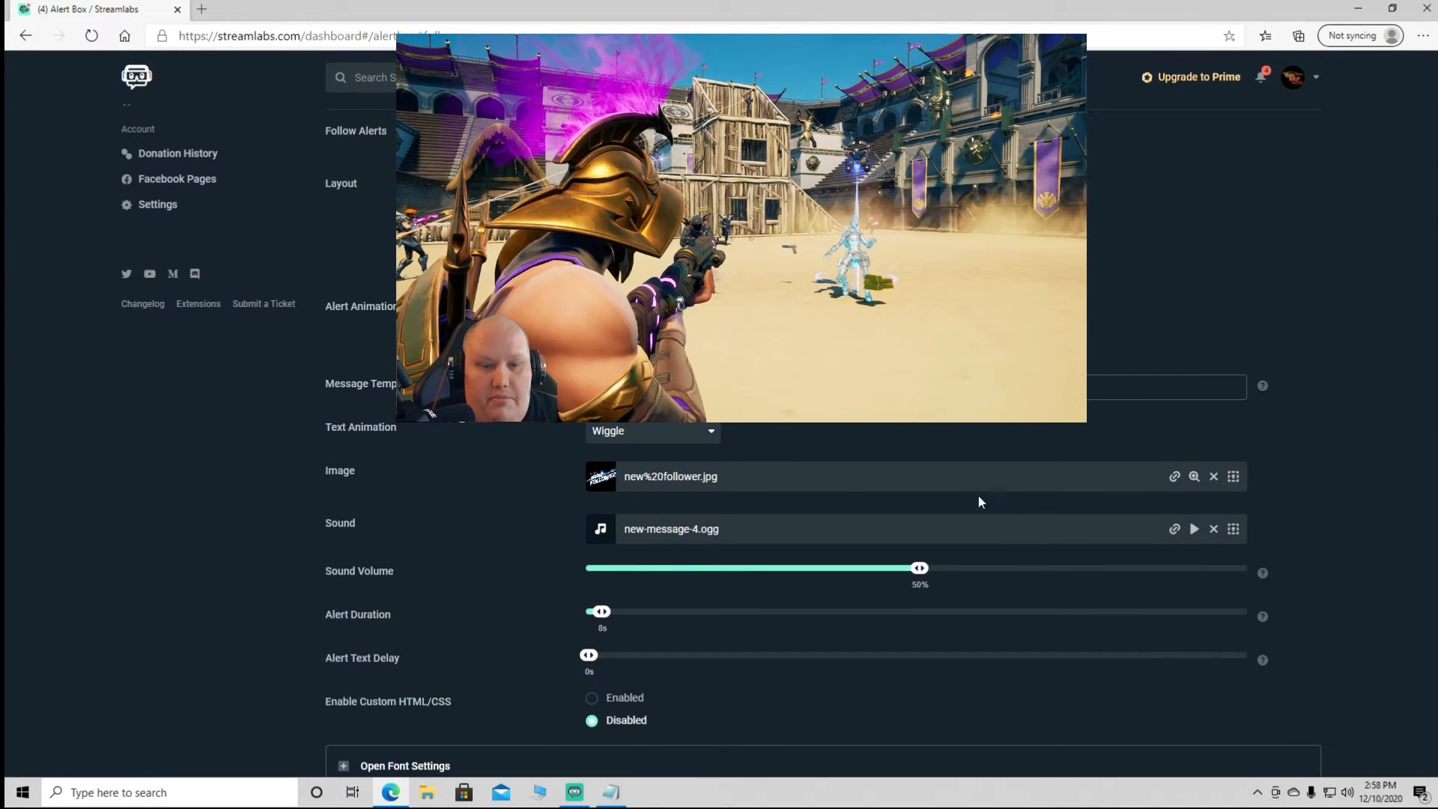
scroll(979, 501, up, 4)
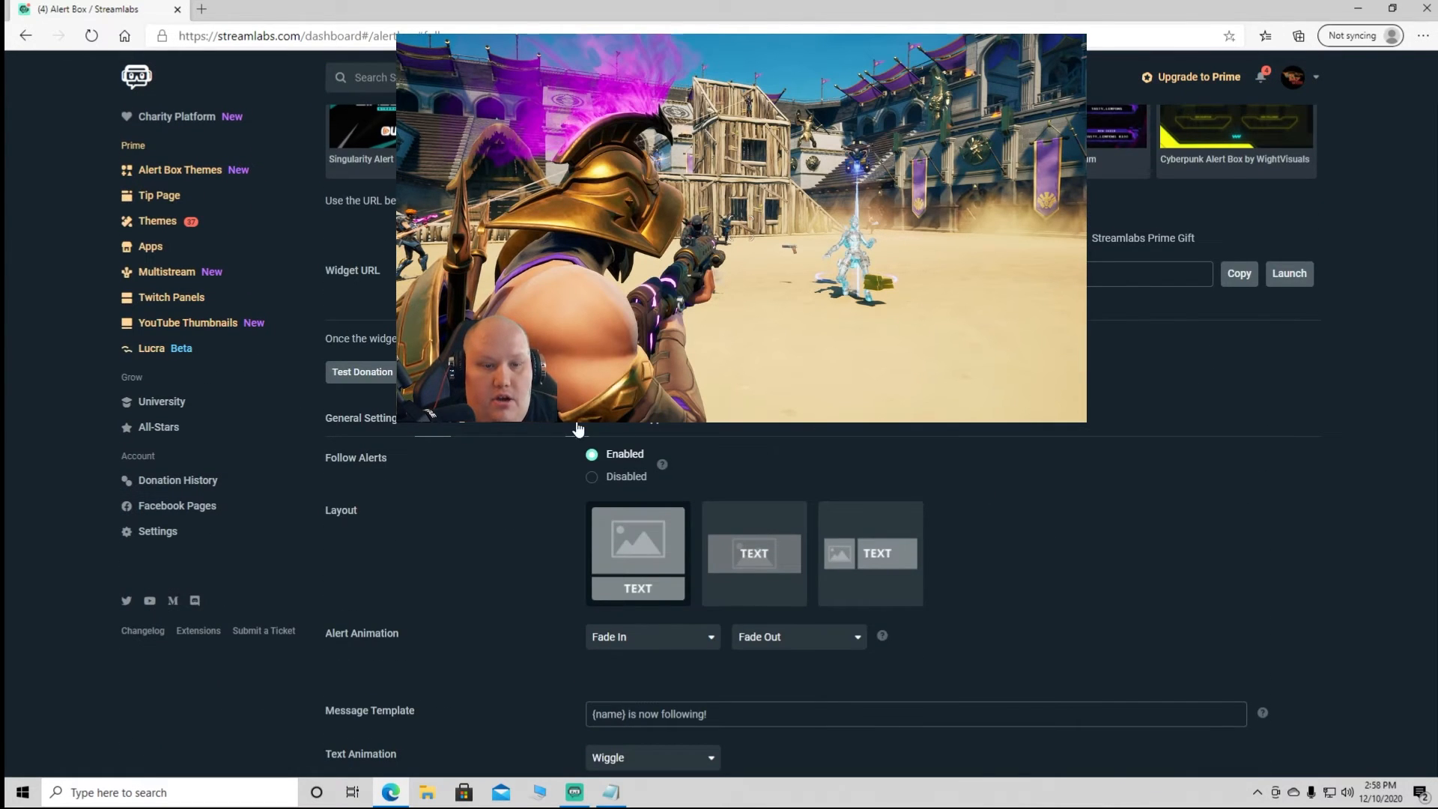
scroll(1059, 493, down, 6)
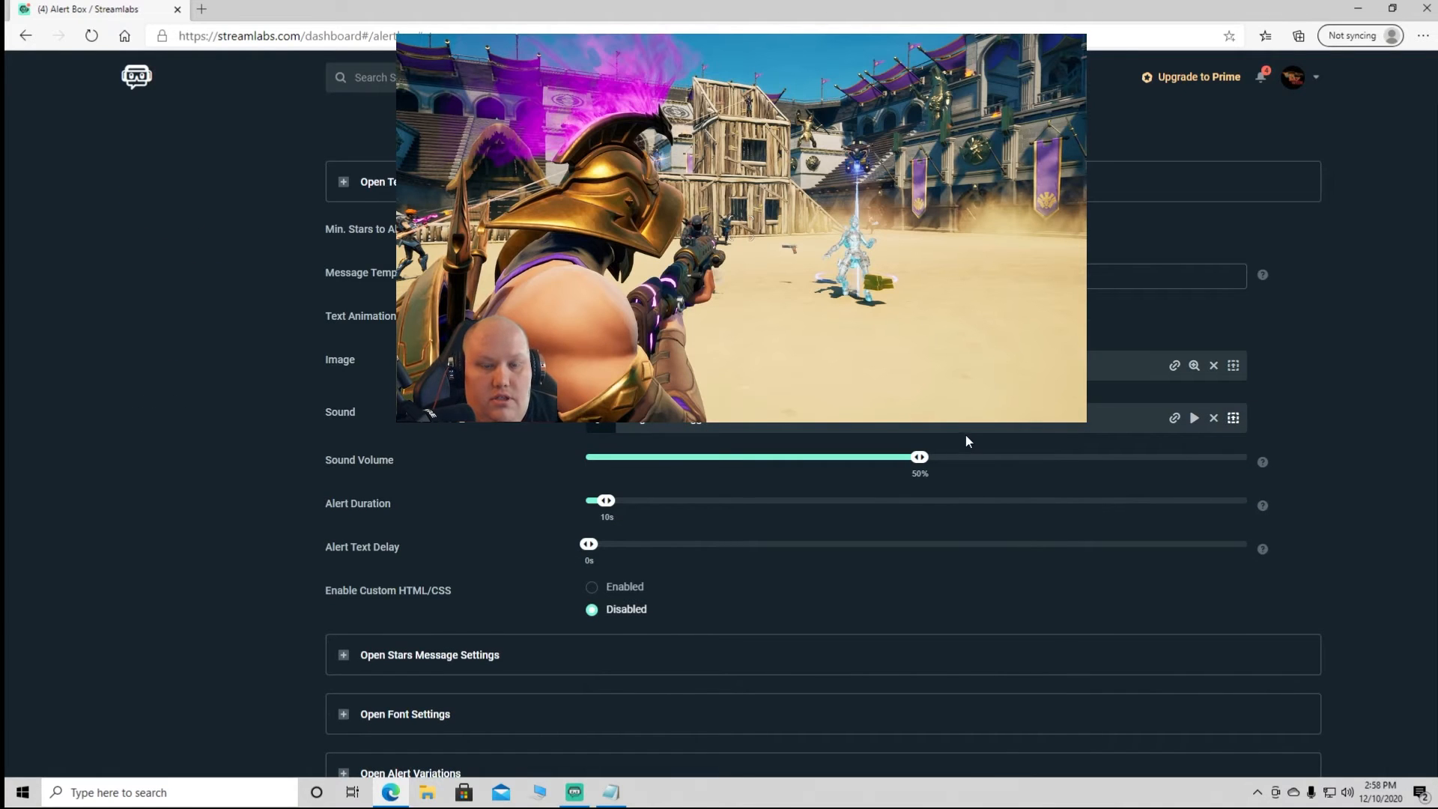
Set the stars alert's image to the uploaded file twitch bits.png
scroll(966, 441, up, 3)
scroll(721, 436, up, 3)
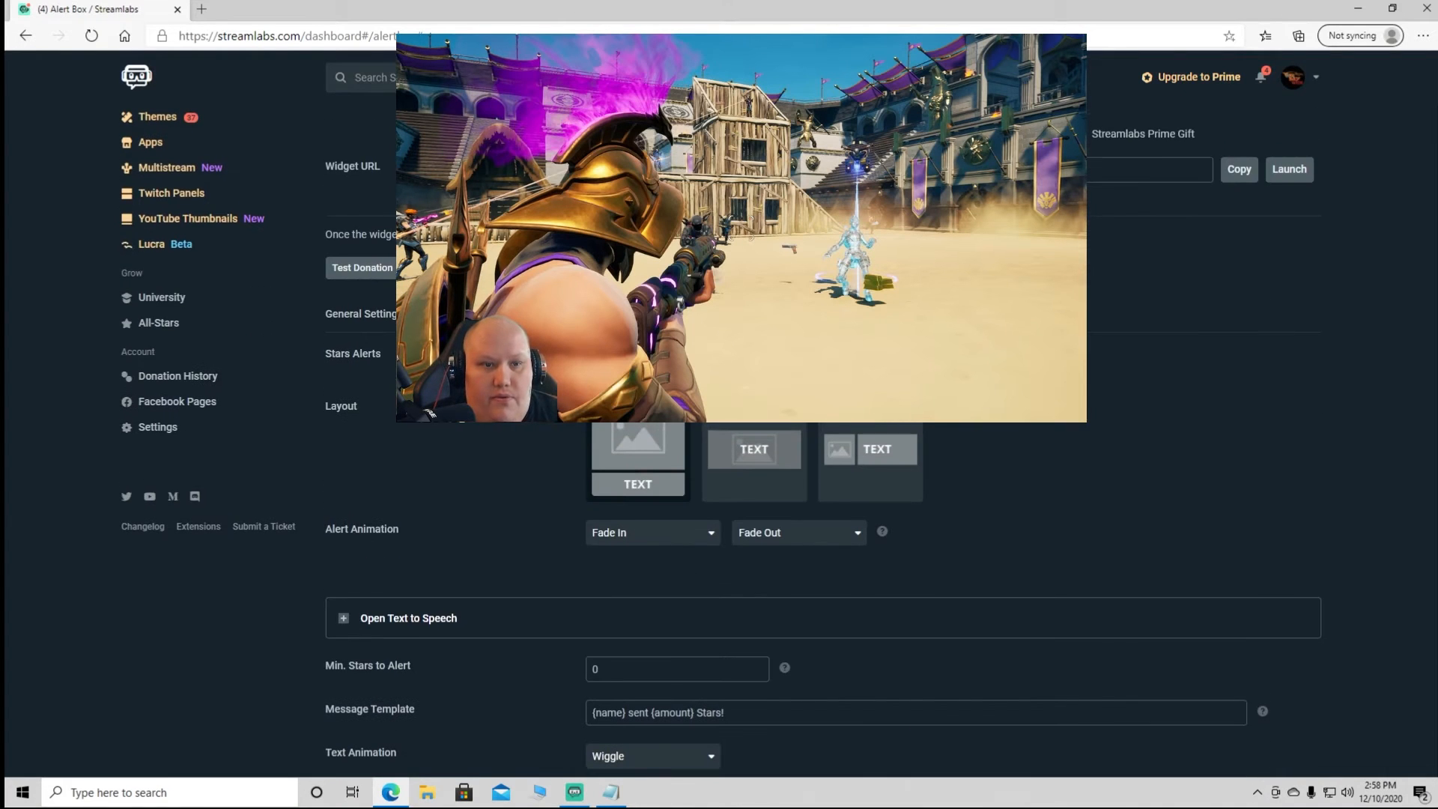
scroll(721, 436, down, 6)
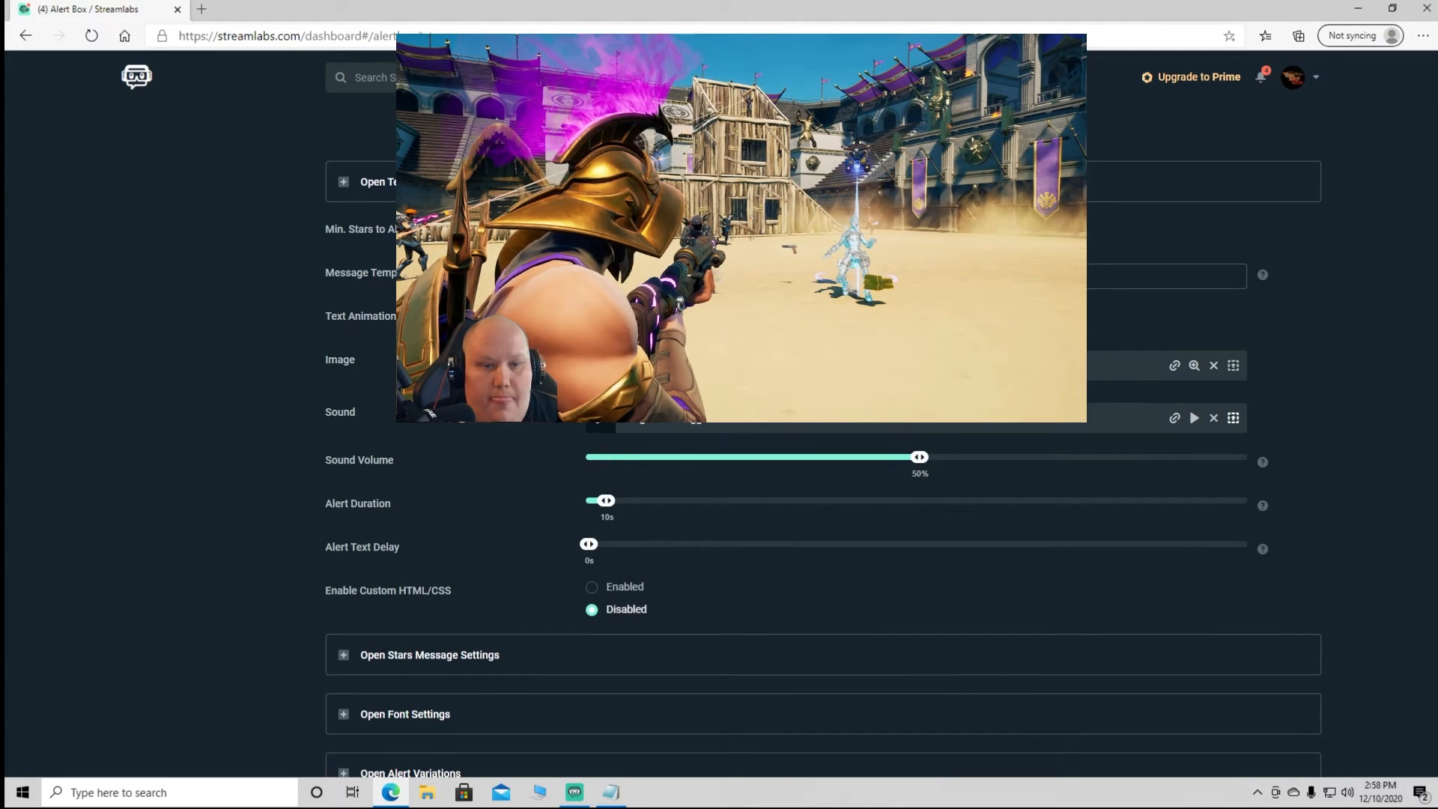
click(1234, 370)
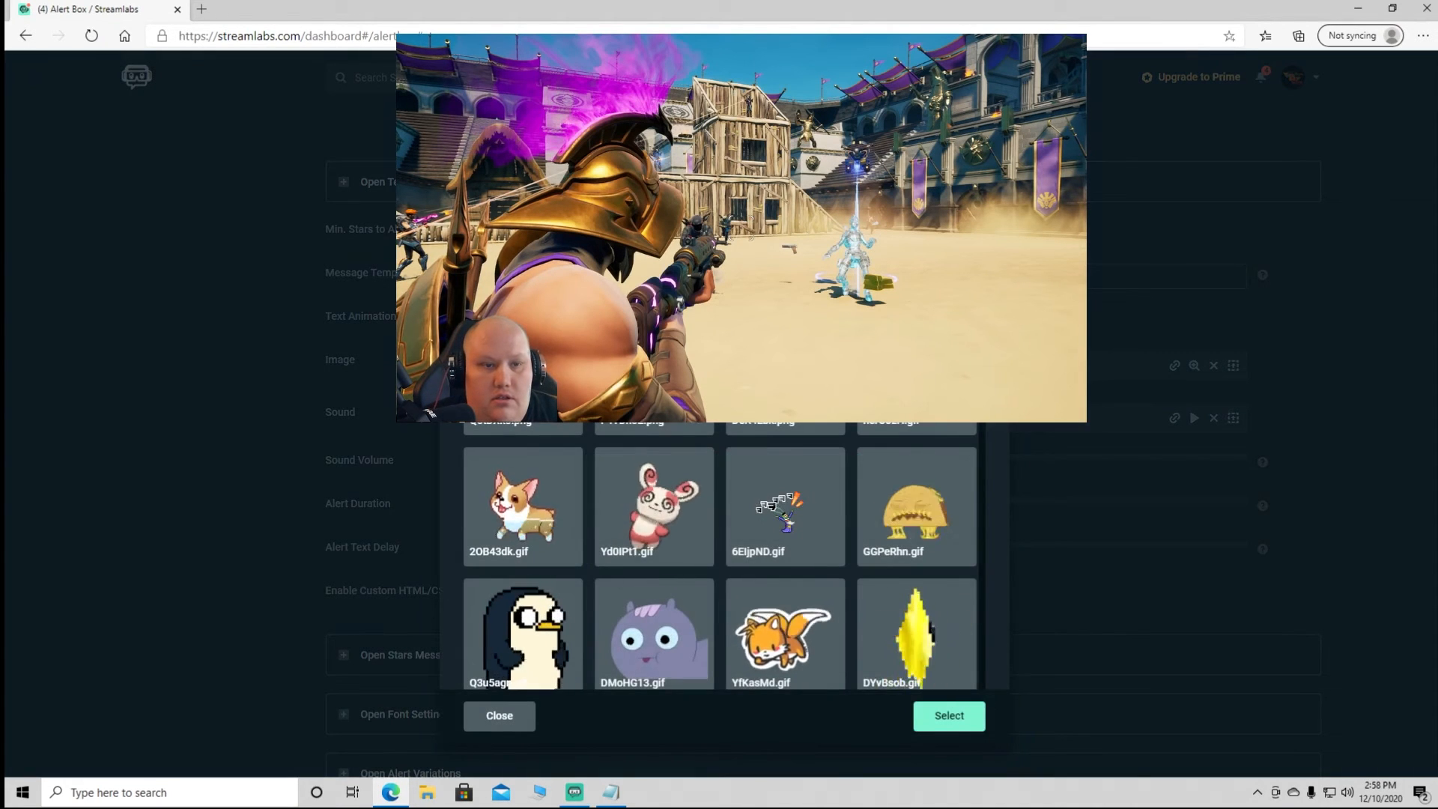
click(524, 173)
click(683, 430)
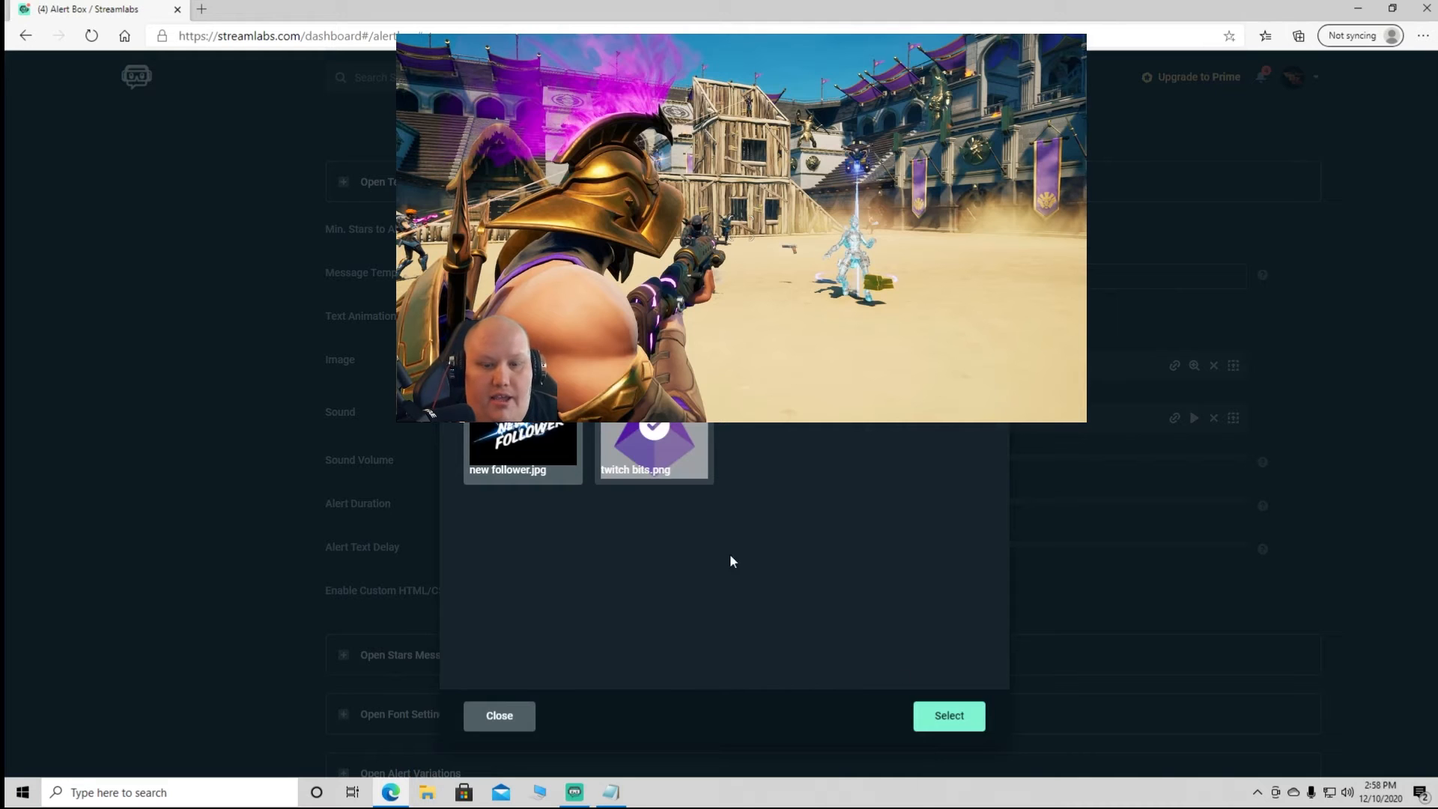
click(949, 716)
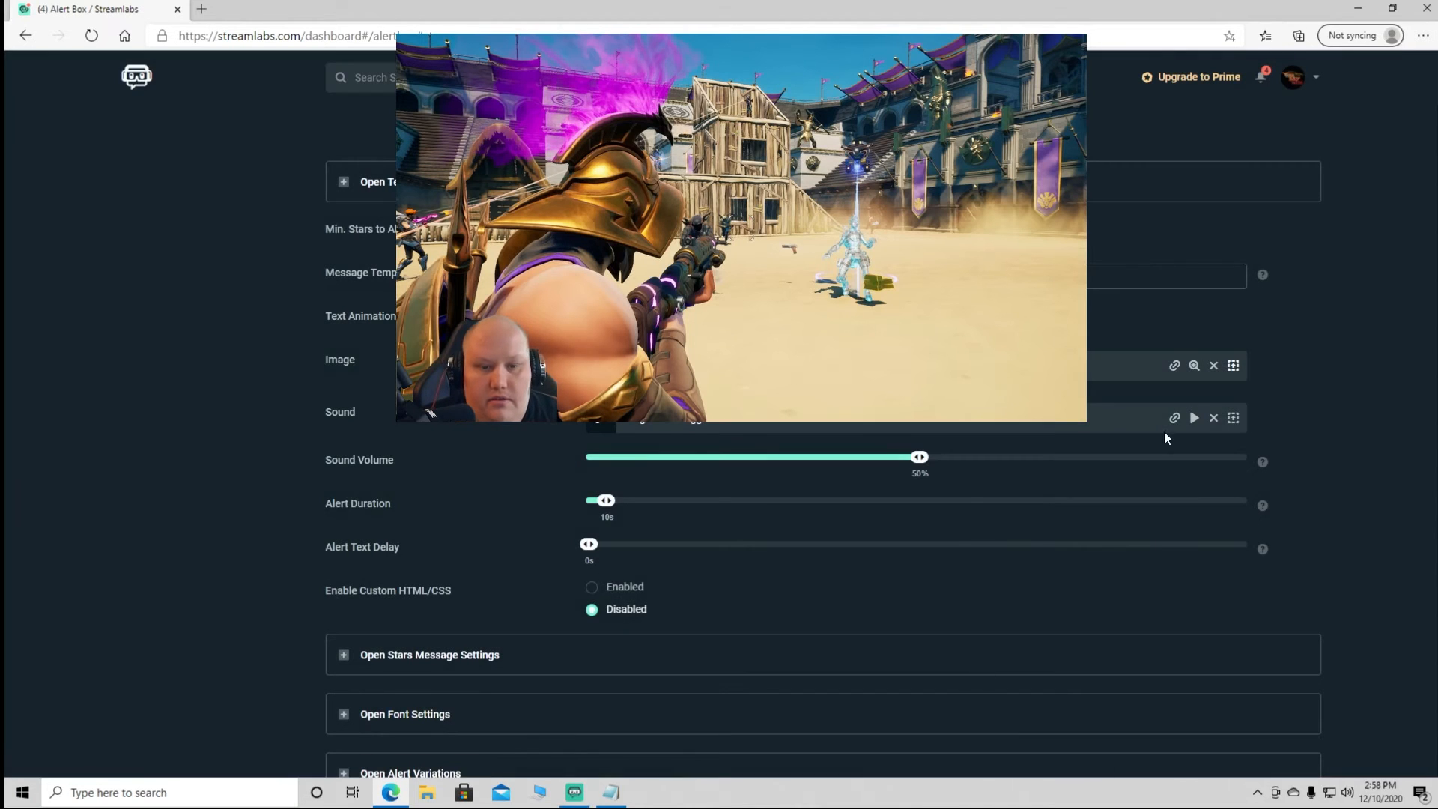
Set the stars alert's sound to Bits 1000 from the sound library and save the alert settings
click(1233, 419)
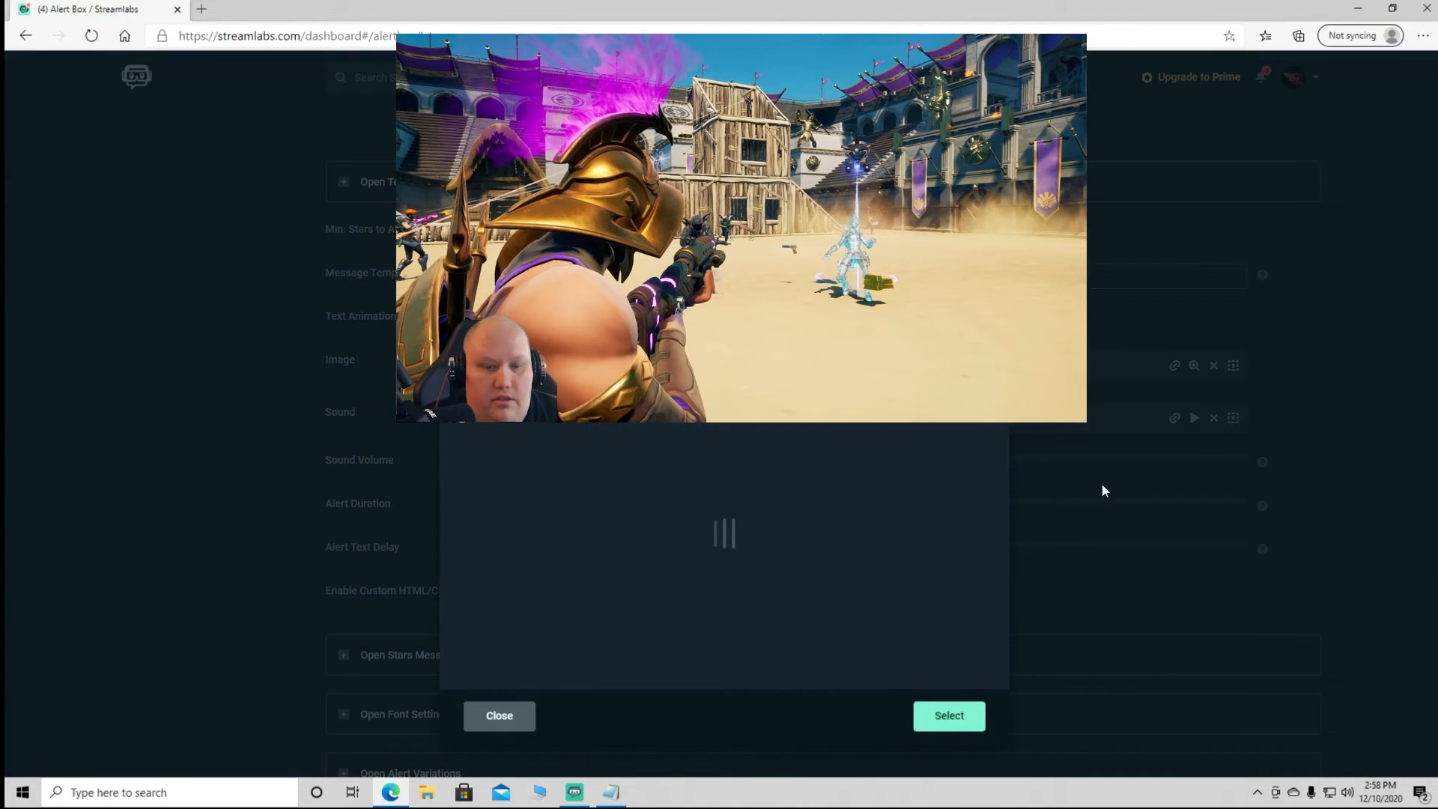
scroll(731, 473, down, 5)
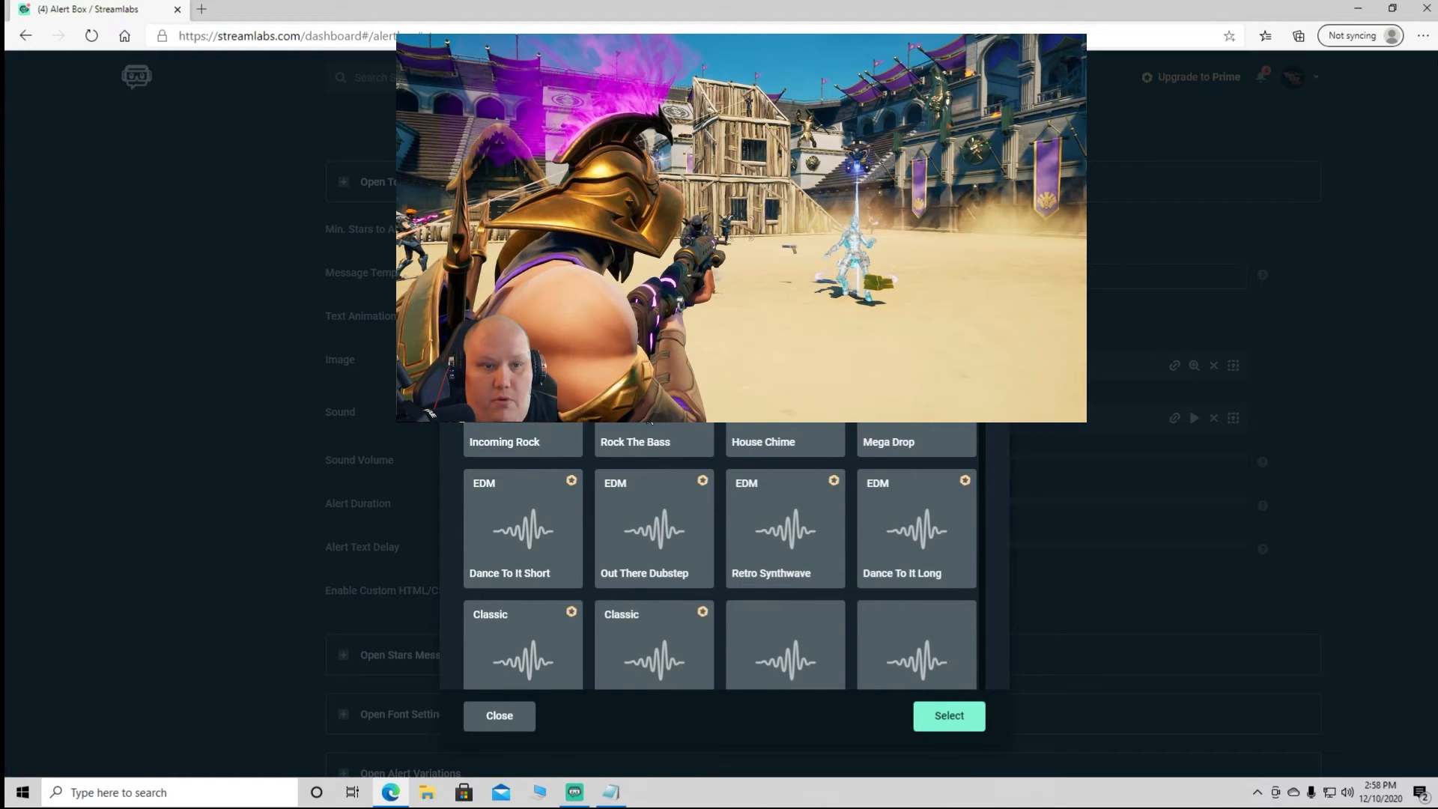
scroll(629, 499, down, 6)
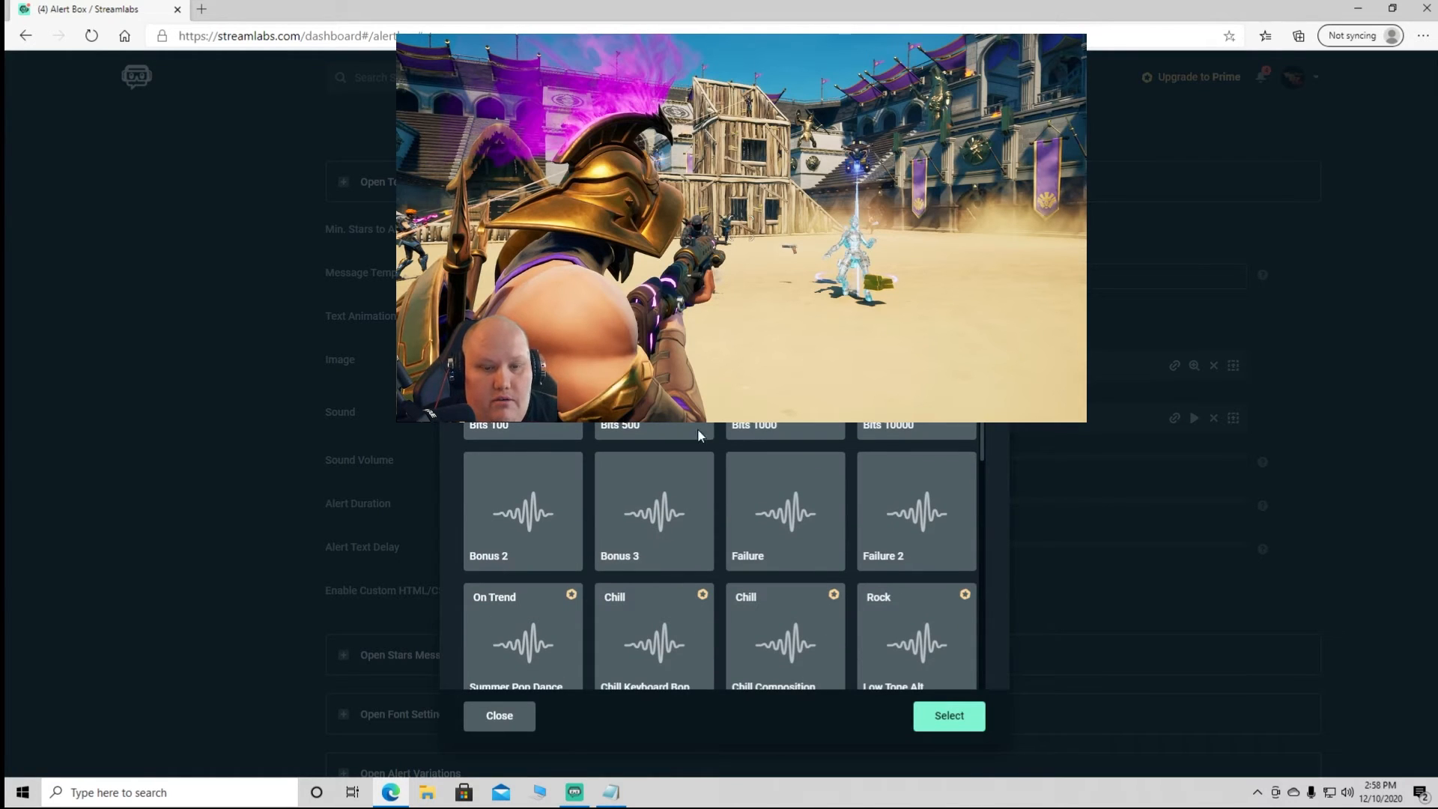
click(812, 423)
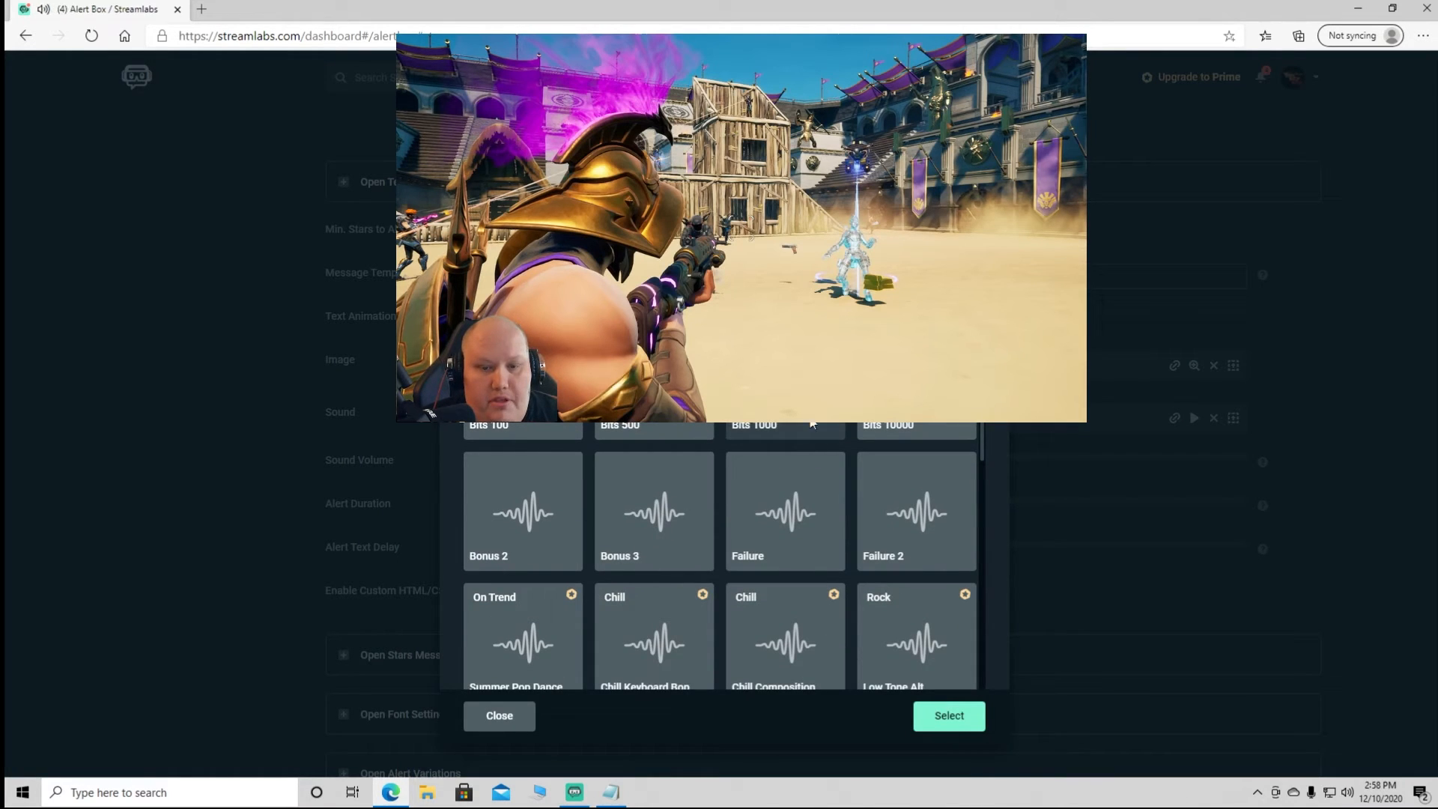
click(949, 716)
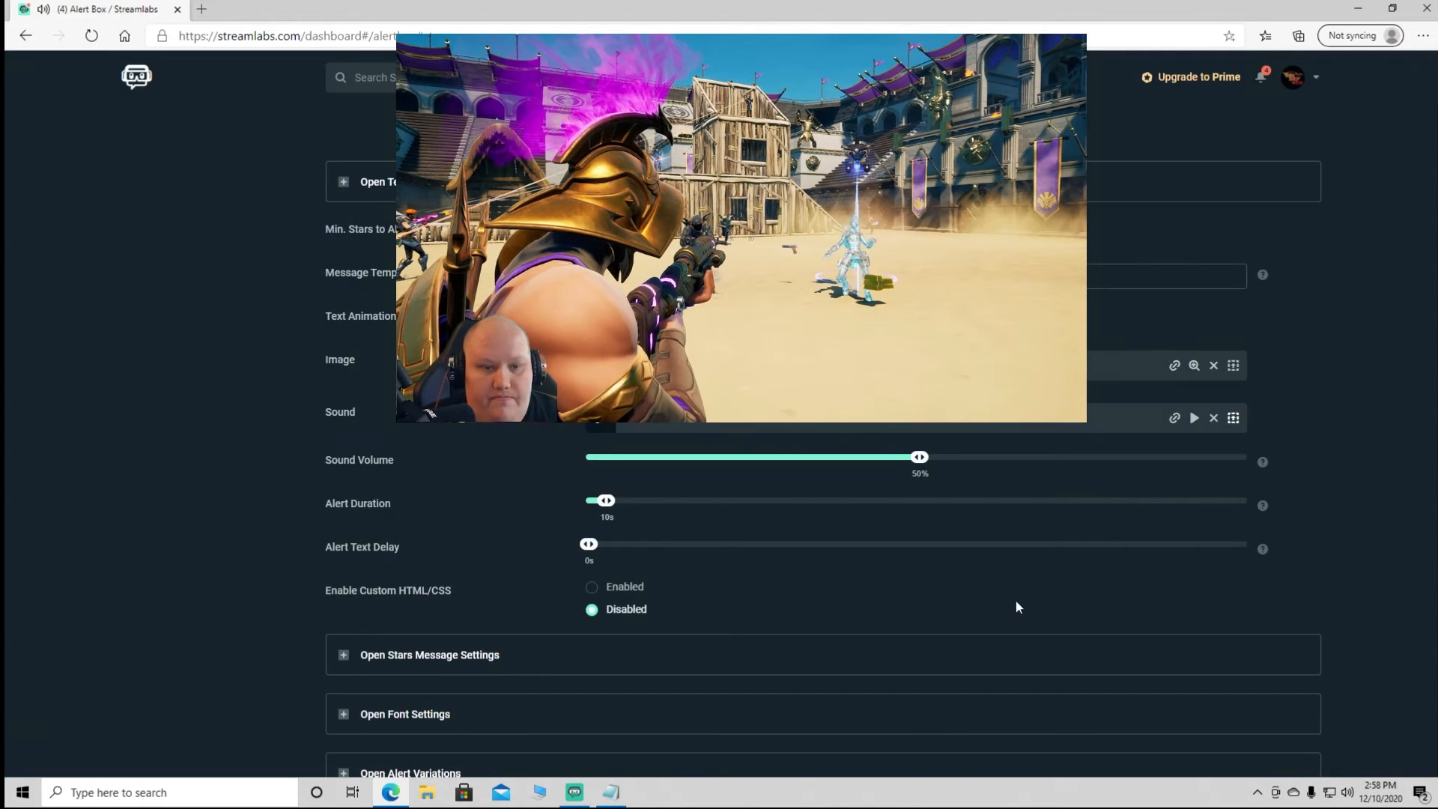
scroll(1168, 550, up, 4)
scroll(1165, 541, down, 5)
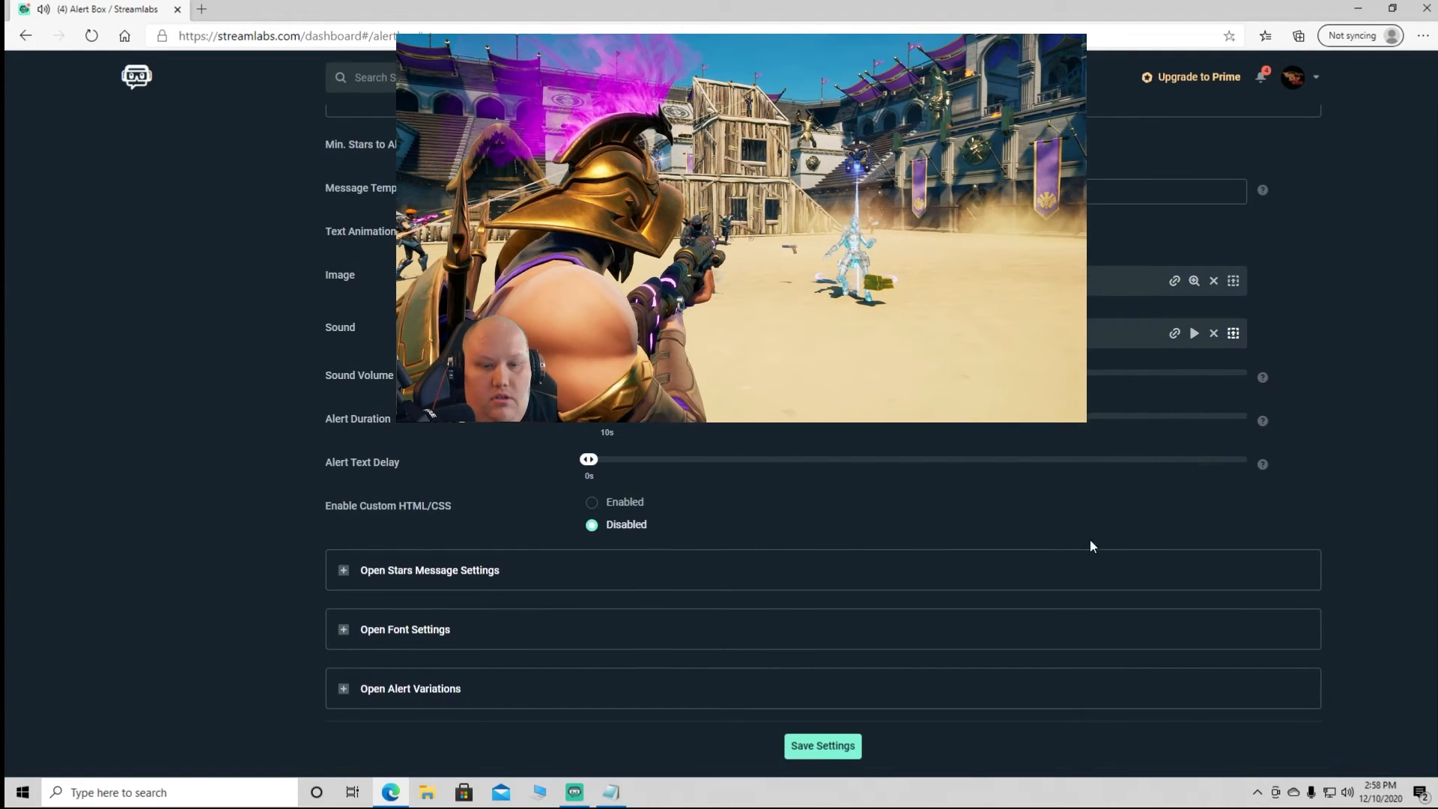
click(798, 756)
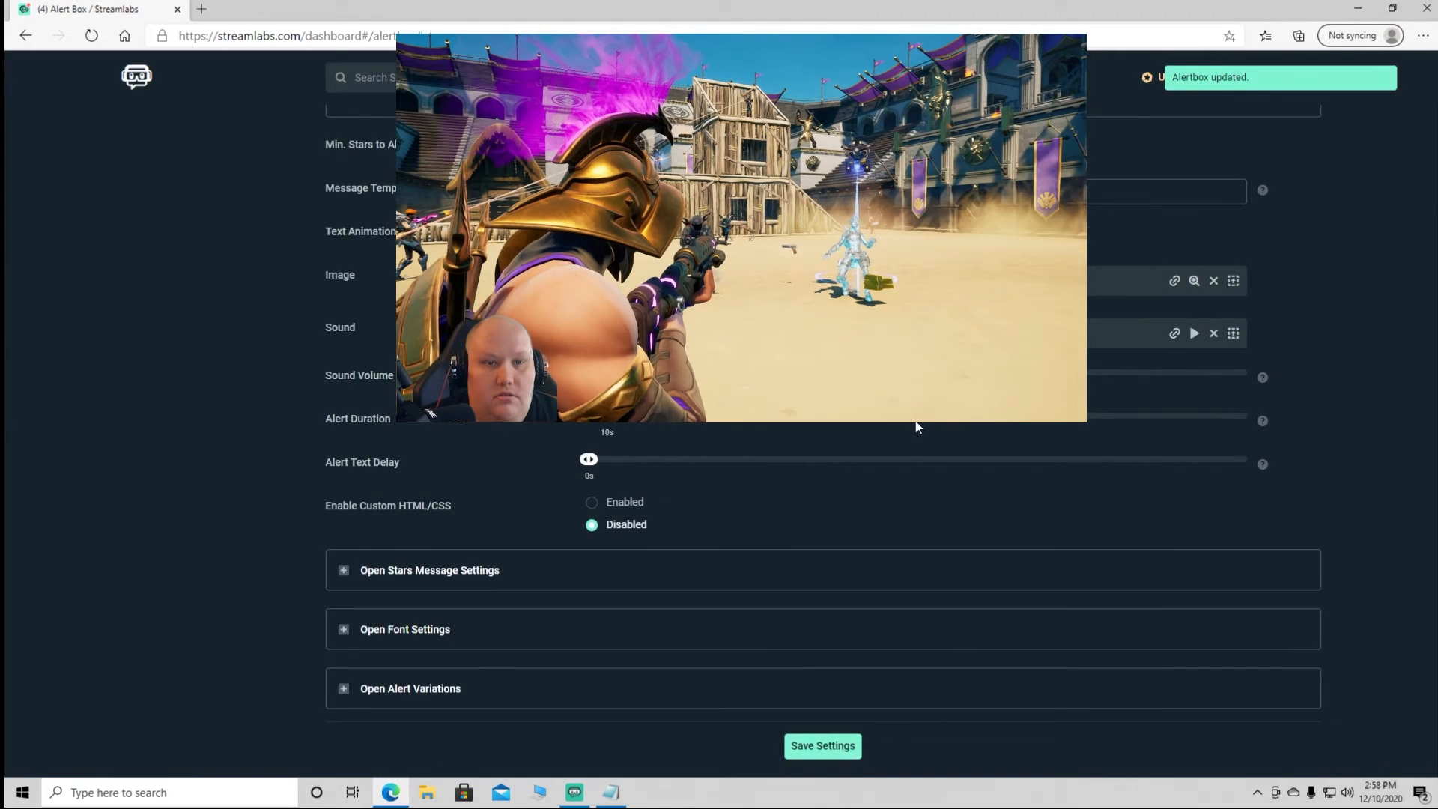
Switch to Streamlabs OBS, add a browser source named stars/bits for the Stars widget URL, and send a test stars alert
scroll(916, 425, up, 6)
scroll(916, 424, up, 2)
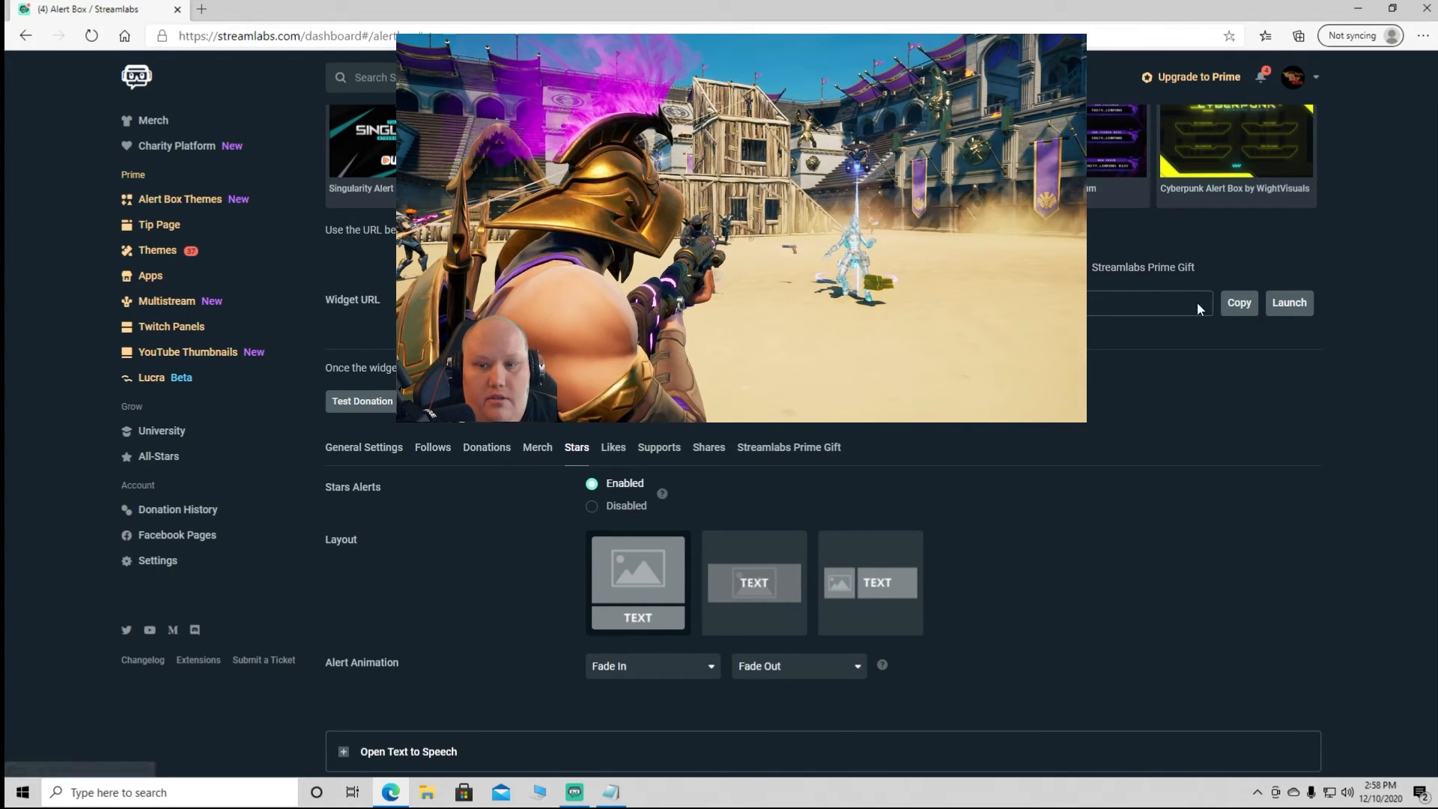
click(1359, 11)
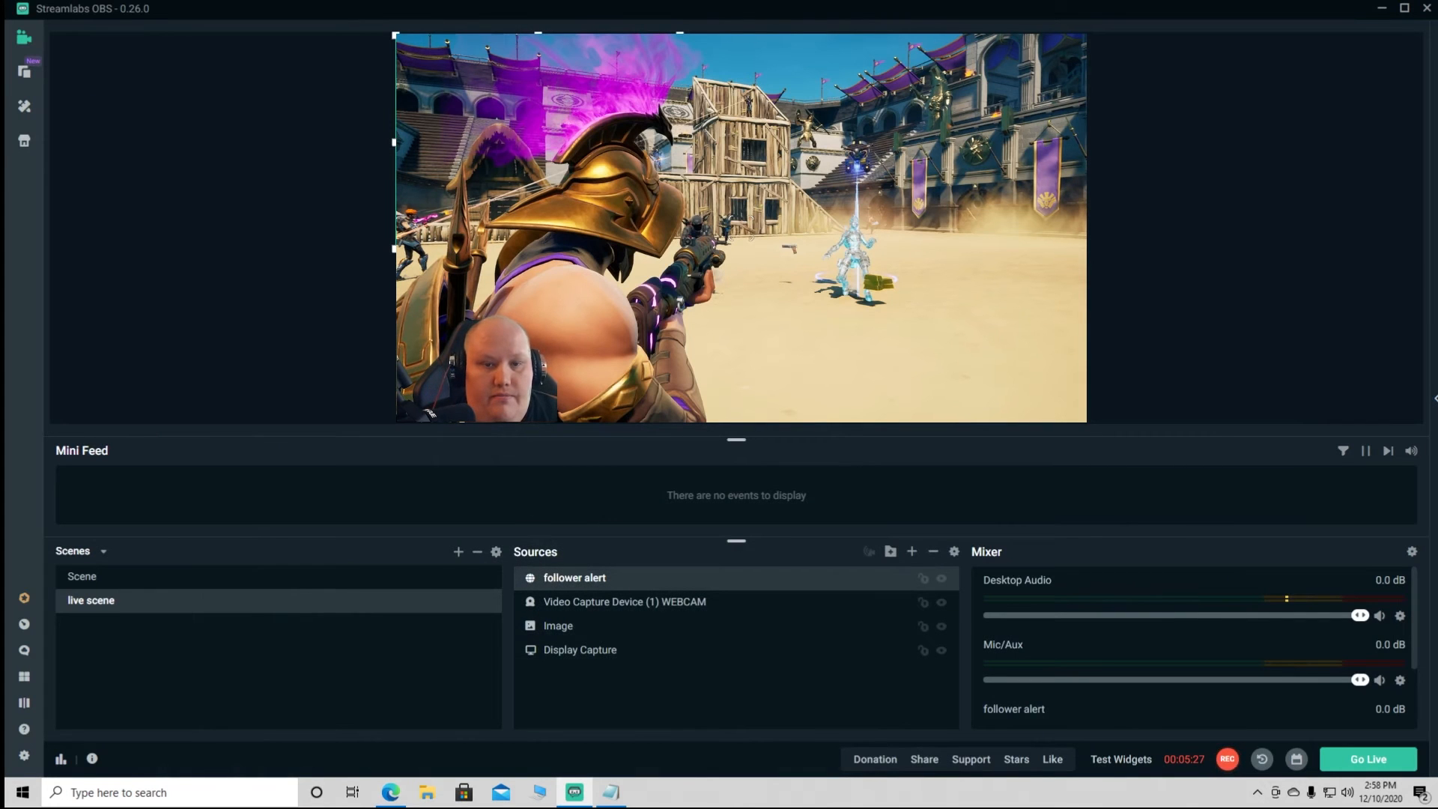
click(912, 554)
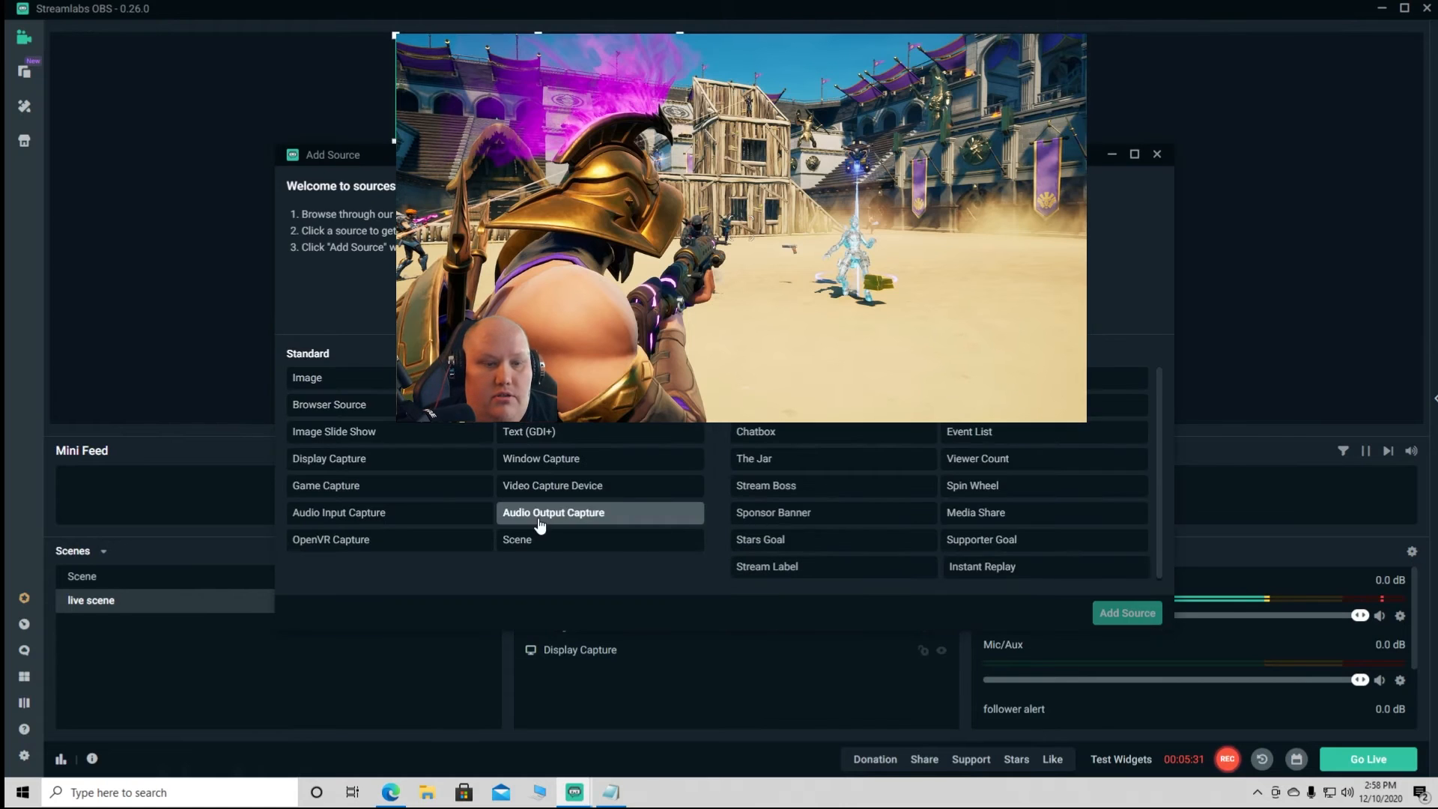
click(449, 406)
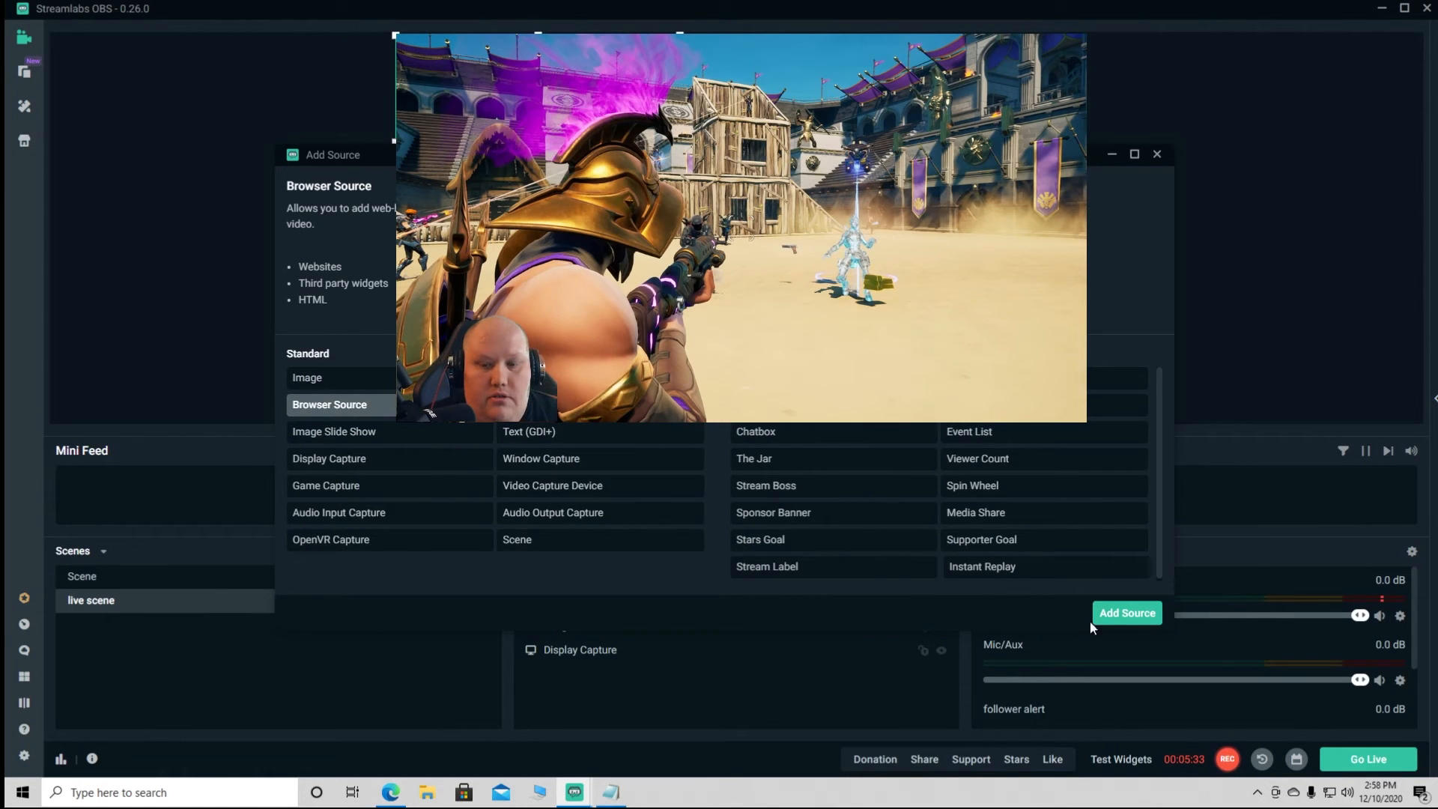
click(1112, 615)
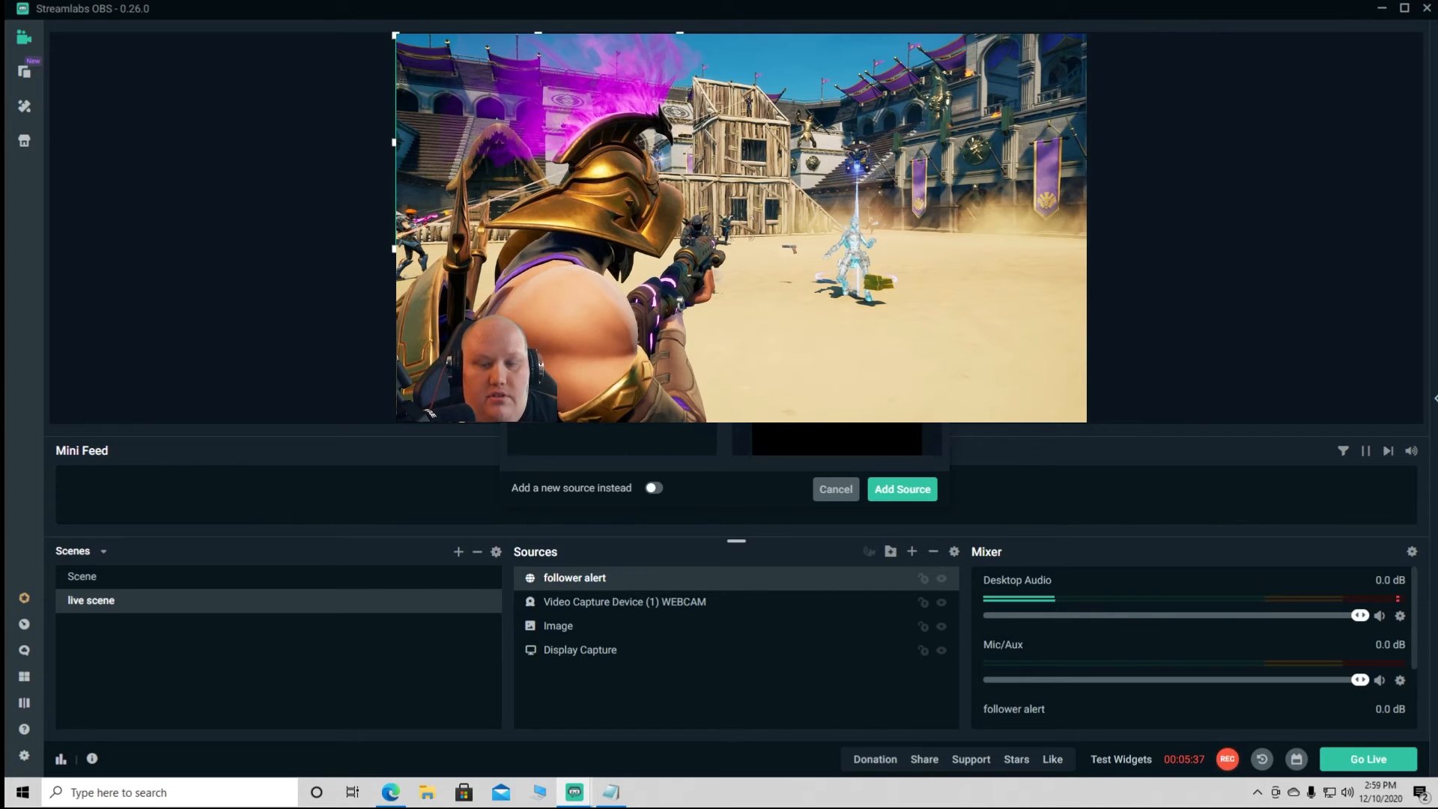
click(910, 494)
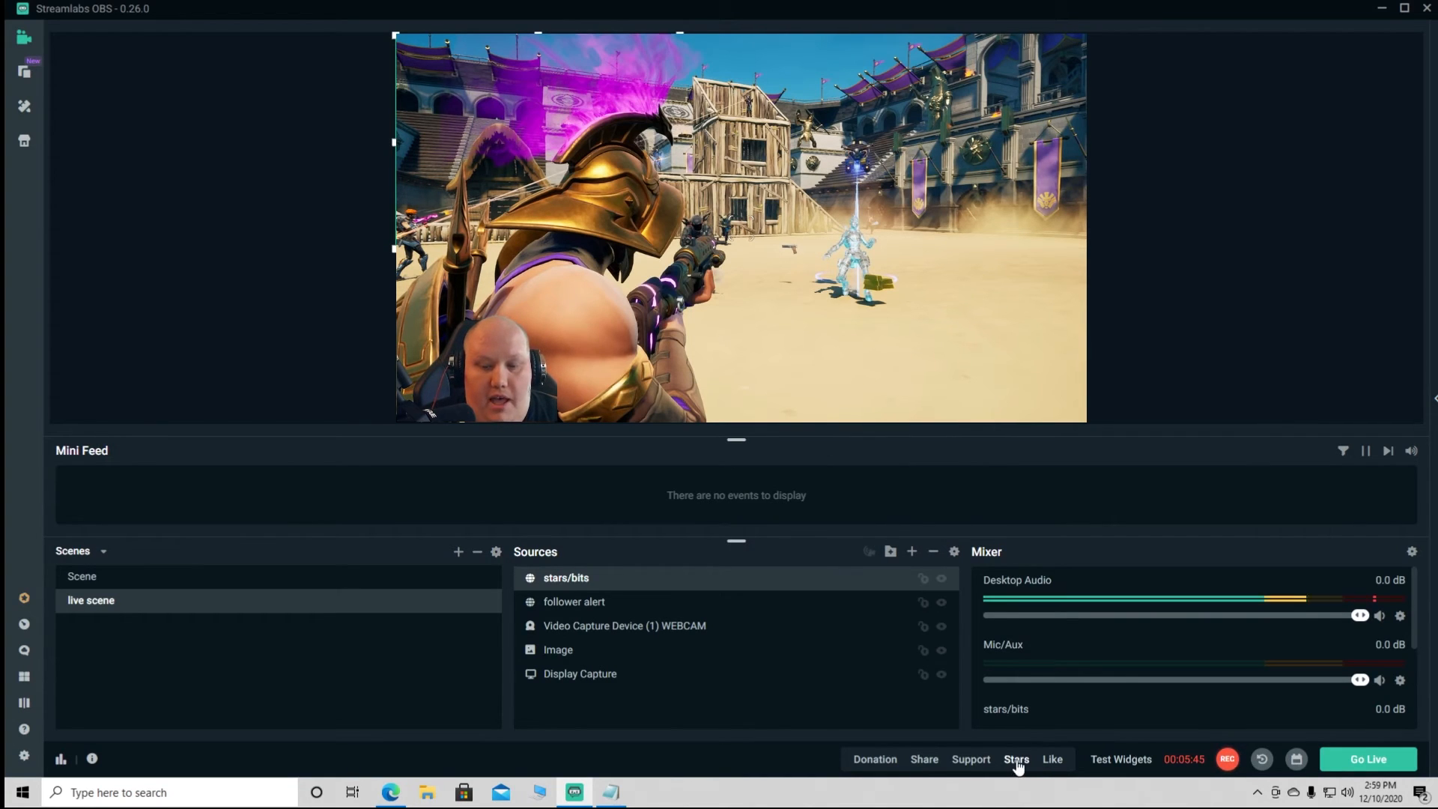
click(1017, 761)
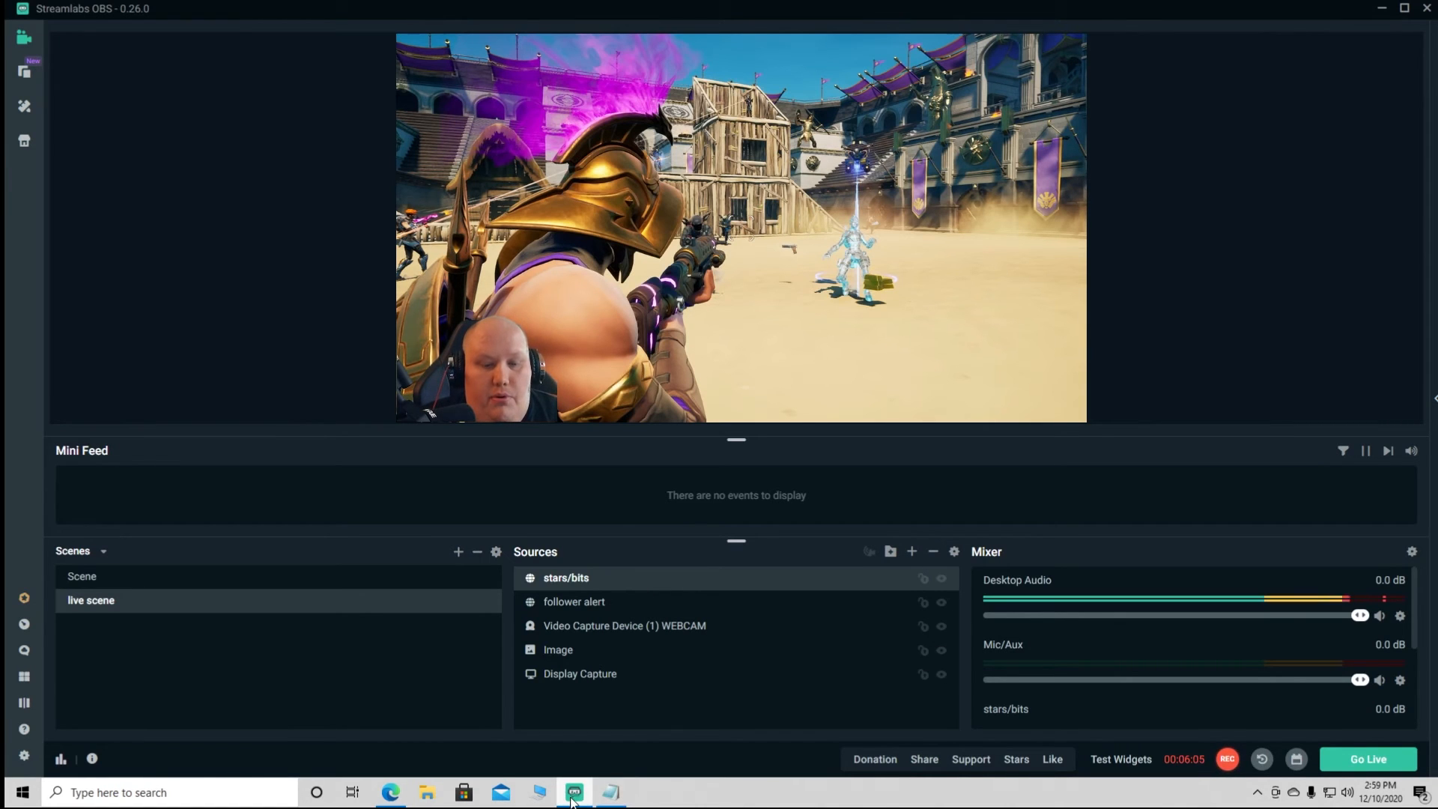
Return to the browser, move its reduced window clear of the alert area, and send test follow and star alerts
click(392, 795)
click(1401, 9)
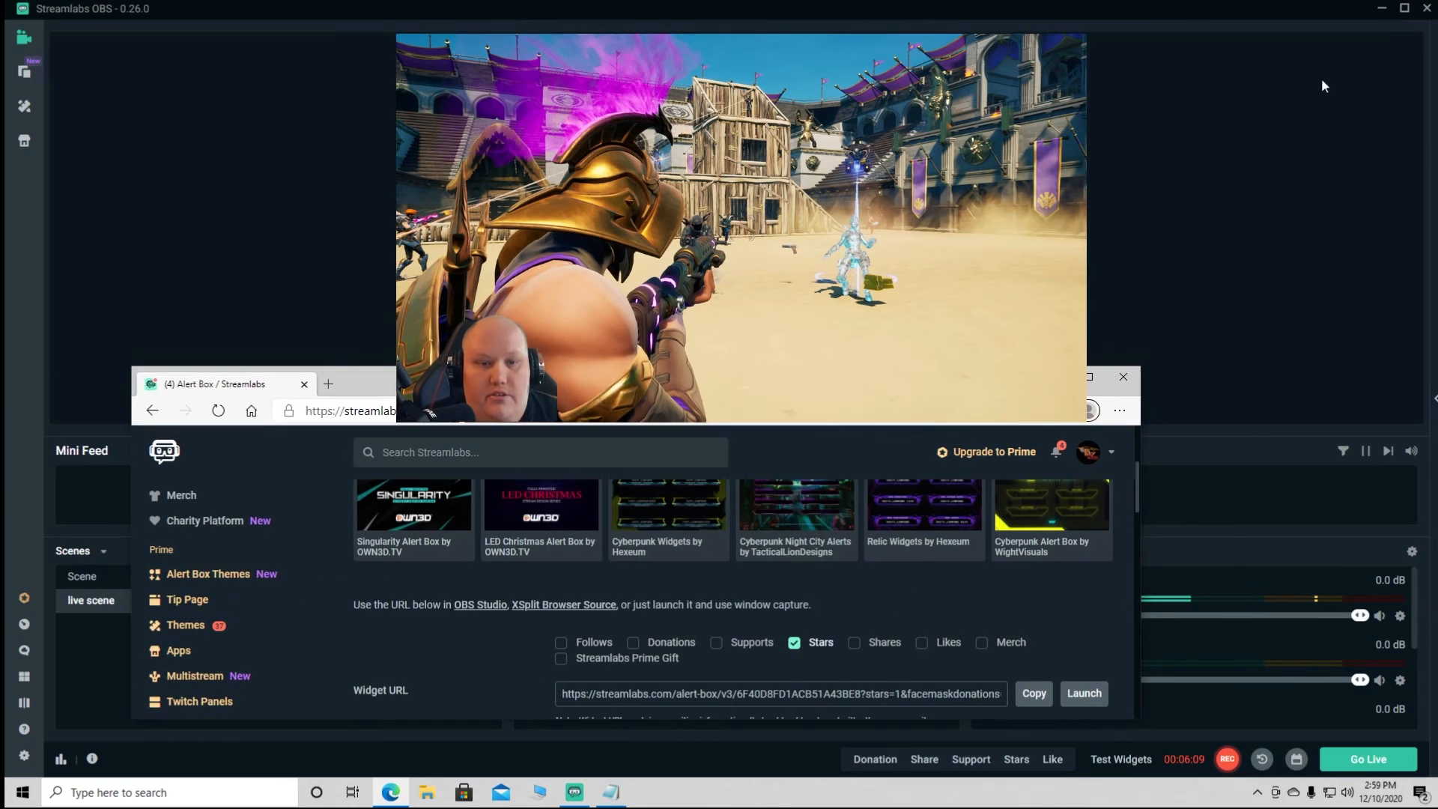
drag(807, 382, 694, 313)
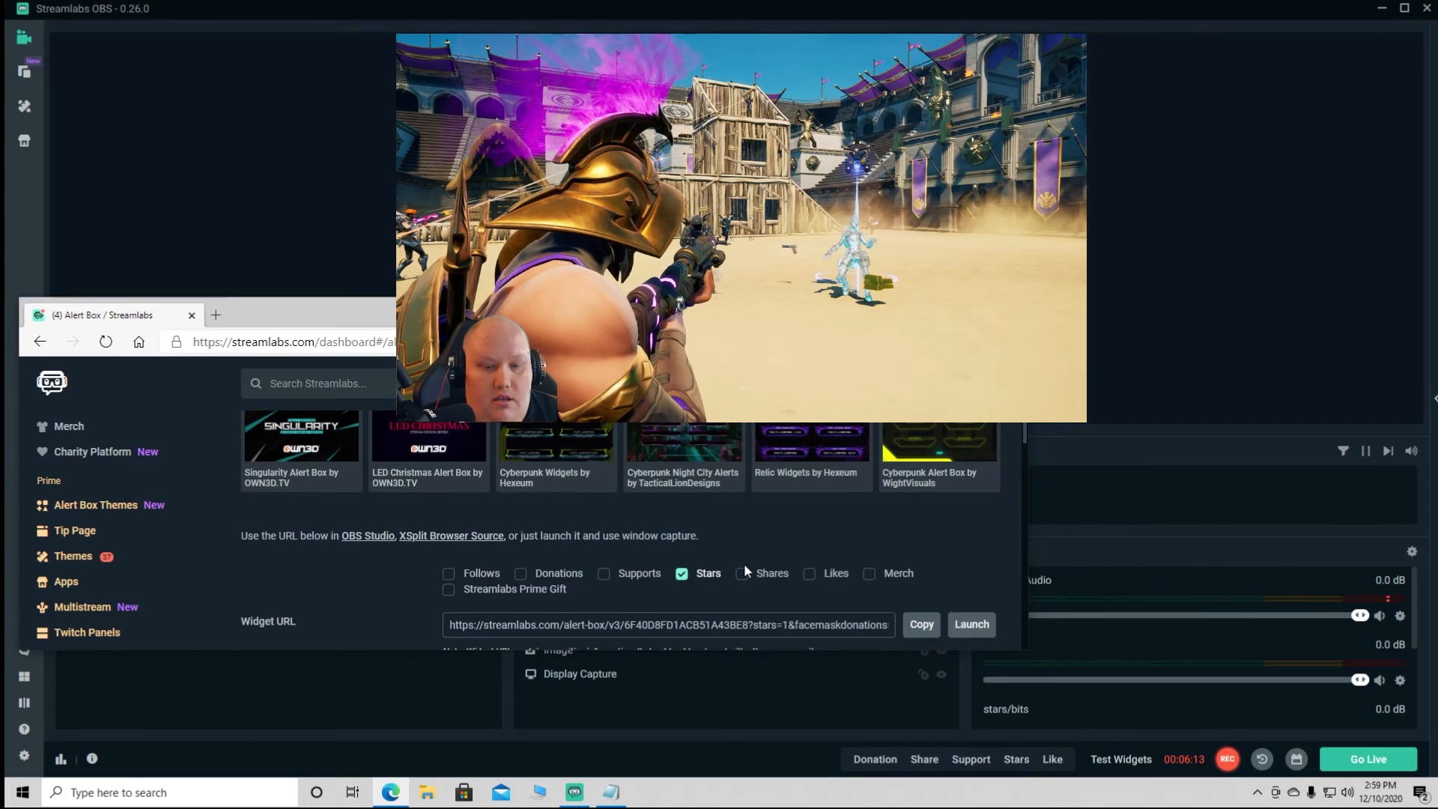
scroll(744, 569, down, 3)
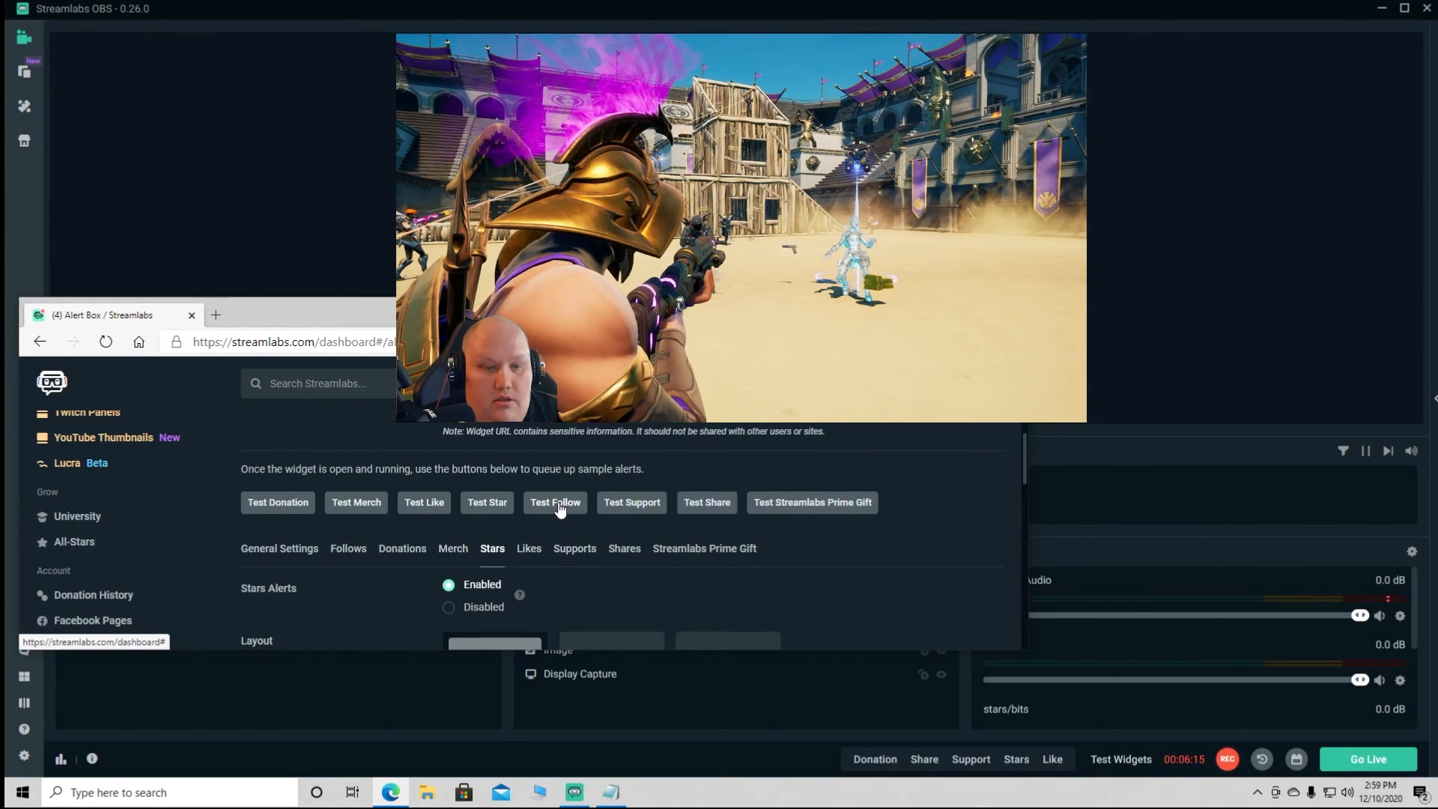
click(560, 507)
click(486, 503)
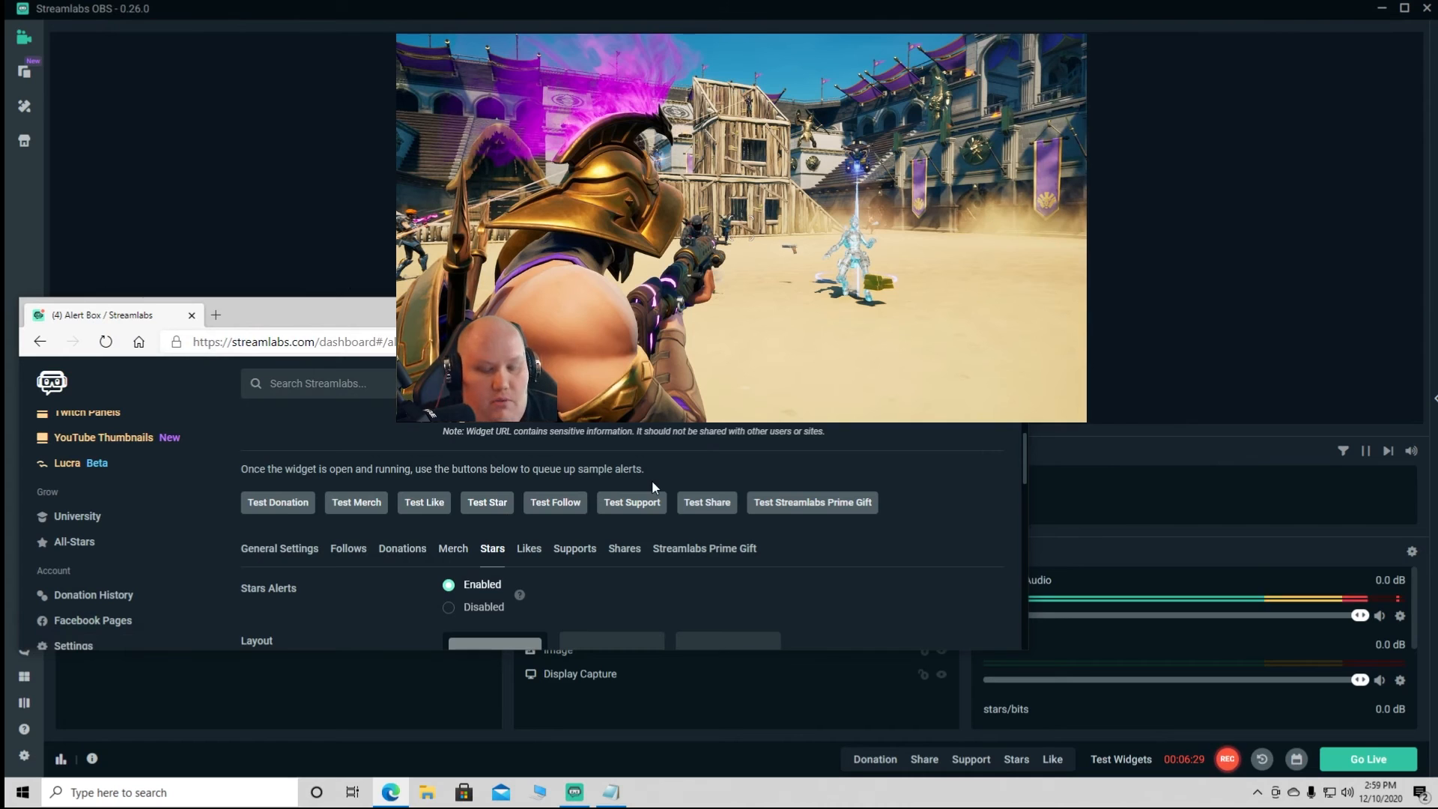
click(562, 505)
click(502, 501)
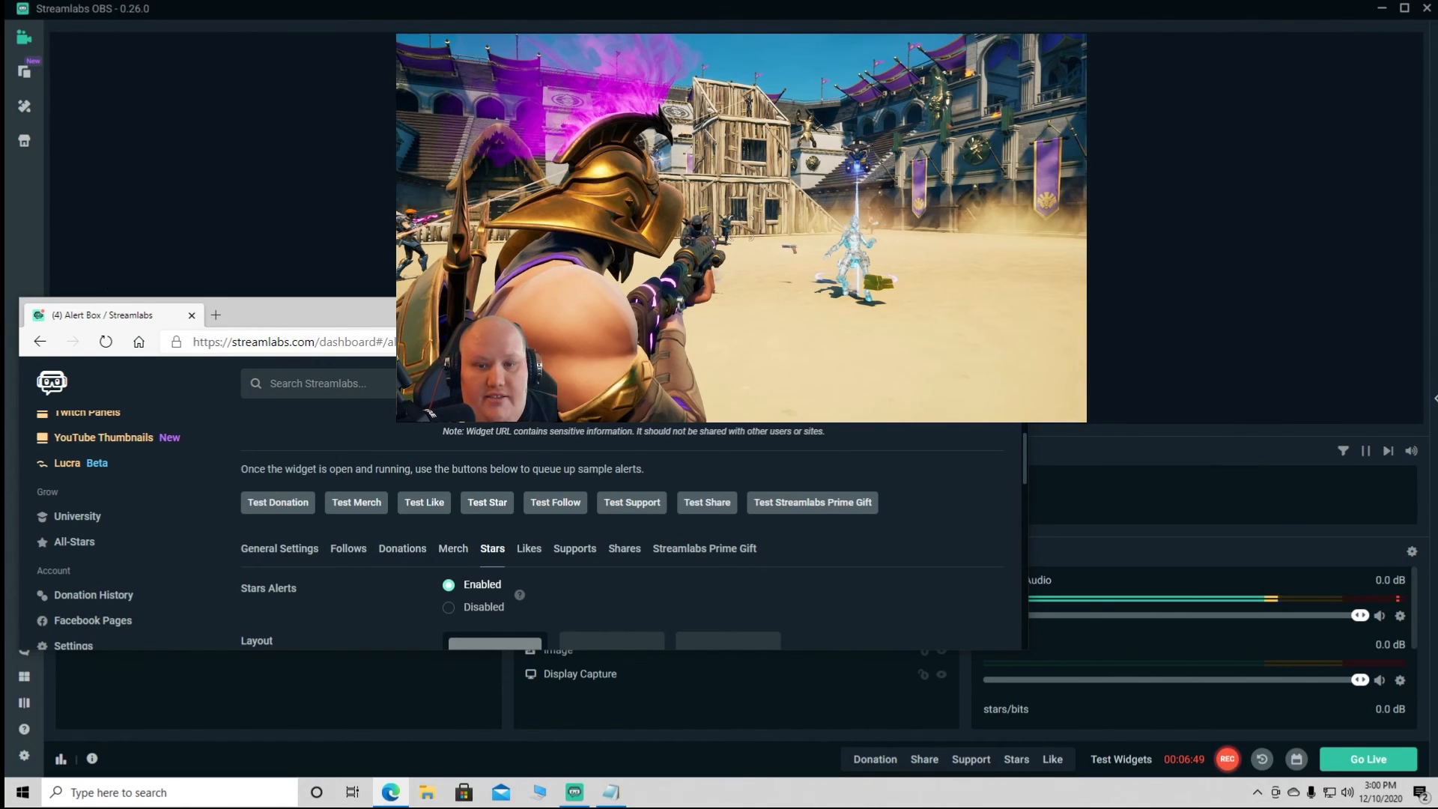
Close and reopen the browser, maximize it, and open the Alert Box page of the Streamlabs dashboard
key(alt+F4)
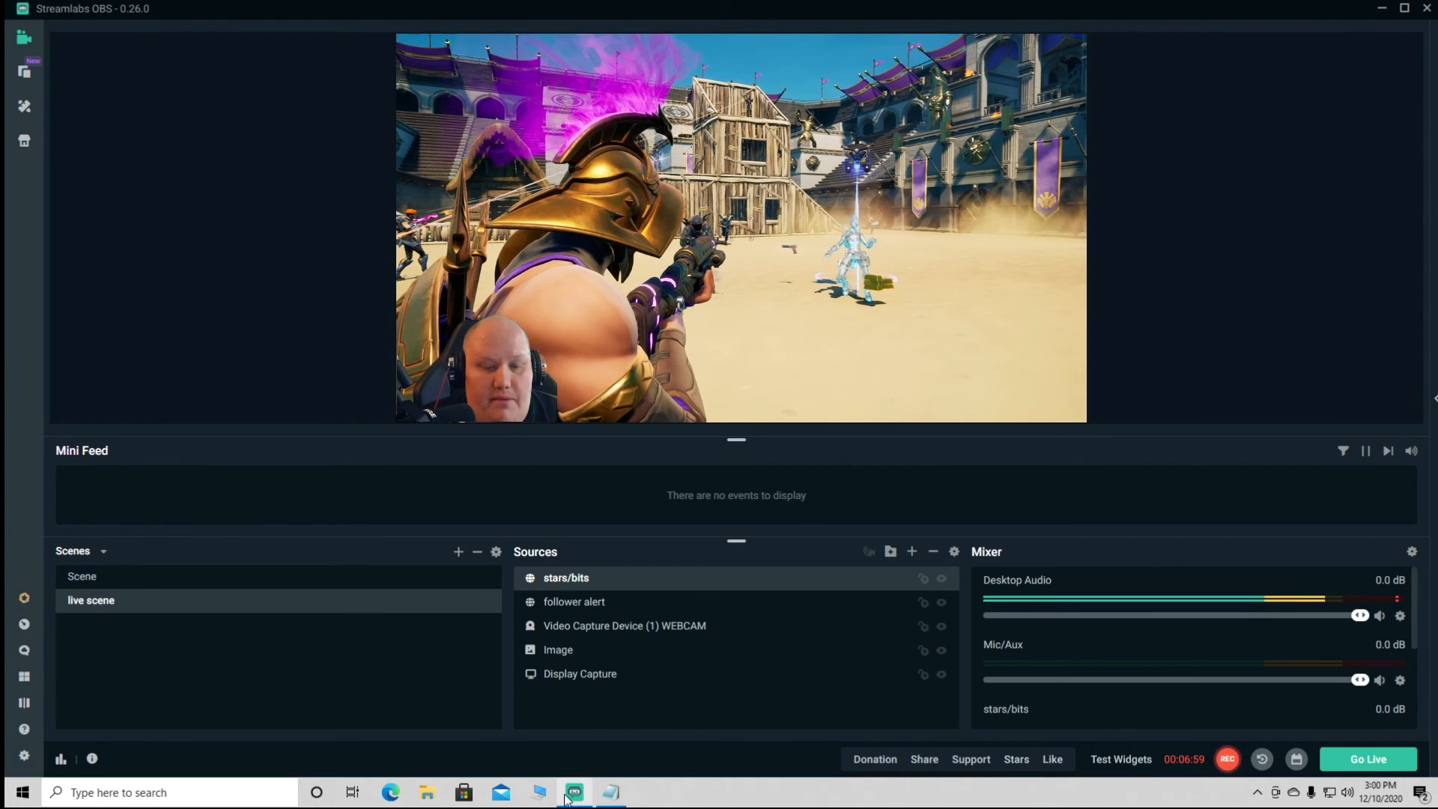
click(393, 797)
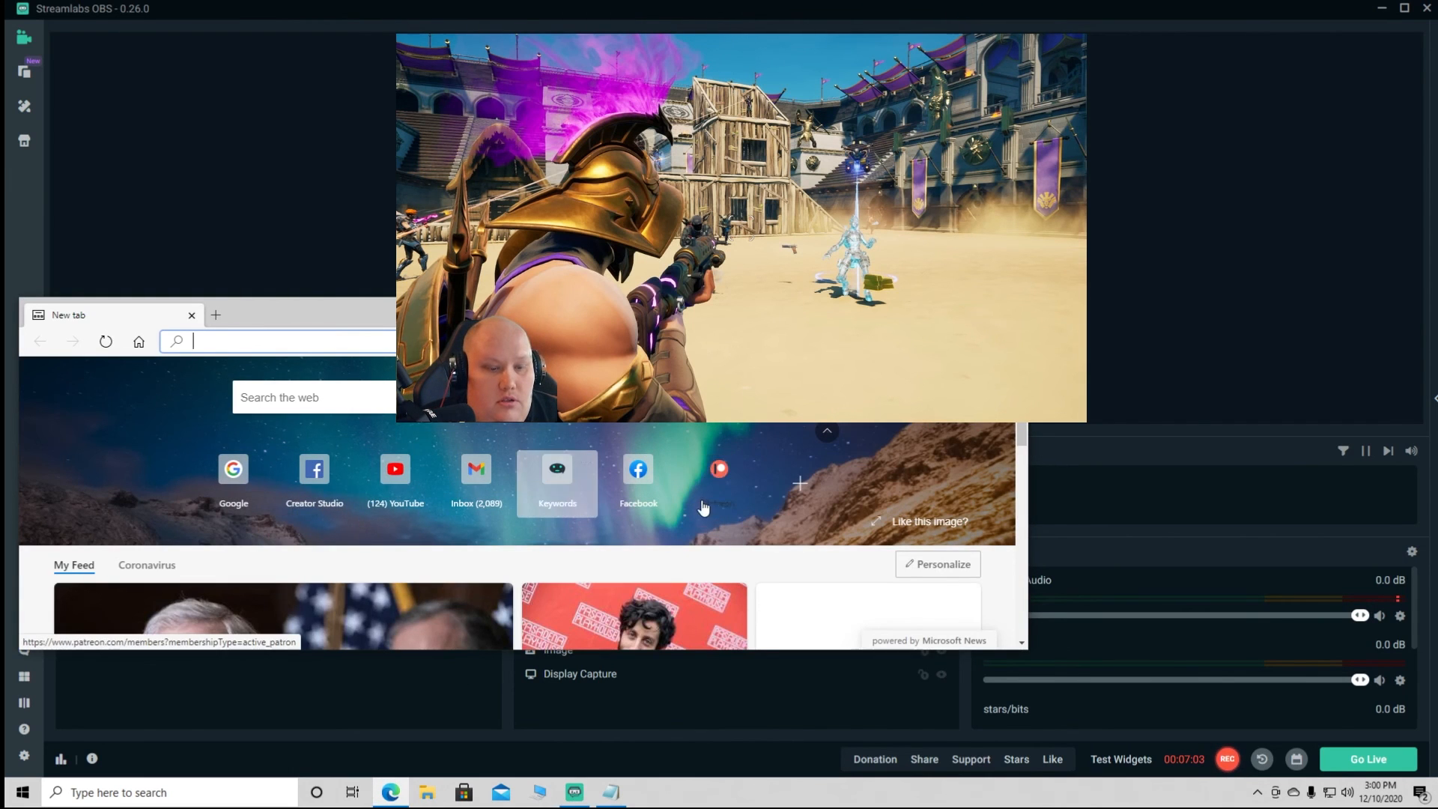
click(1010, 310)
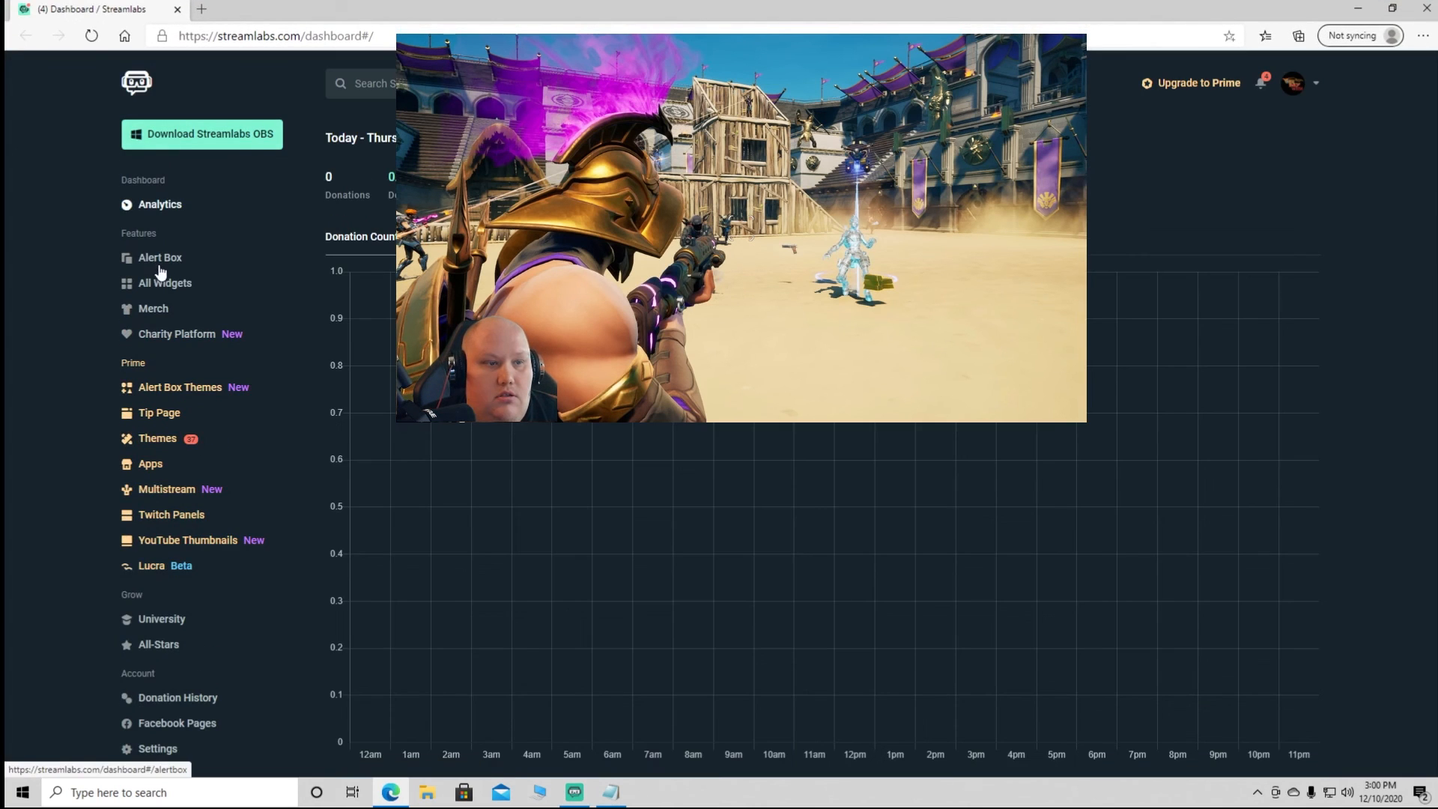
click(160, 260)
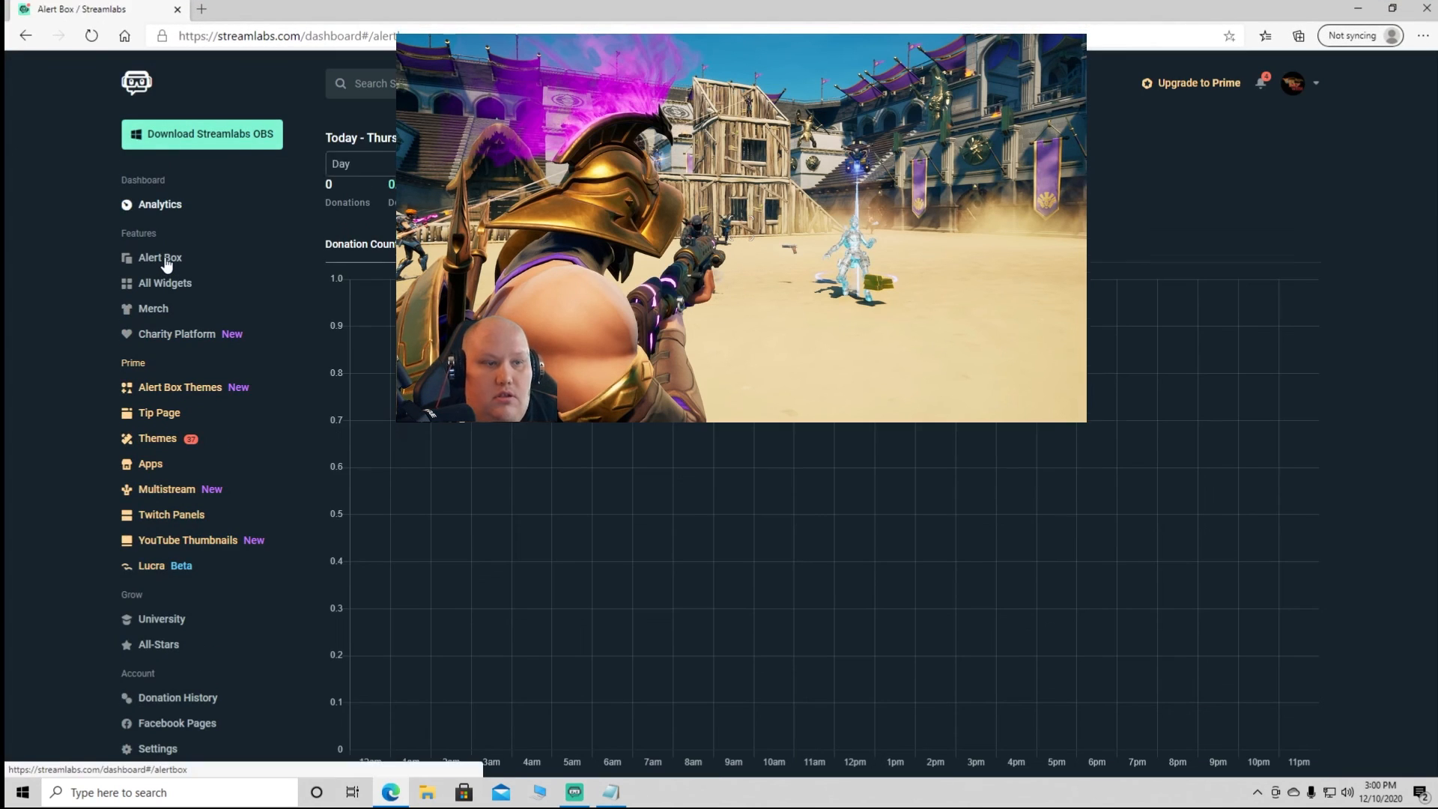
Show the Donations alert settings and review the image, sound and duration options
scroll(346, 278, down, 3)
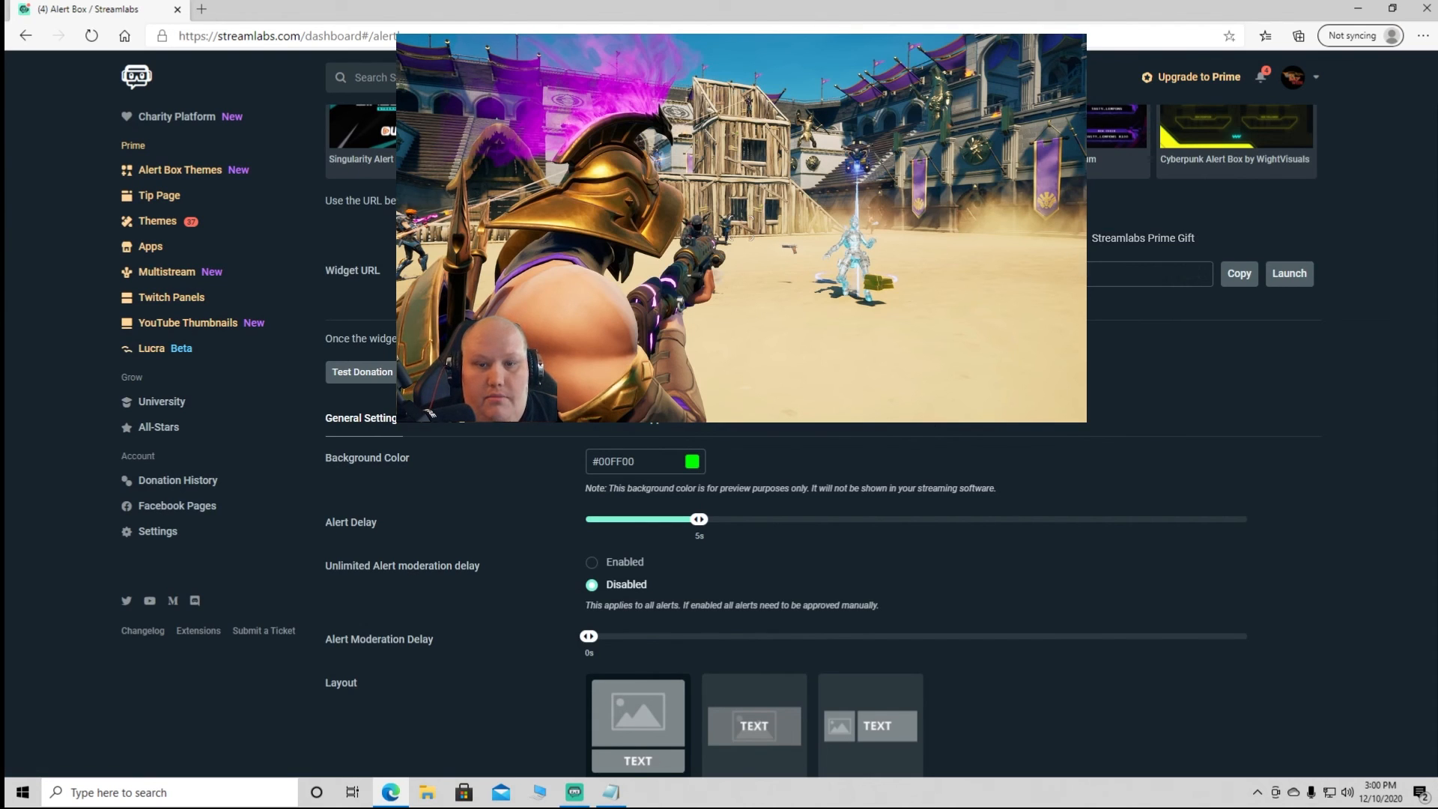
scroll(588, 483, down, 2)
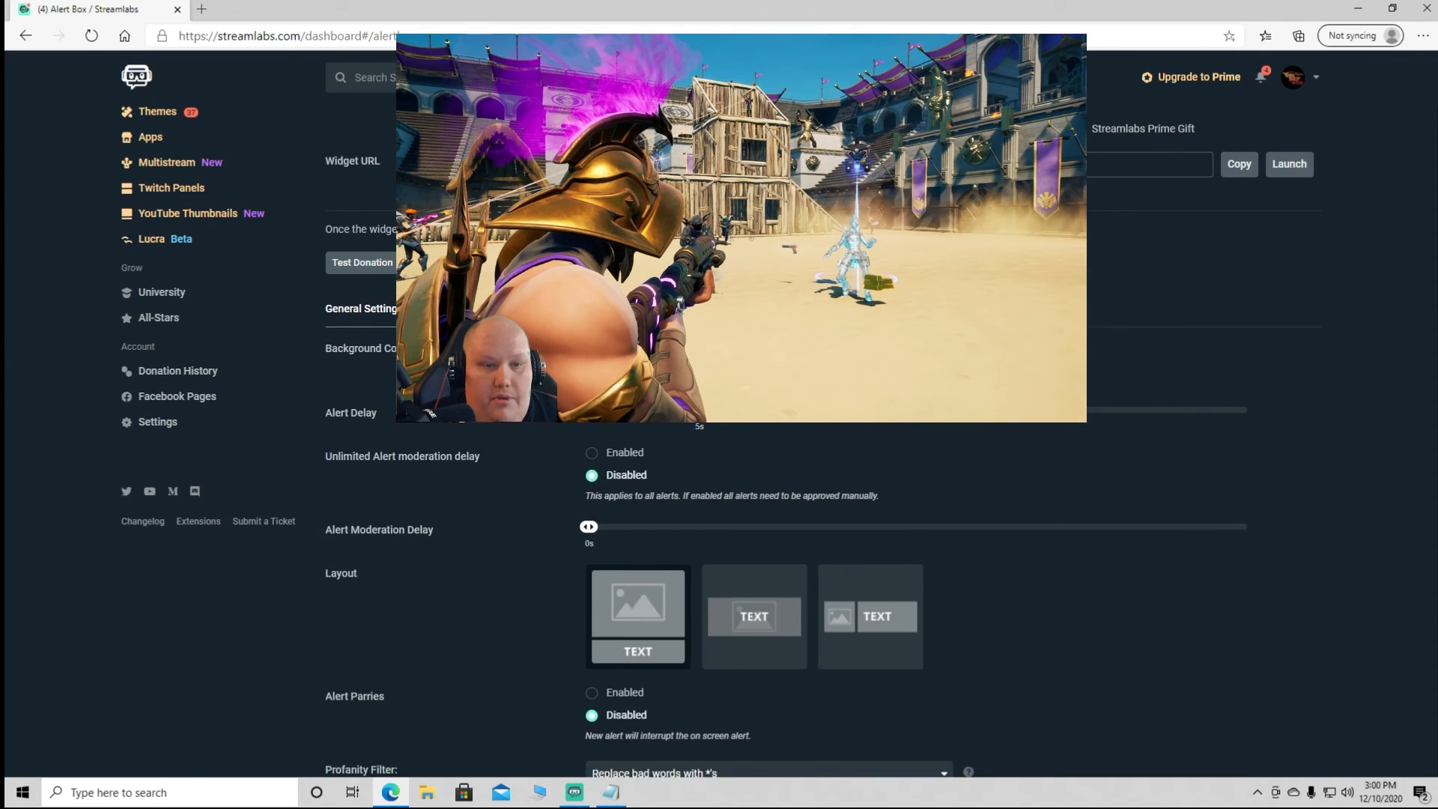
scroll(744, 424, down, 7)
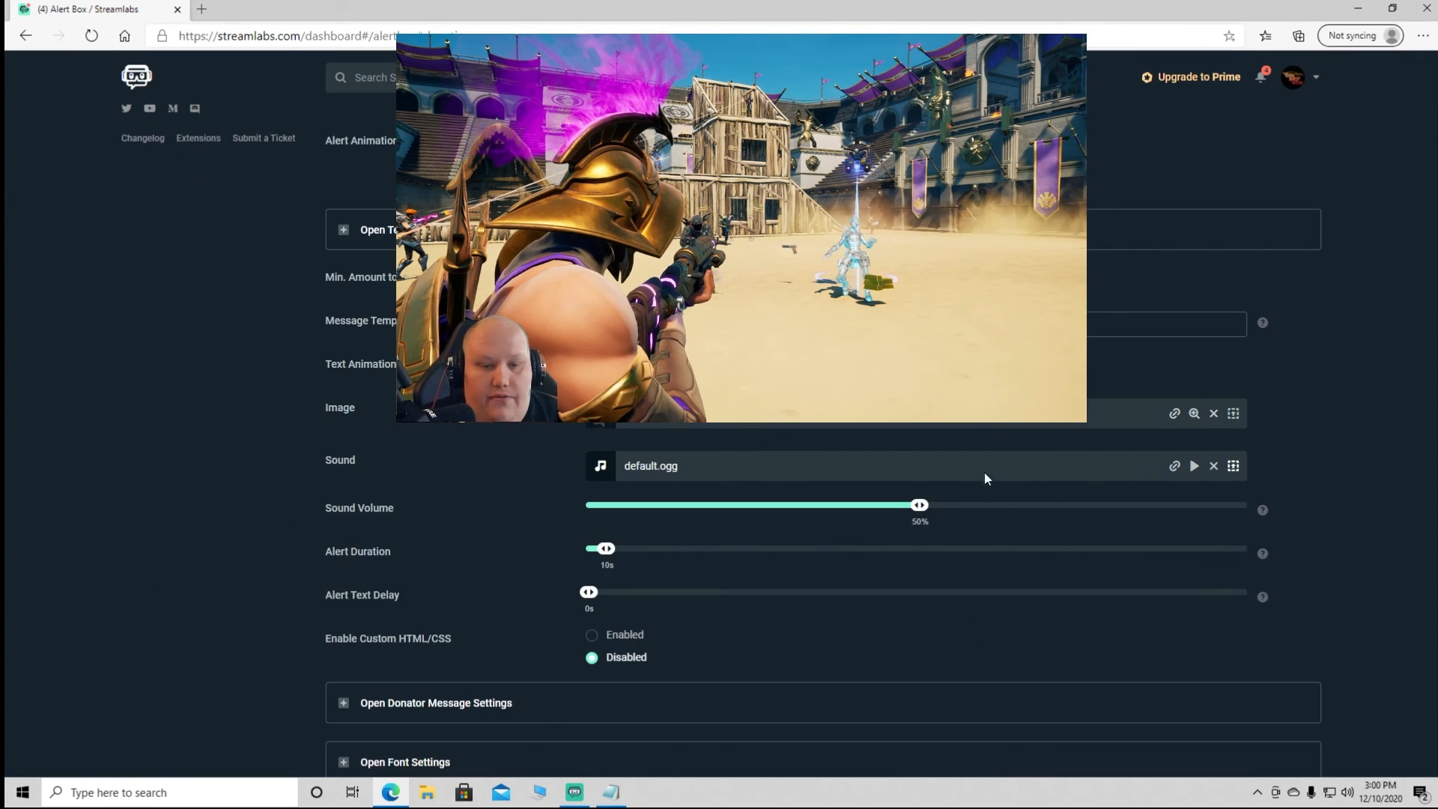
scroll(977, 483, up, 10)
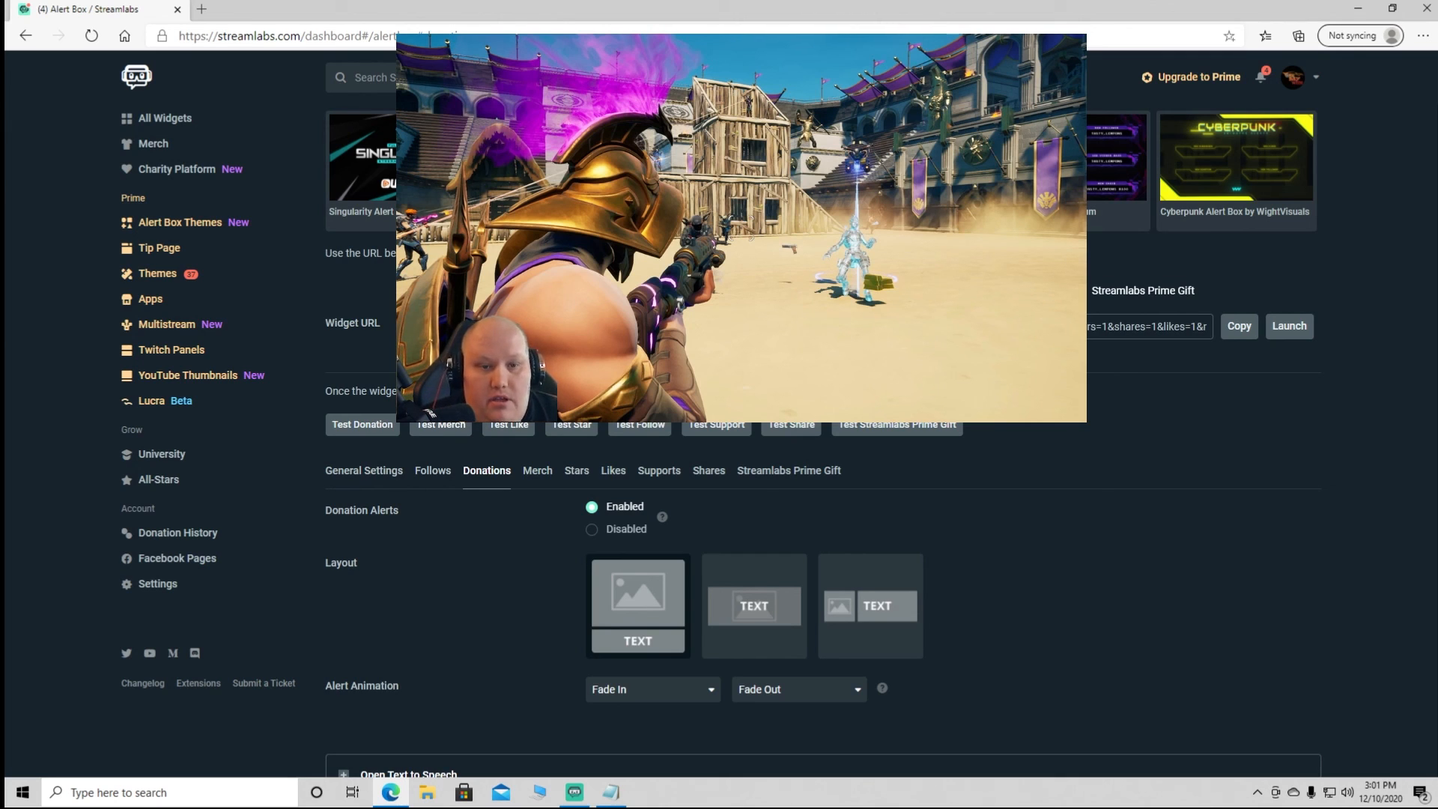
Switch back to Streamlabs OBS and send a test stars alert to check the stars/bits source
click(1357, 7)
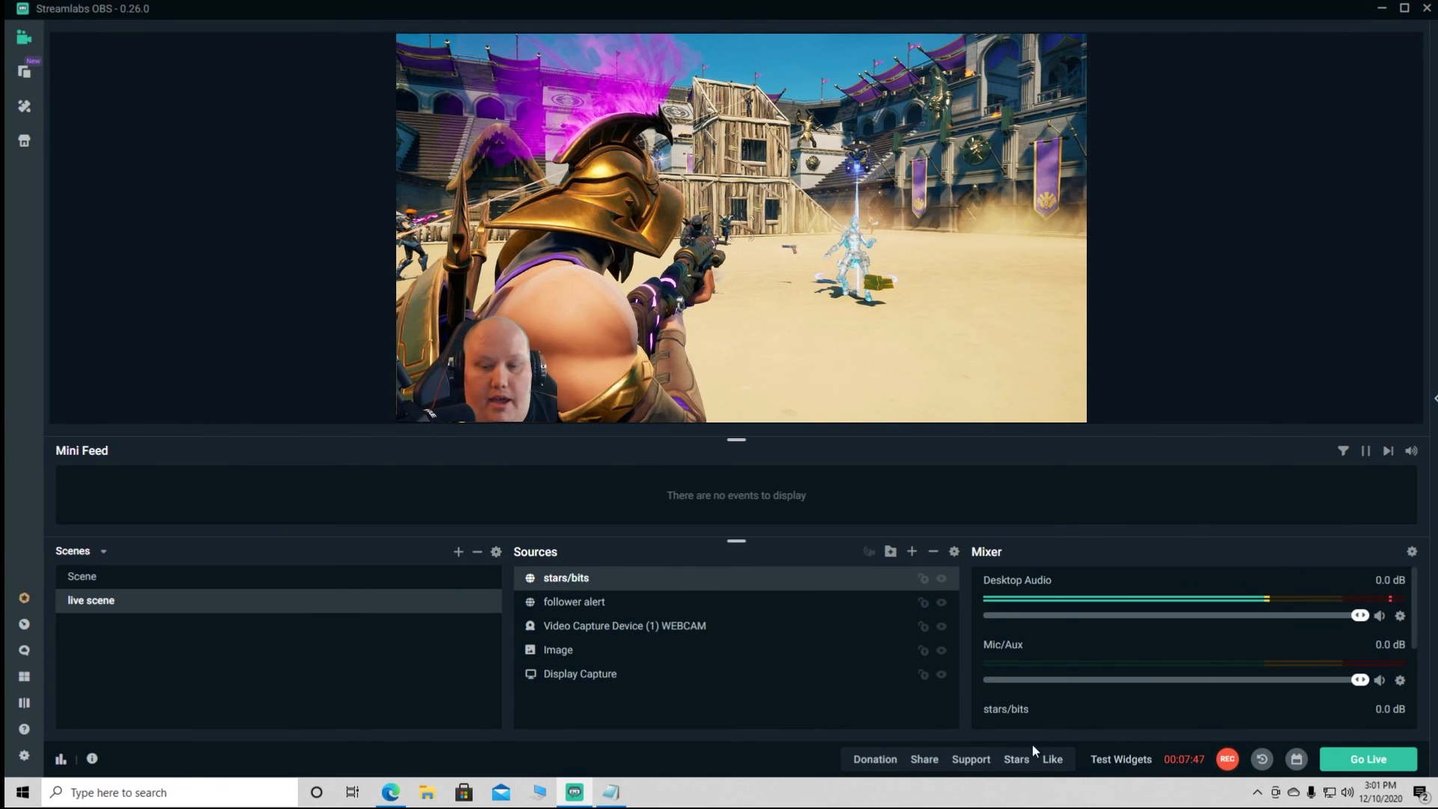
click(1013, 764)
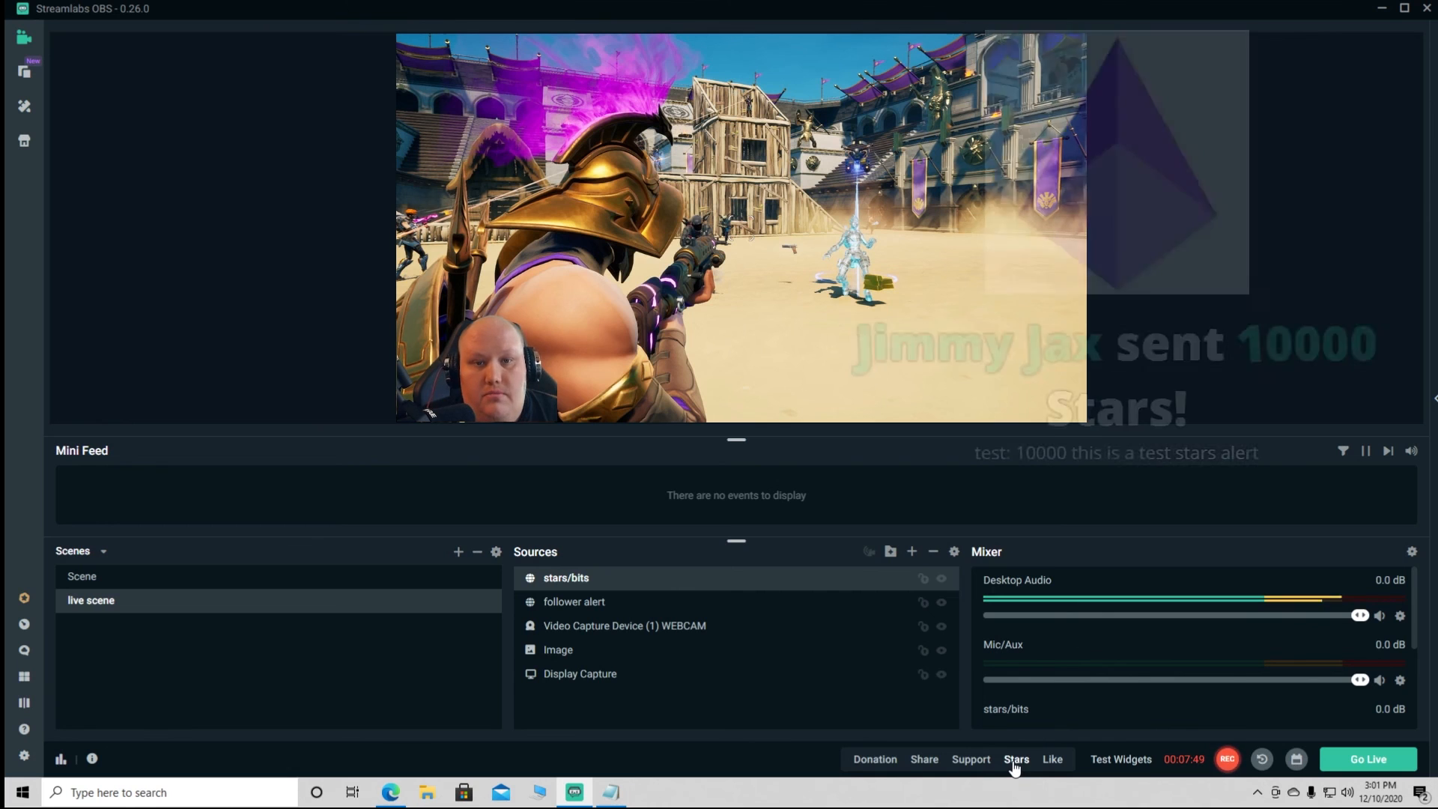